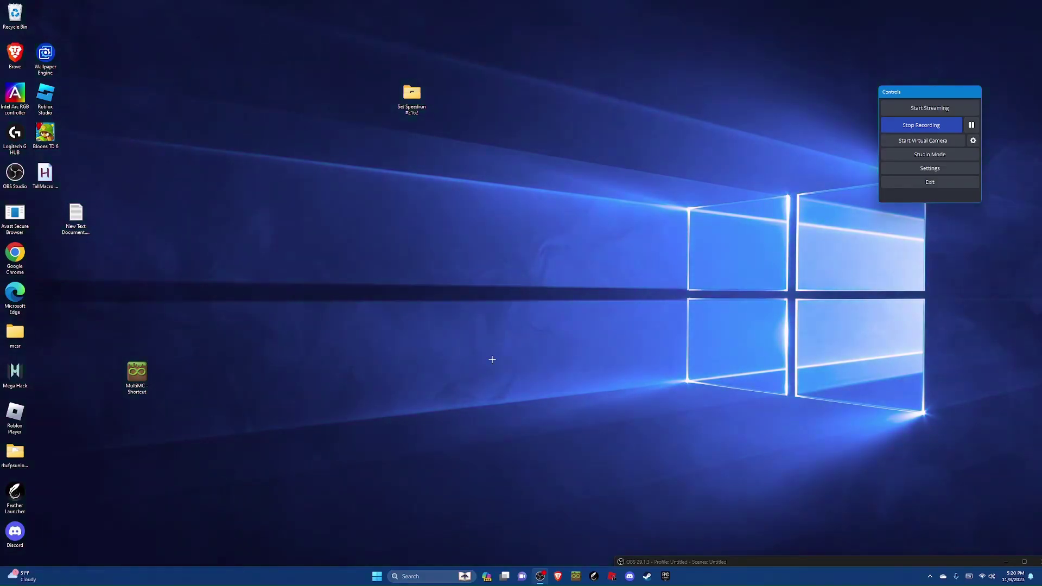
- Delete the MultiMC shortcut from the desktop and pause the screen recording
drag(207, 418, 142, 382)
right_click(142, 391)
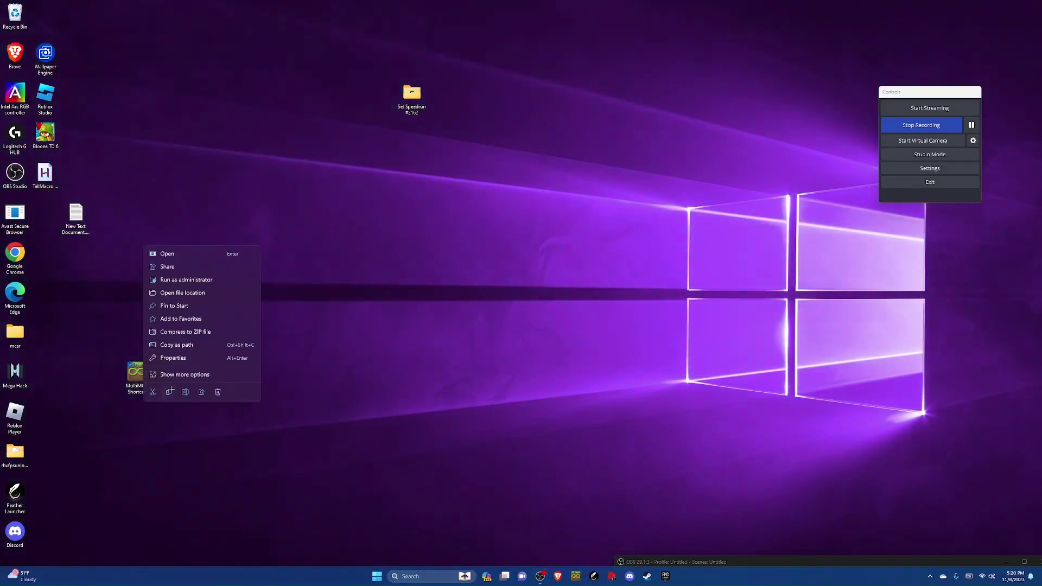
click(217, 391)
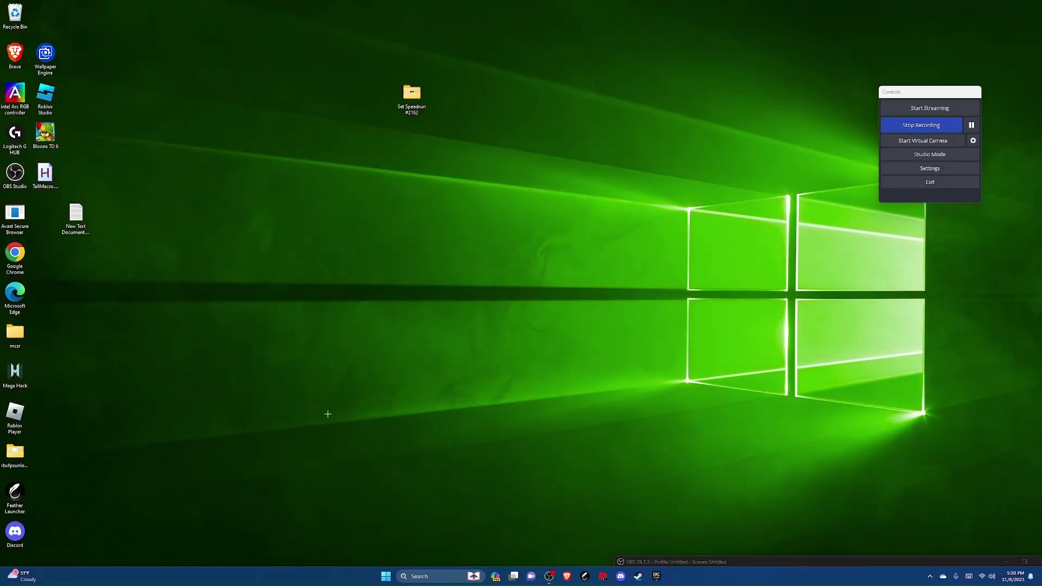
click(971, 124)
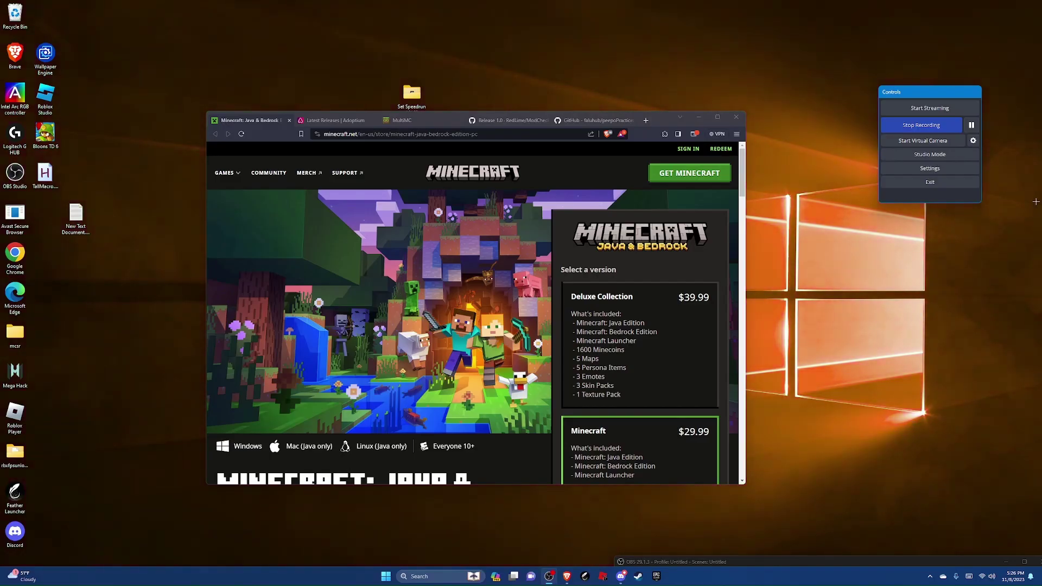
- Choose the $29.99 Minecraft edition on the store page, proceed to its checkout, and close the store page
click(702, 181)
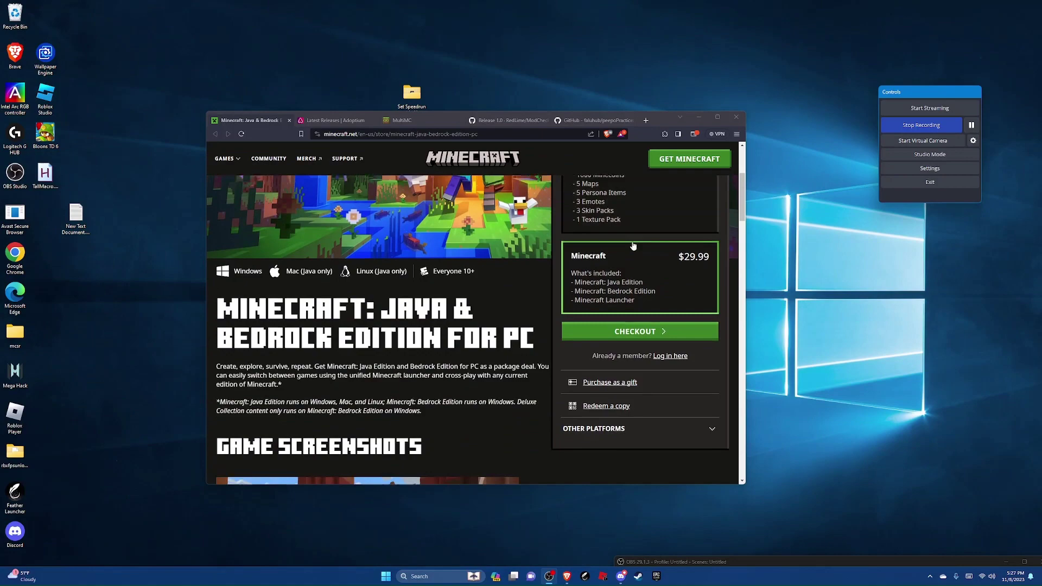
scroll(633, 246, up, 8)
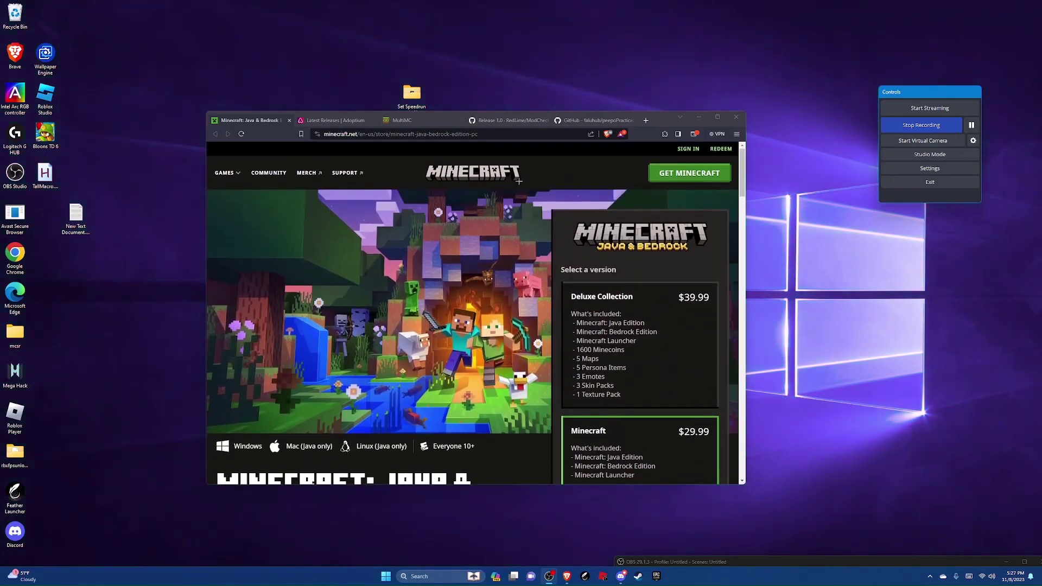
scroll(519, 180, down, 4)
click(577, 243)
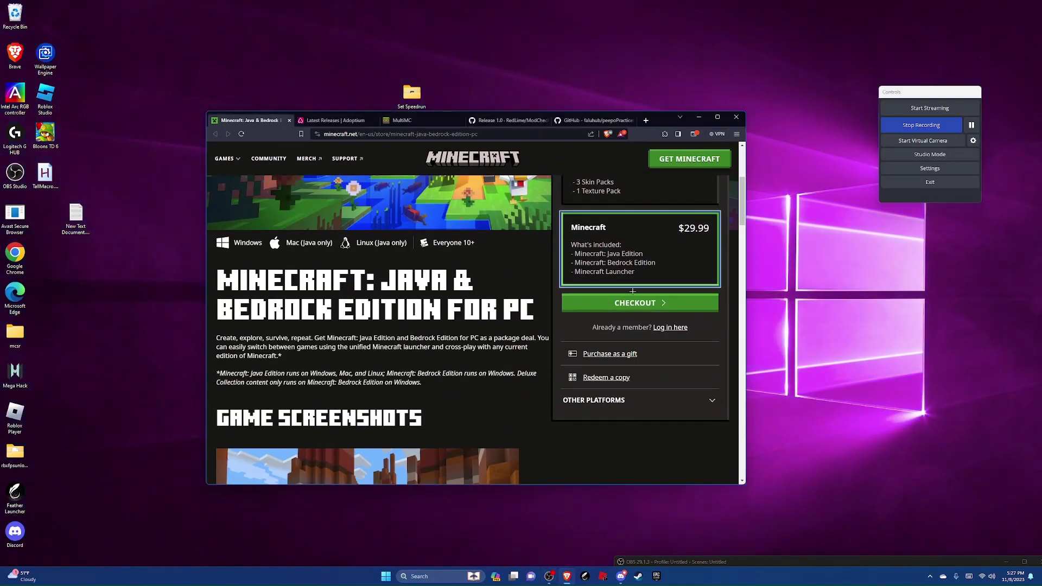
click(633, 298)
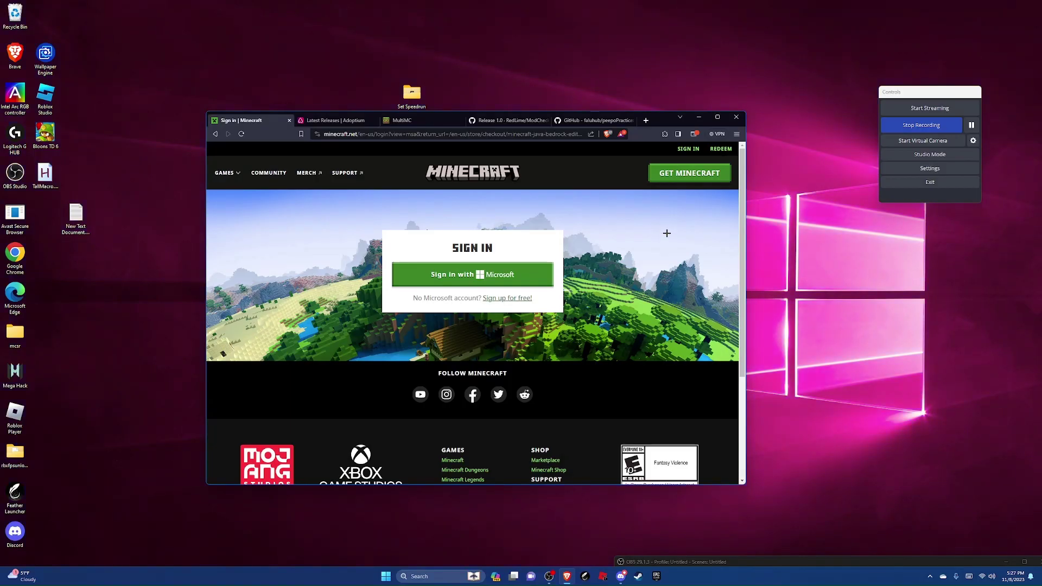
key(ctrl+w)
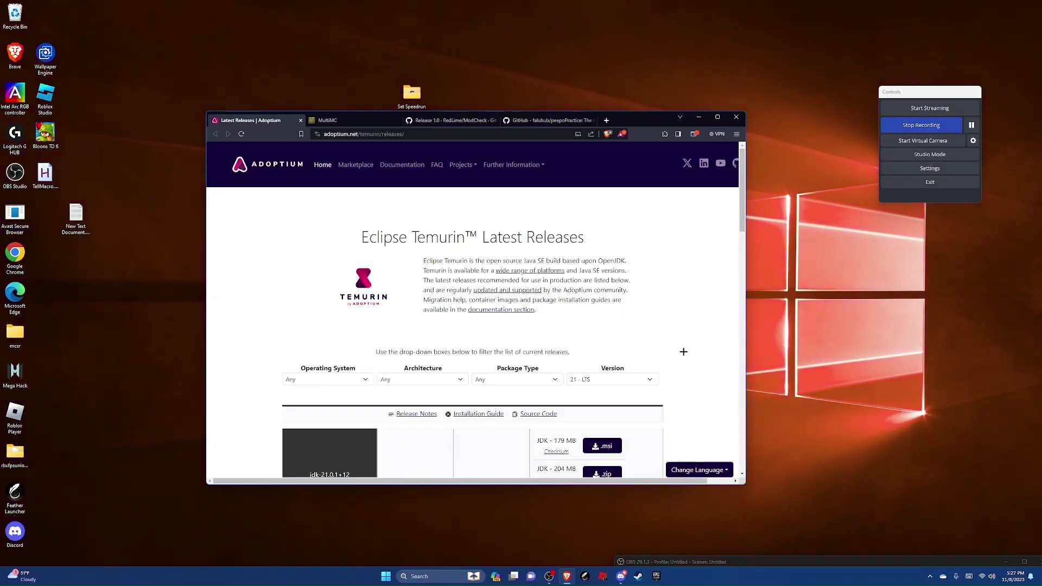
- Filter the Eclipse Temurin releases by the Windows operating system and the x64 architecture
scroll(657, 385, down, 1)
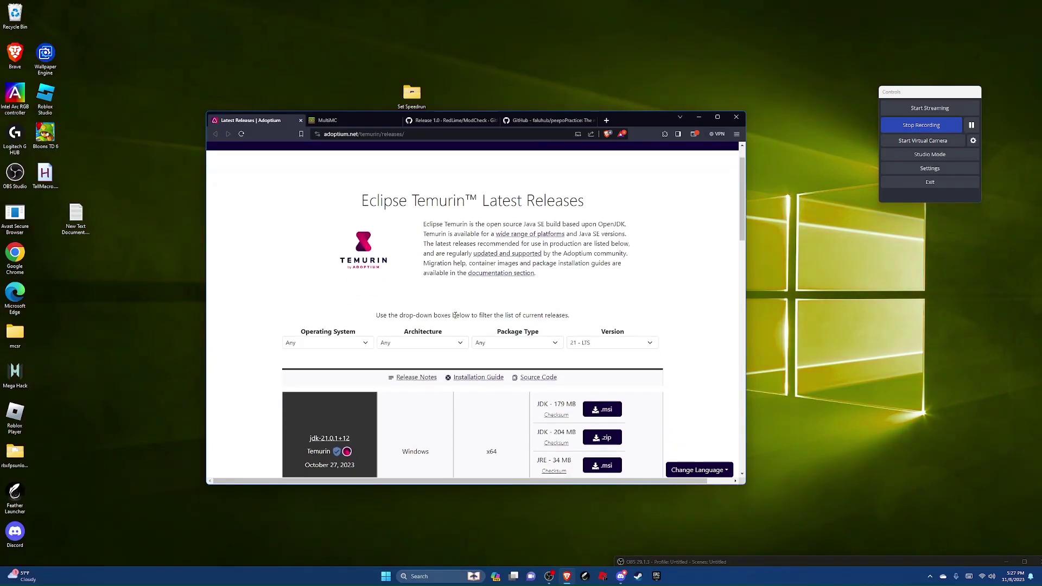
scroll(460, 322, down, 2)
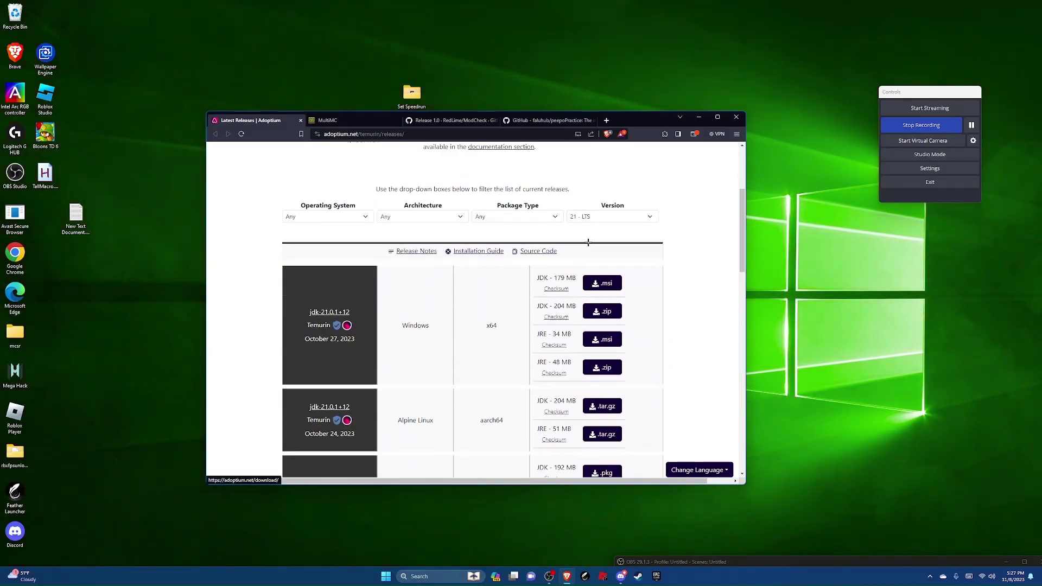
scroll(308, 320, up, 3)
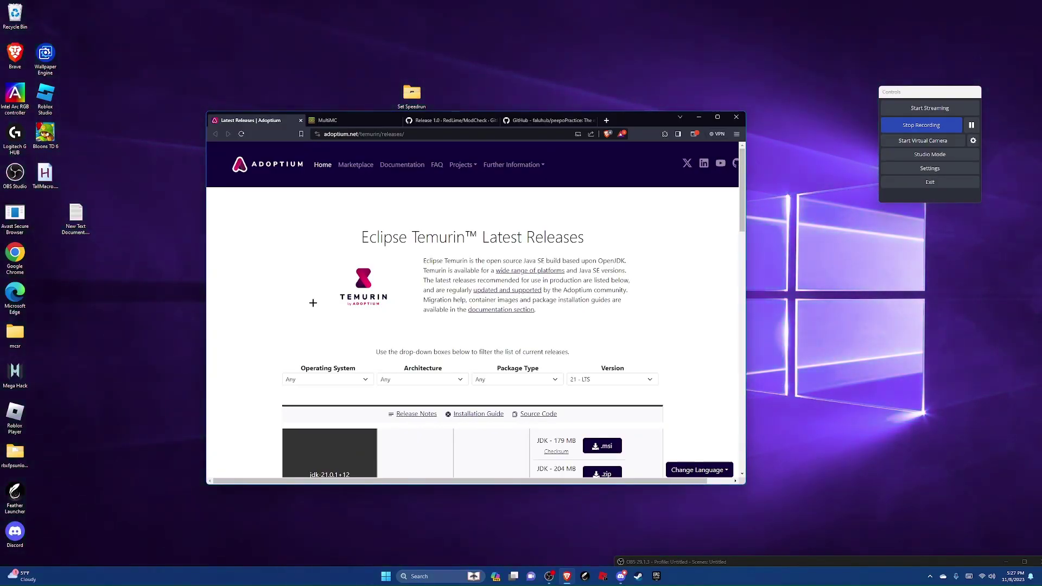
scroll(315, 302, down, 1)
scroll(336, 272, up, 1)
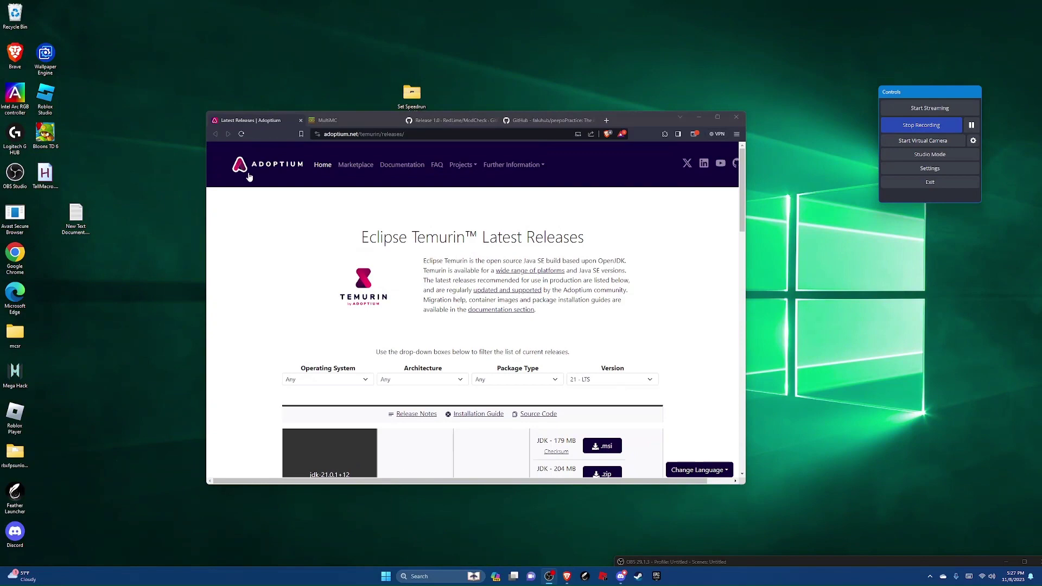
scroll(471, 258, down, 3)
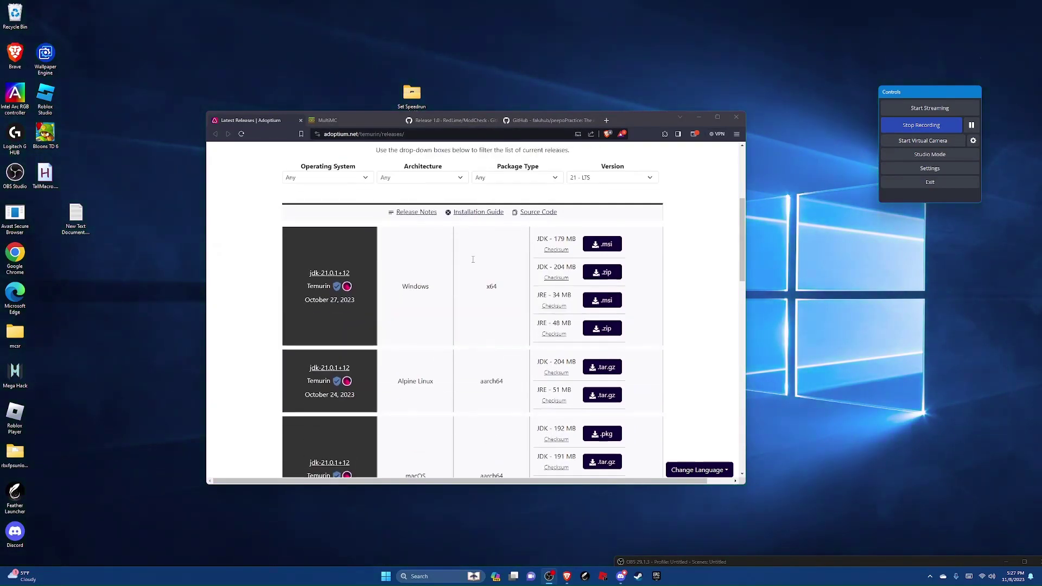
click(338, 216)
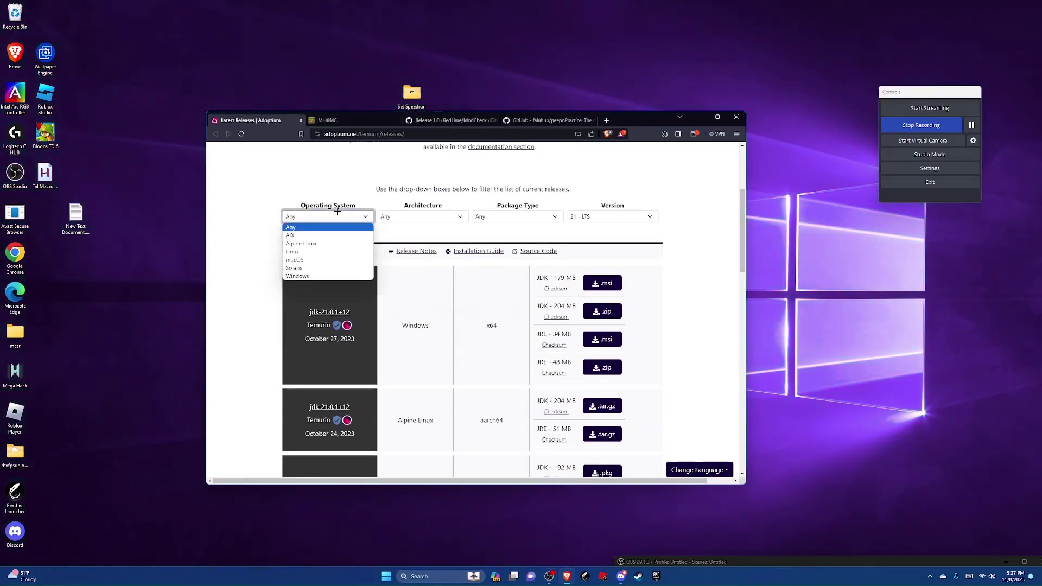
click(325, 275)
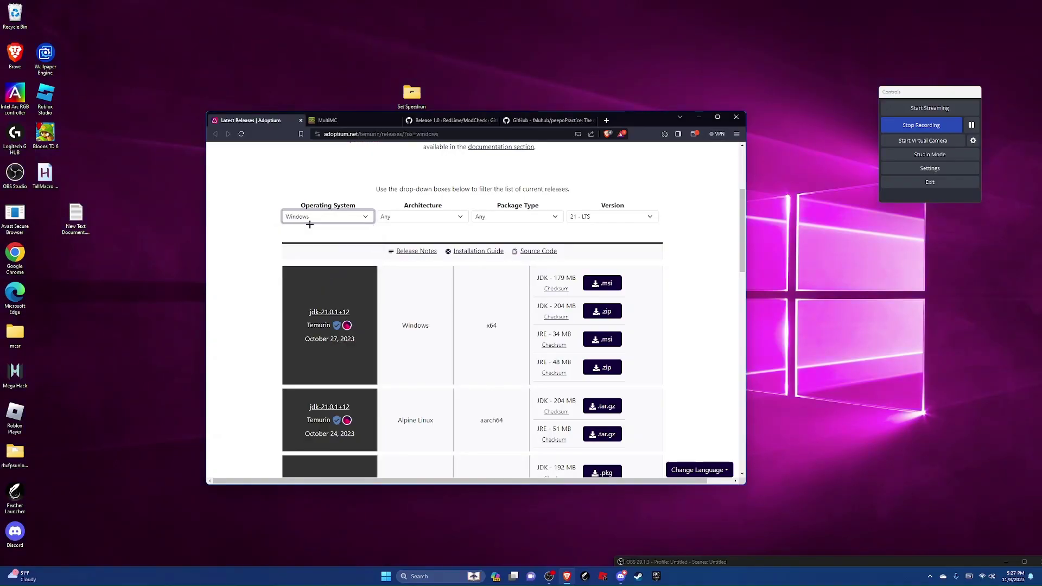
click(413, 217)
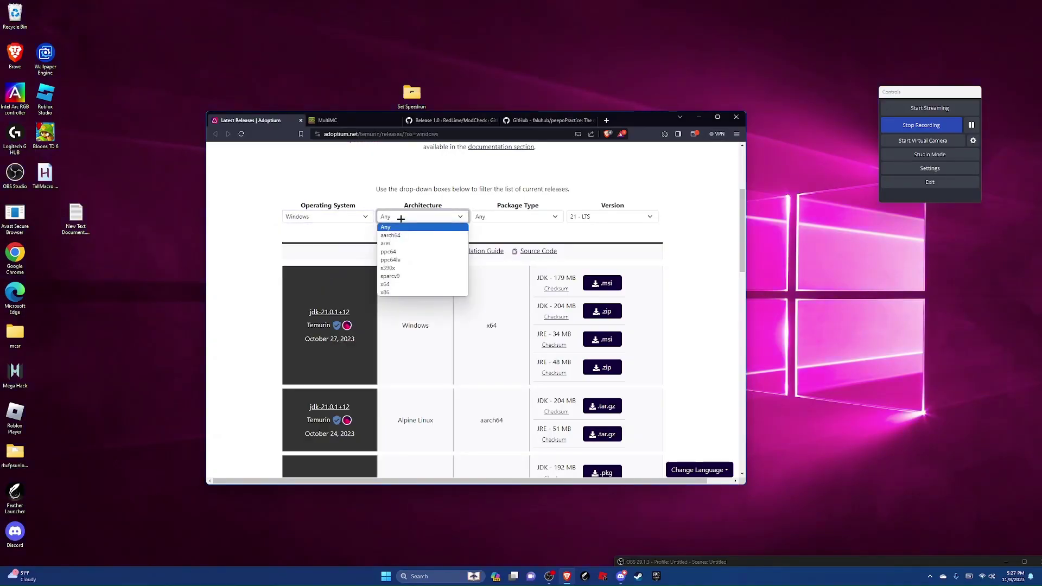
click(401, 284)
- Set the package type to JDK and save the version 21 LTS .msi installer in the Downloads folder
click(503, 216)
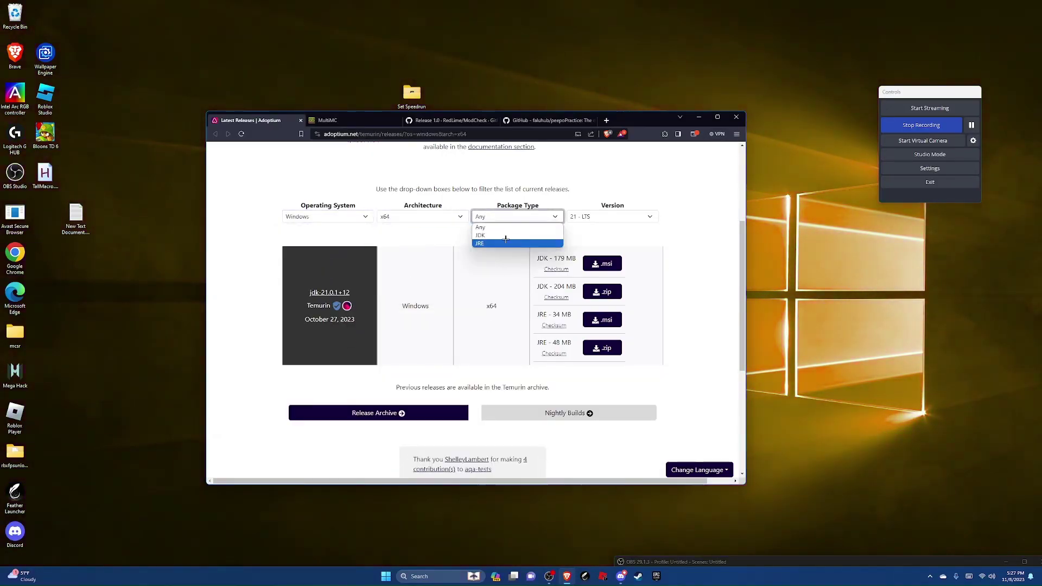
click(481, 236)
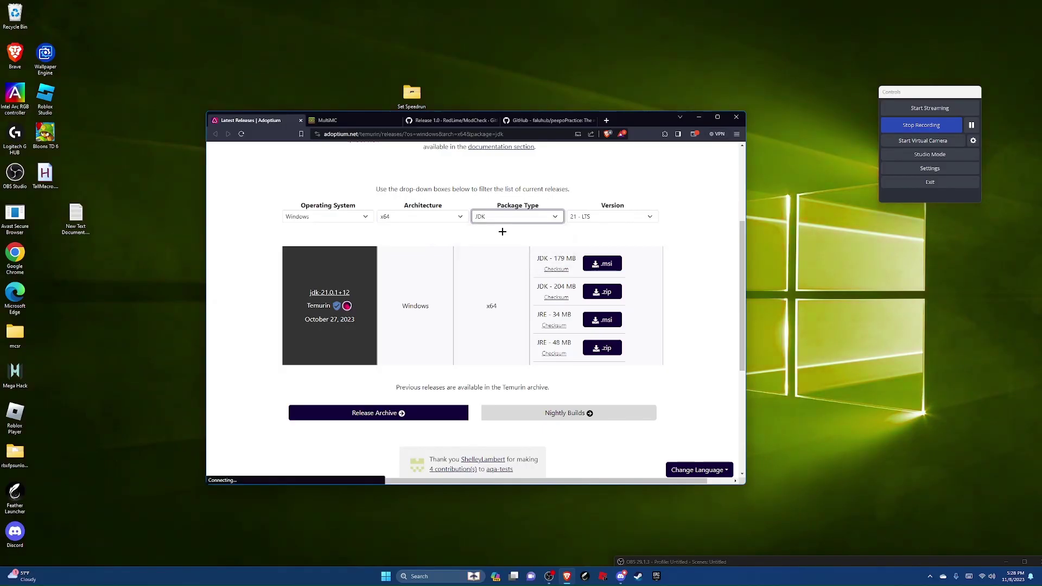
click(605, 216)
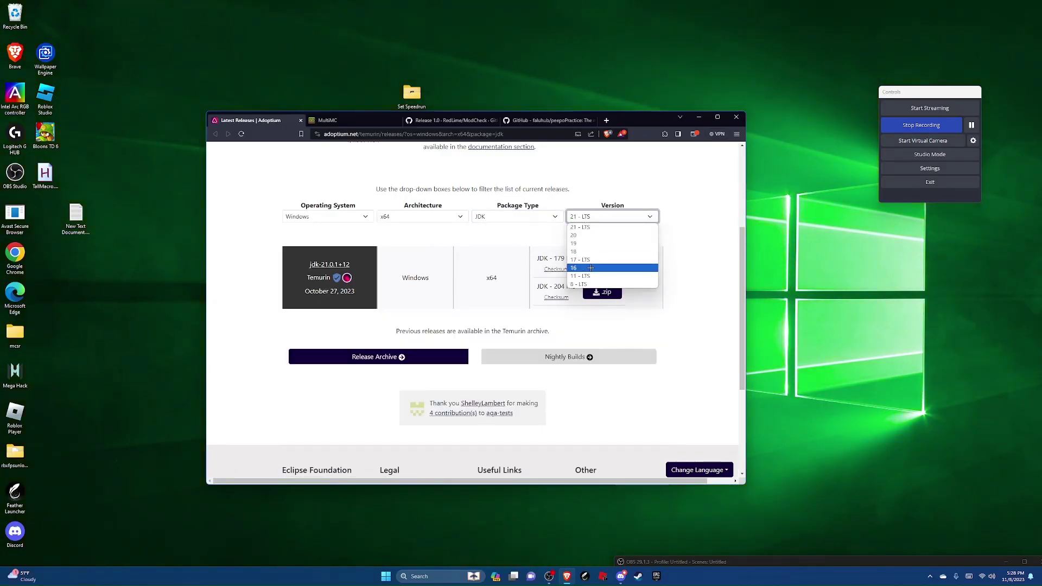
key(Escape)
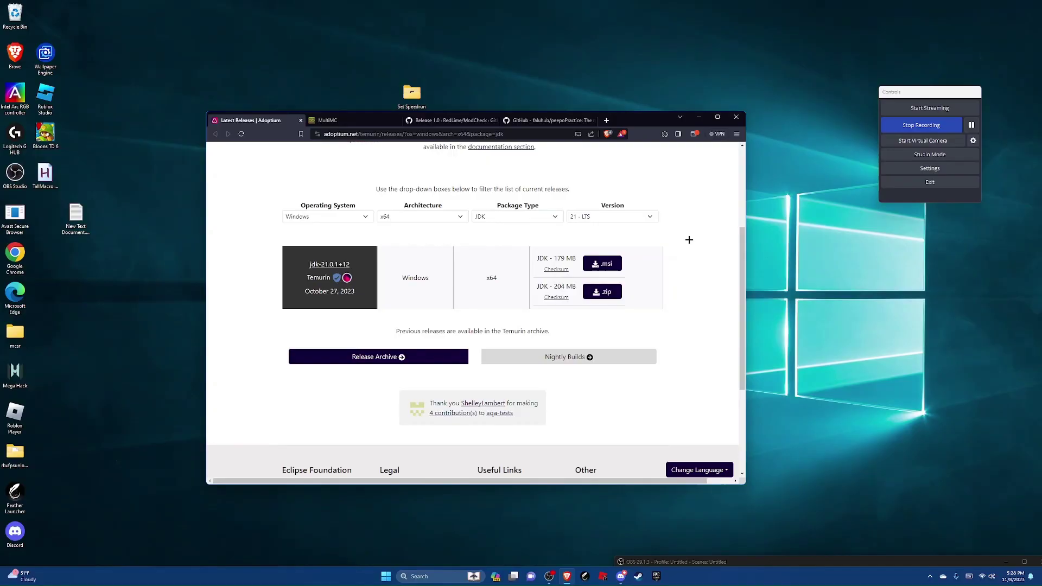
click(597, 264)
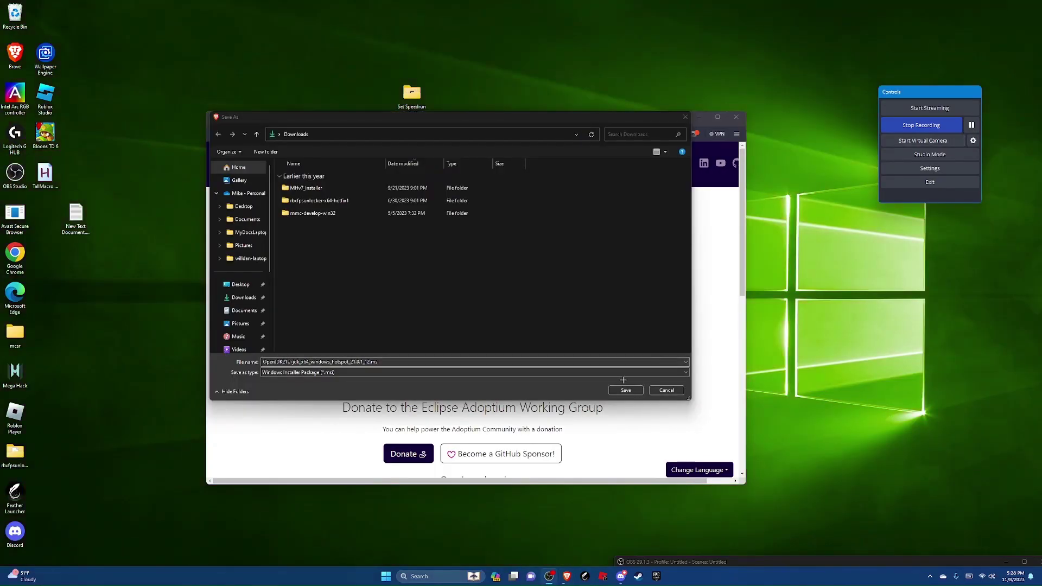
click(625, 391)
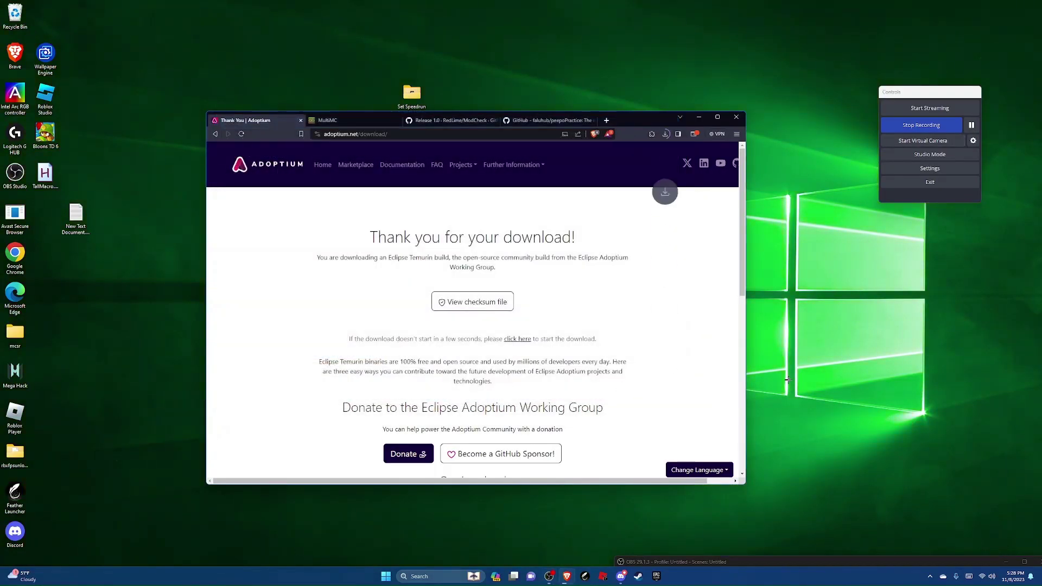
- Open the Downloads folder in File Explorer and launch the downloaded OpenJDK21U installer
key(super+e)
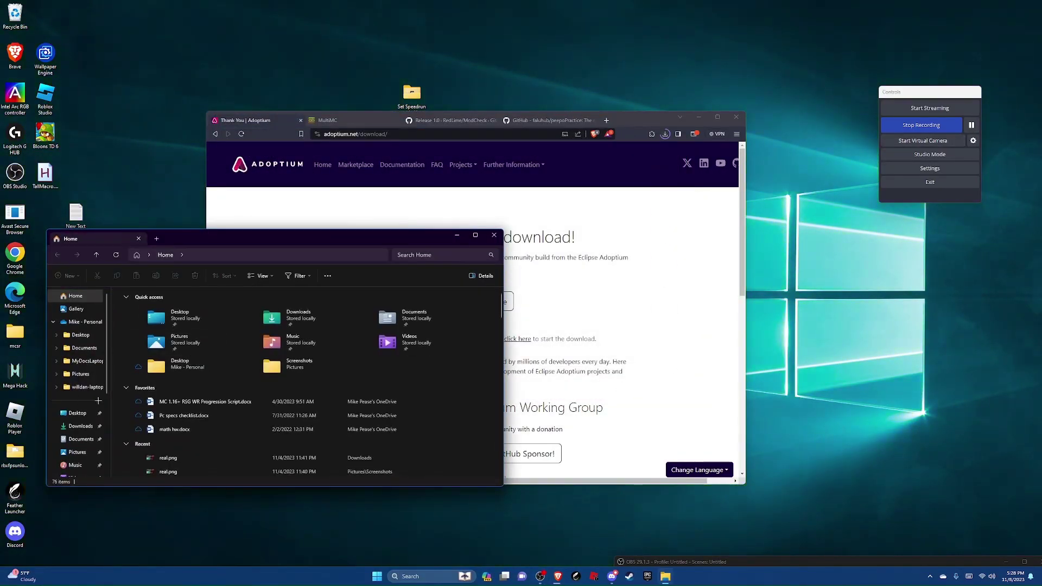
double_click(272, 315)
double_click(275, 316)
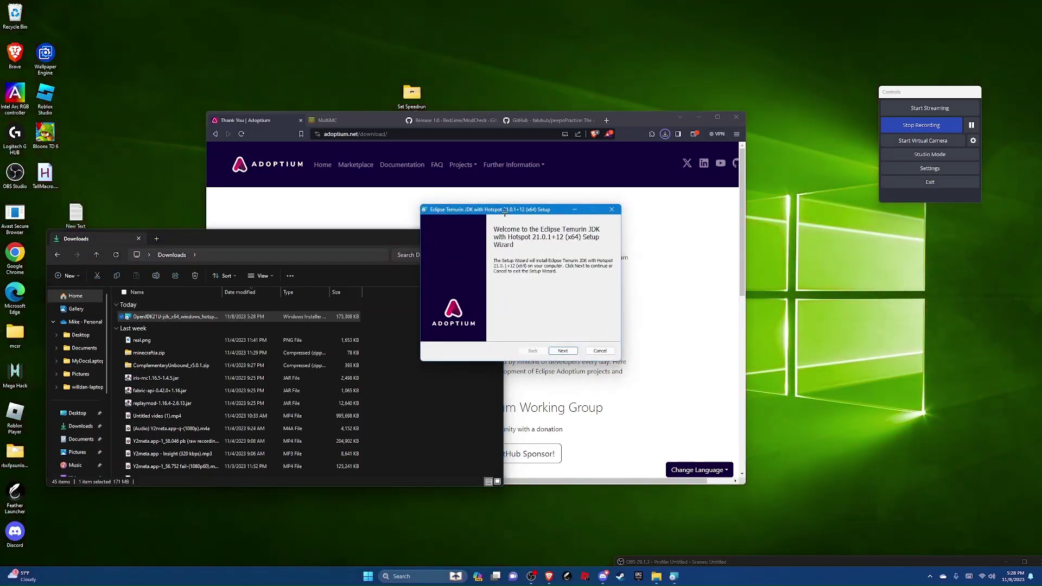
- Install Eclipse Temurin JDK with the default settings, allow it to change the device, and finish the setup wizard
drag(504, 212, 495, 157)
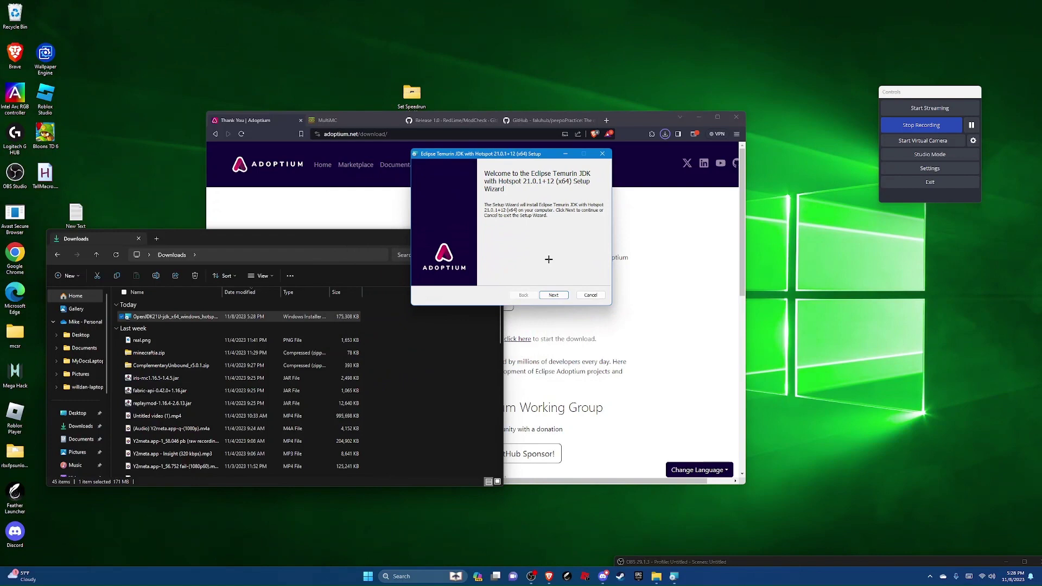
click(554, 294)
click(554, 293)
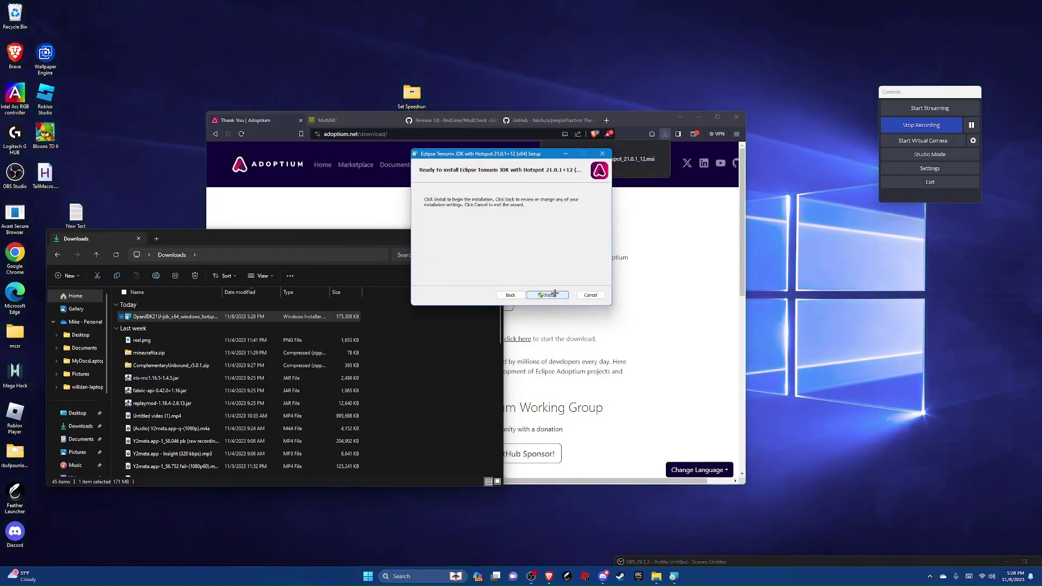
click(554, 294)
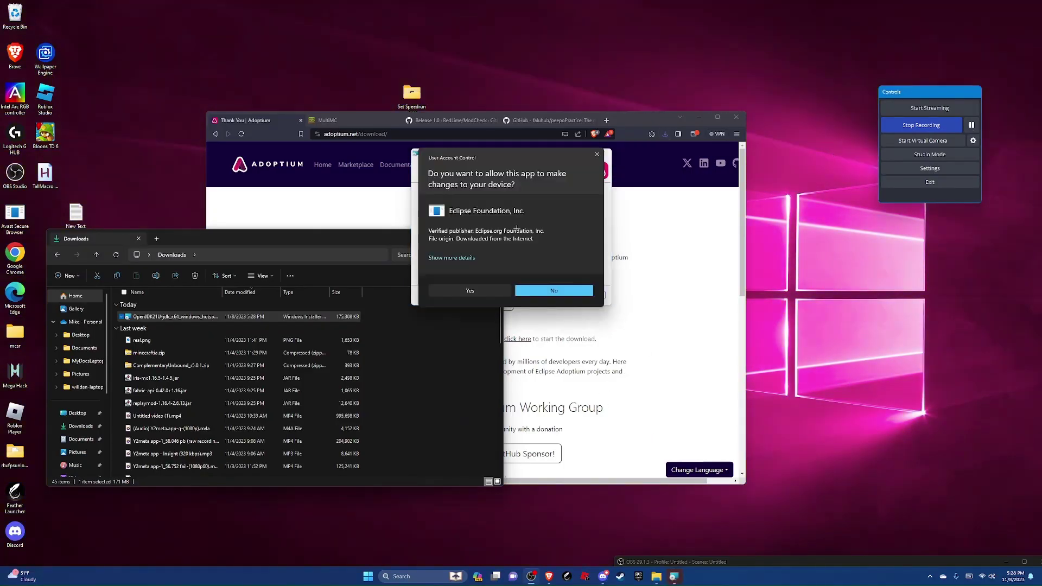
click(455, 292)
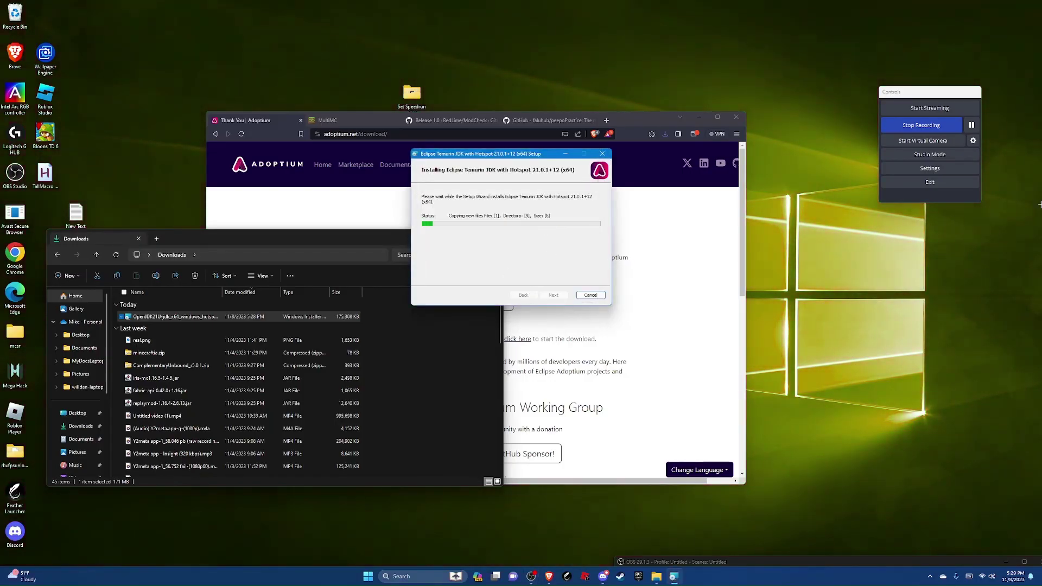
click(560, 293)
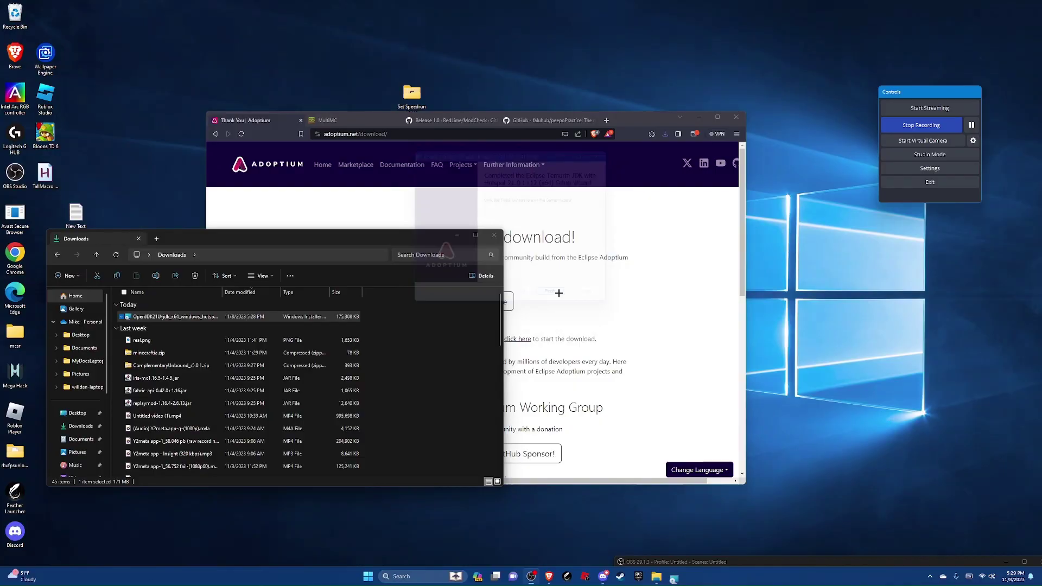
- Switch to the MultiMC website in the browser and save its Windows 32/64-bit download, mmc-develop-win32.zip, in Downloads
click(608, 304)
click(336, 120)
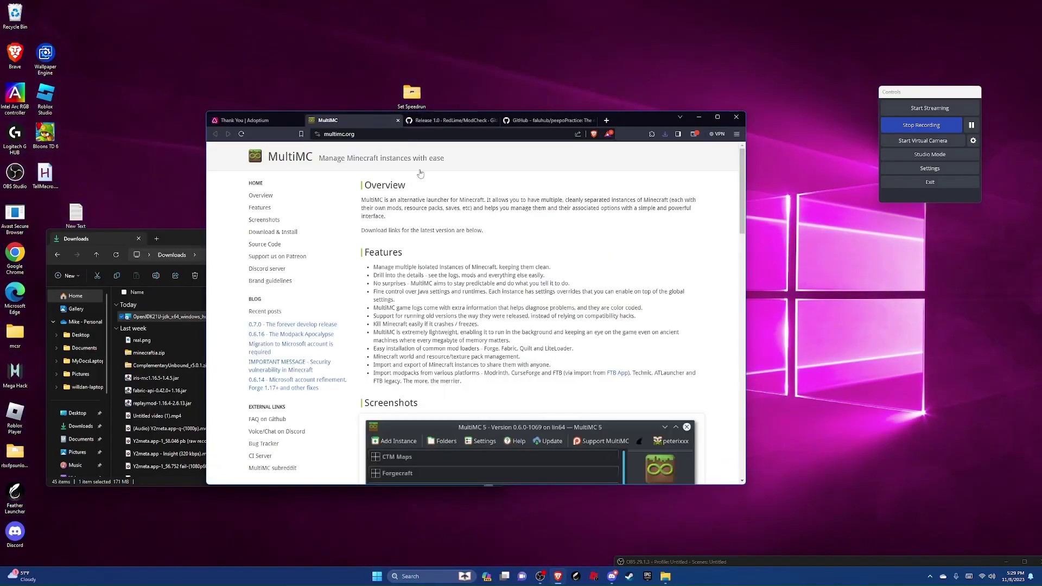
scroll(498, 252, down, 6)
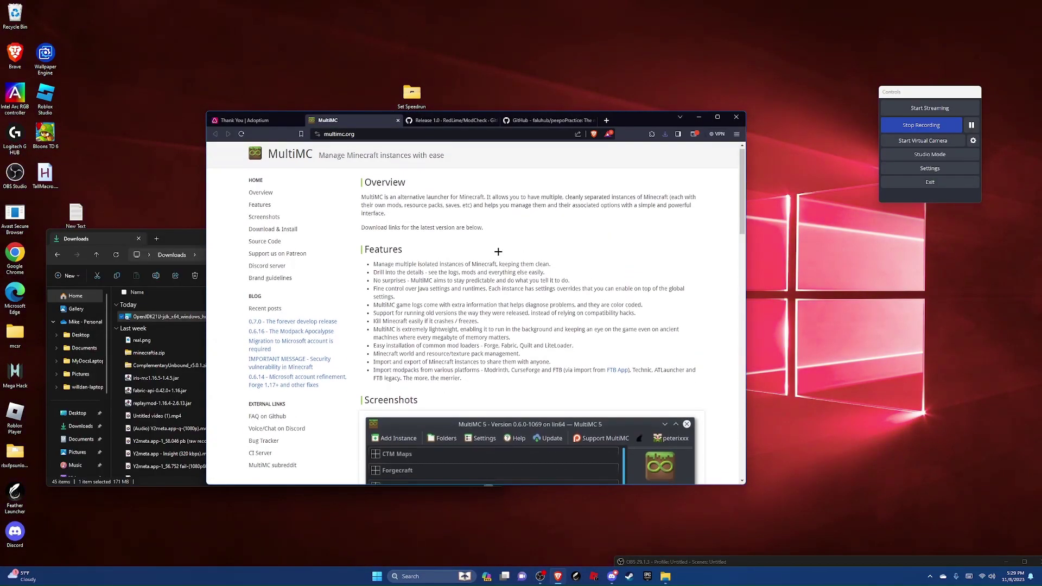
scroll(499, 251, down, 1)
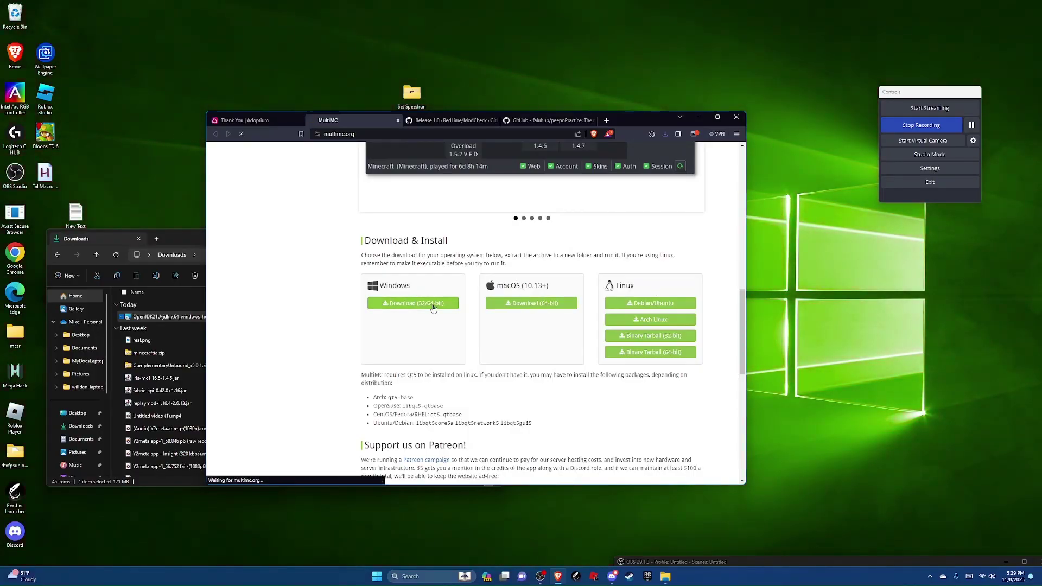
click(434, 304)
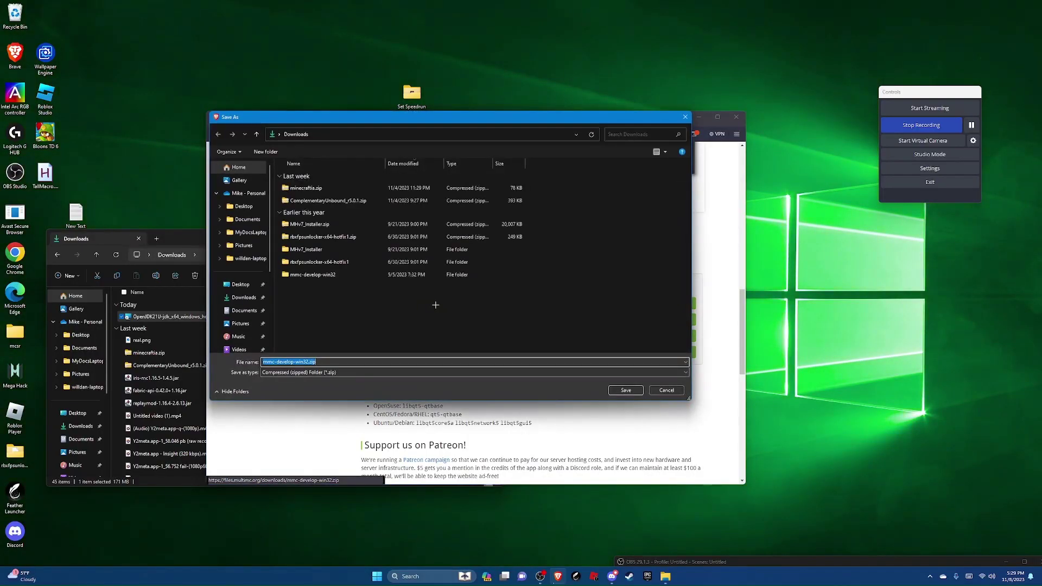
click(623, 387)
scroll(392, 184, down, 1)
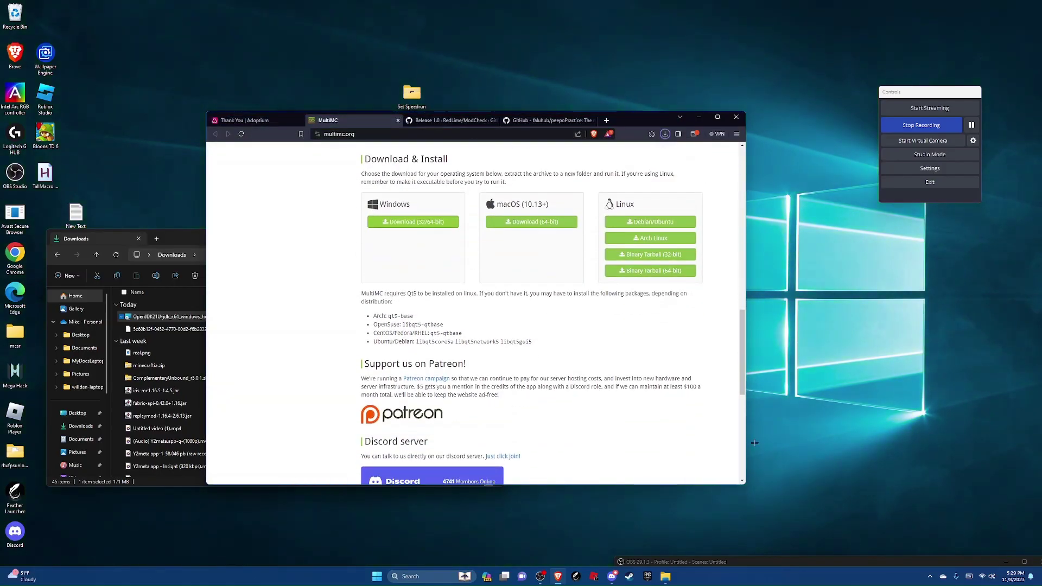
- Switch to the Downloads folder, extract mmc-develop-win32.zip, and move the extracted MultiMC folder onto the desktop
key(alt+Tab)
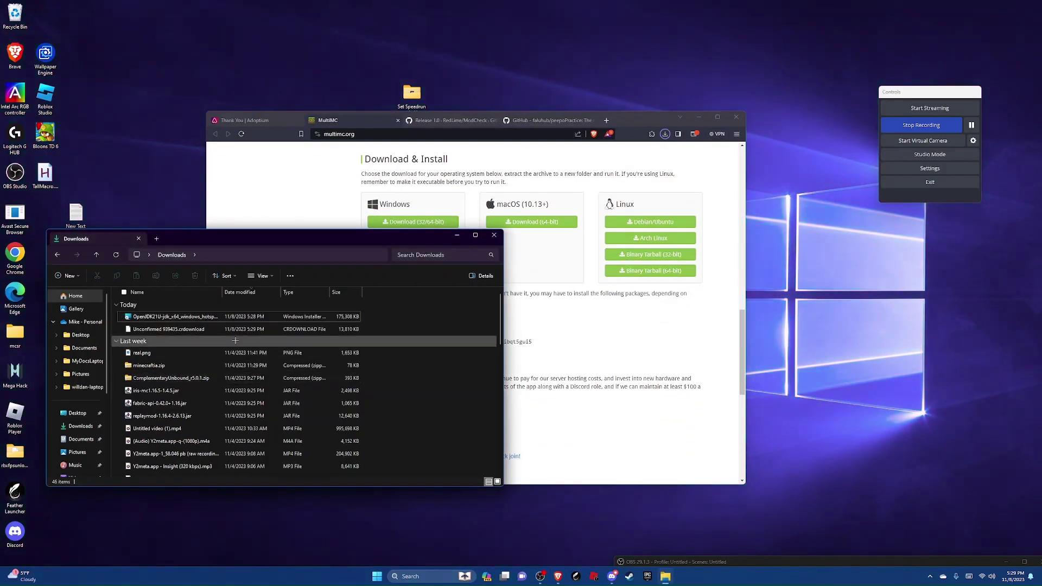
click(972, 126)
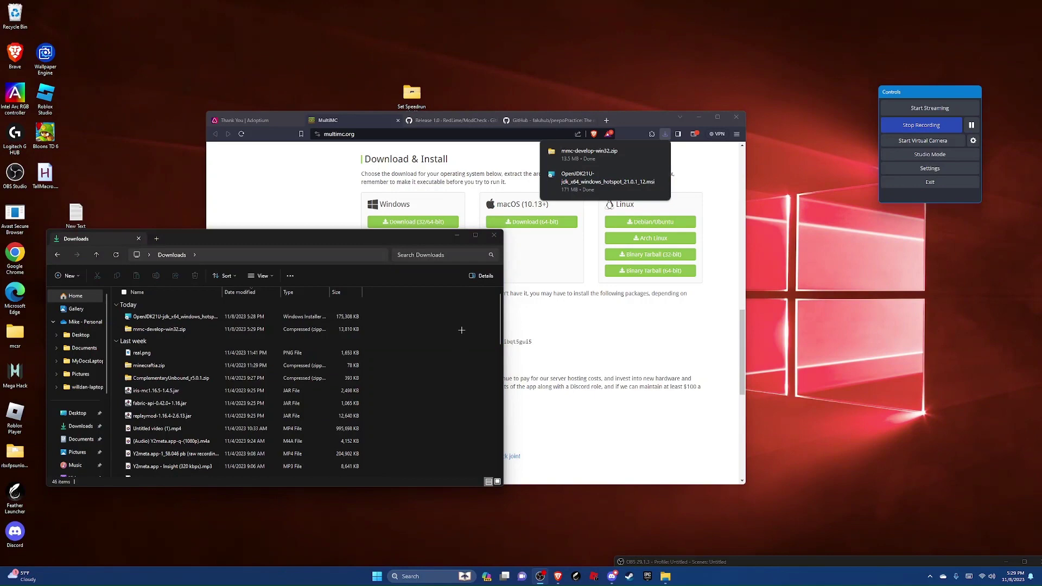
click(211, 331)
right_click(210, 333)
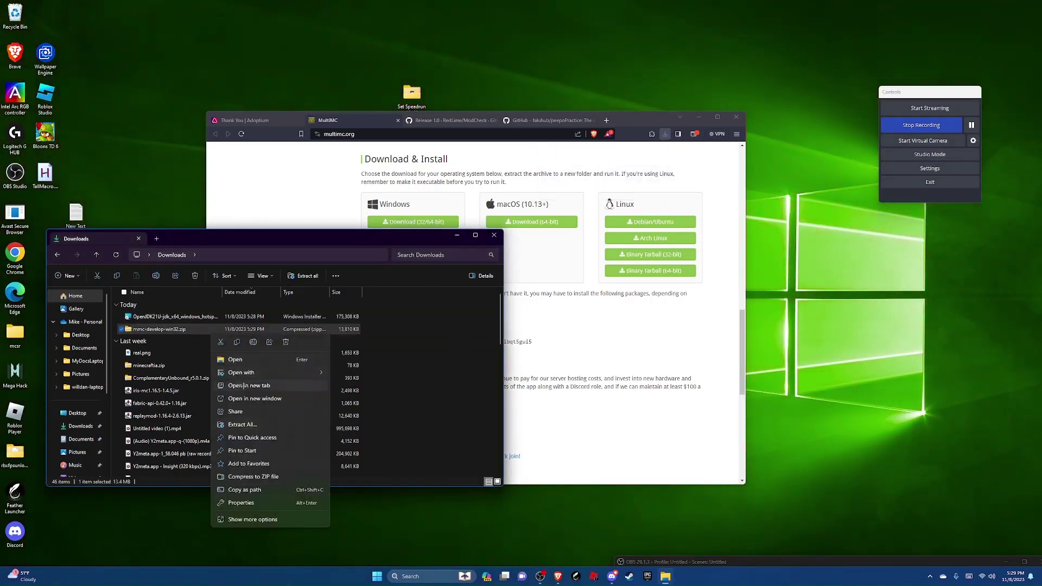
click(251, 424)
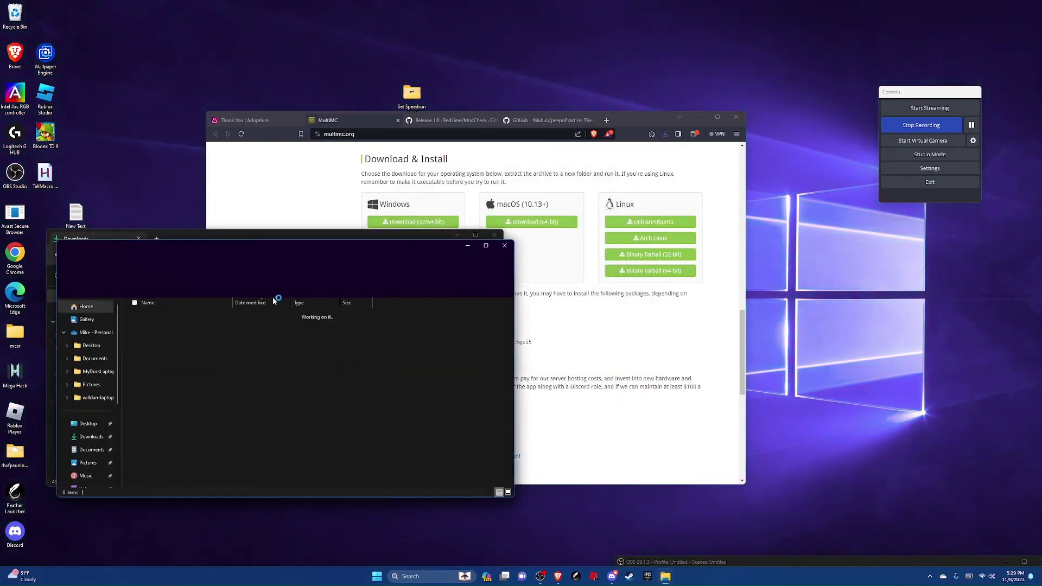
drag(252, 247, 485, 241)
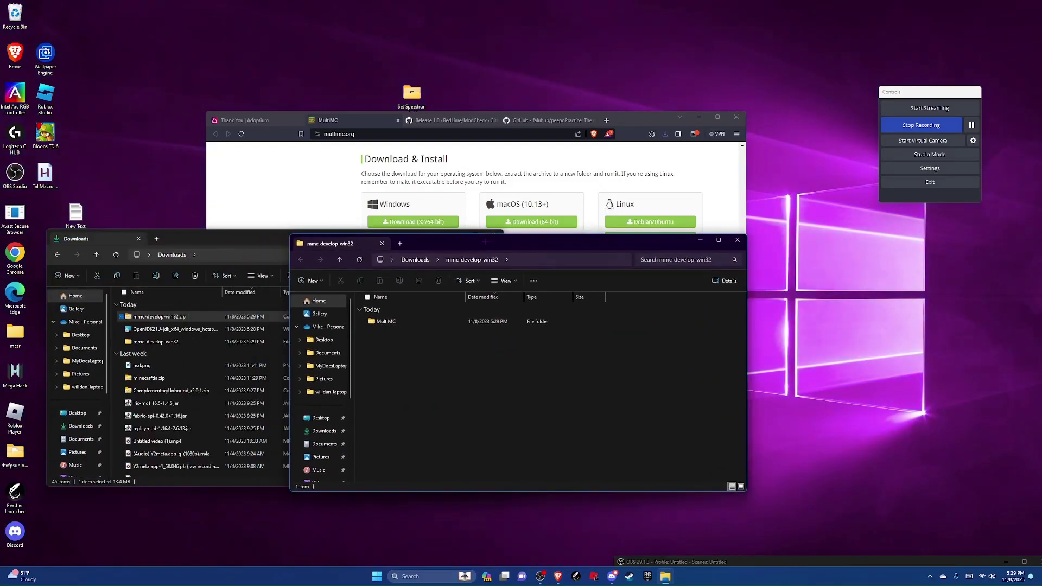
drag(386, 321, 854, 287)
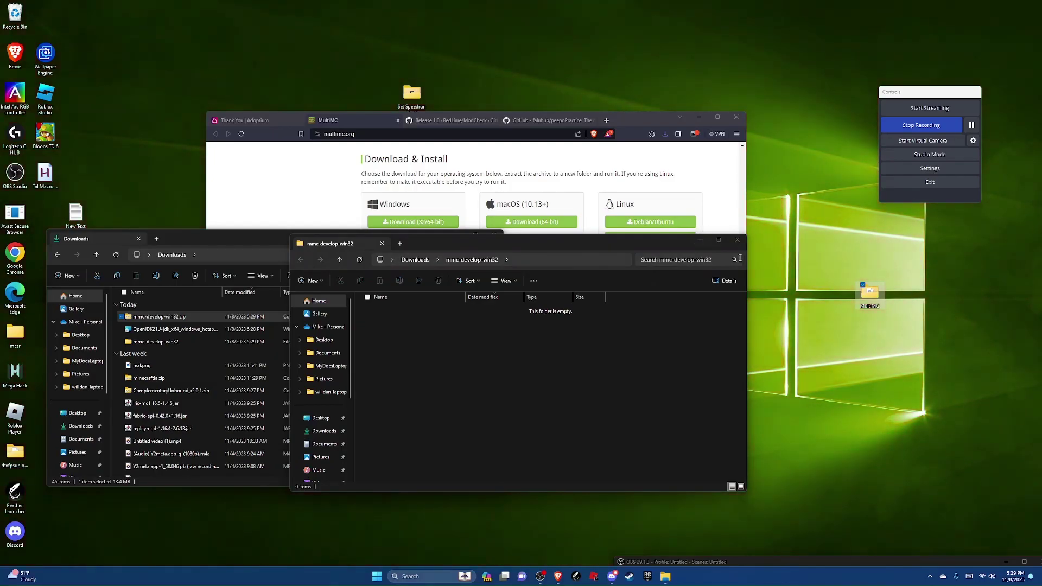
- Create a shortcut to MultiMC.exe inside the desktop's MultiMC folder and pin that shortcut to the taskbar
double_click(868, 293)
scroll(488, 401, down, 4)
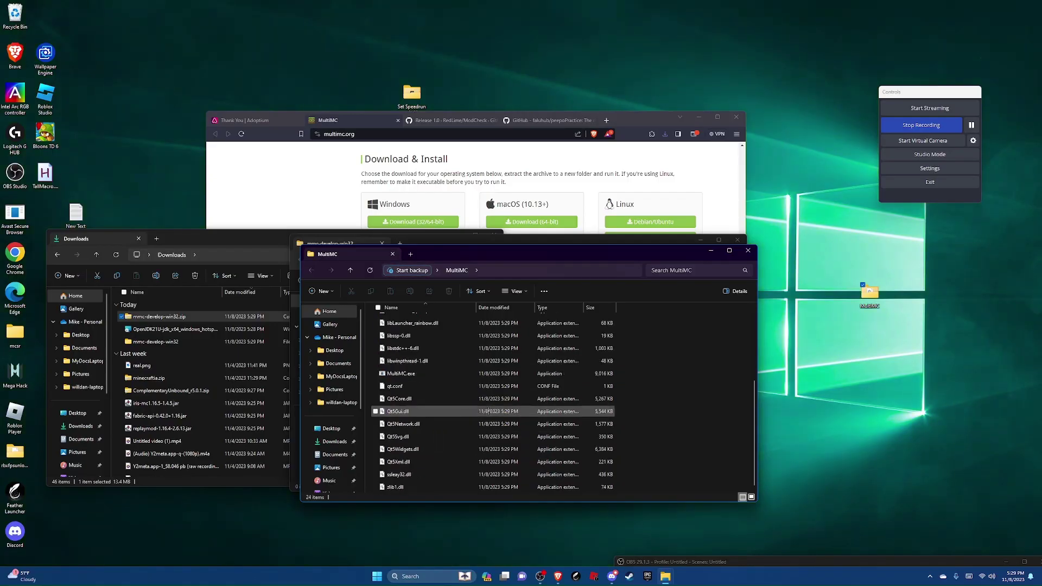
click(394, 374)
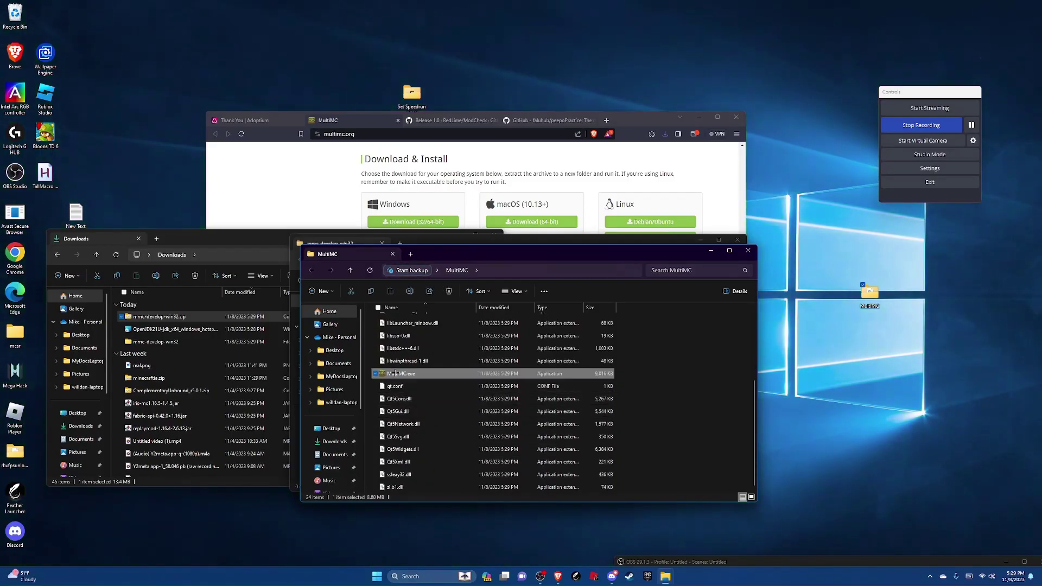
right_click(406, 373)
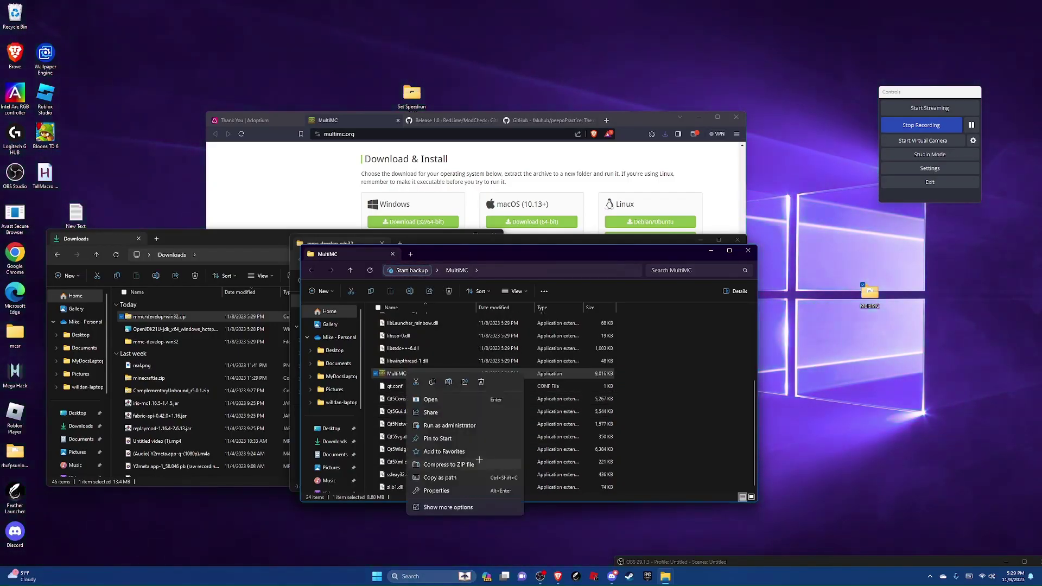
click(446, 507)
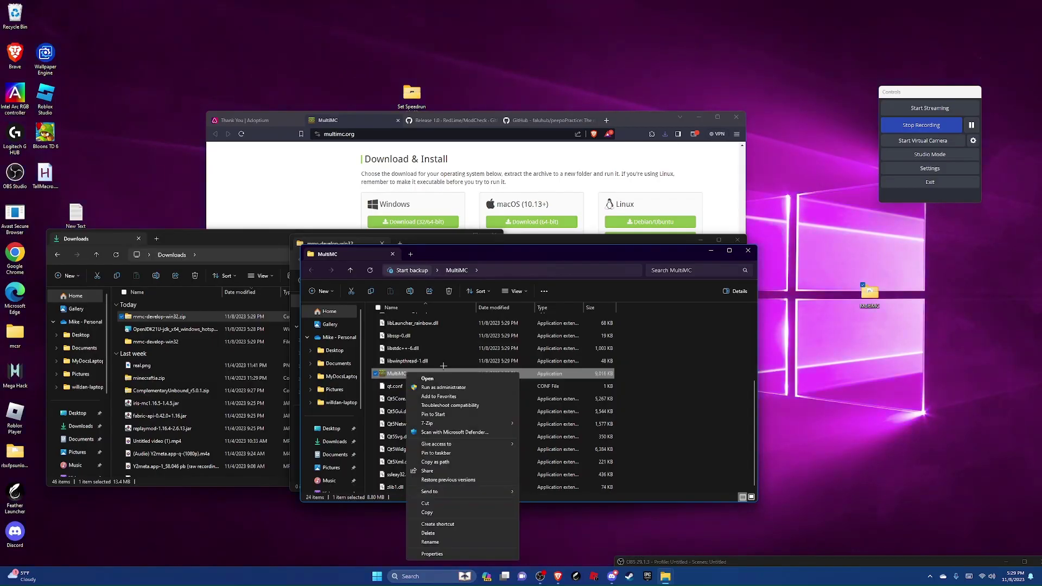
click(447, 524)
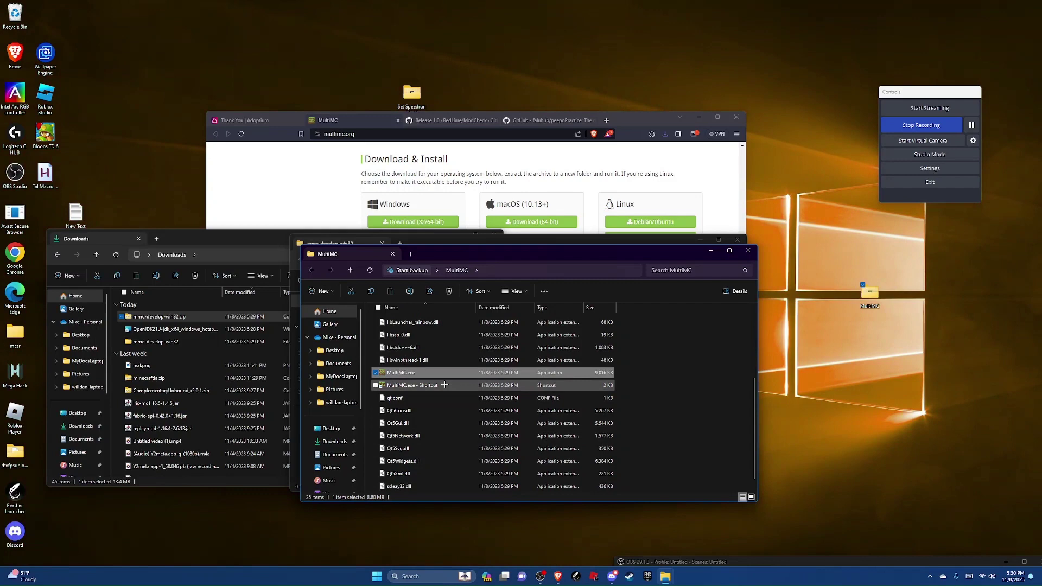
click(452, 385)
drag(452, 385, 570, 578)
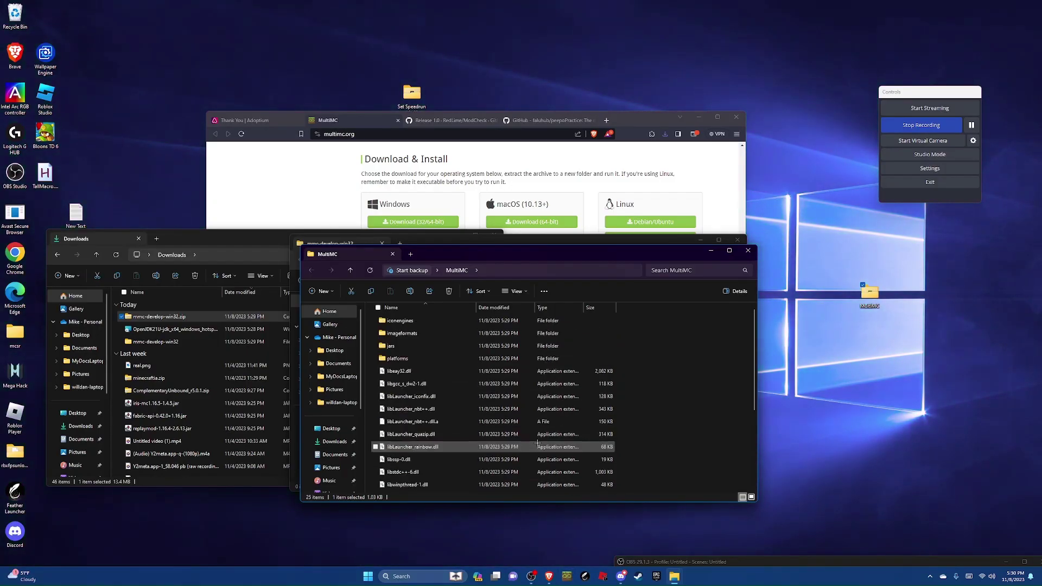
- Launch MultiMC from its pinned shortcut and choose American English as the language in the quick setup
click(566, 580)
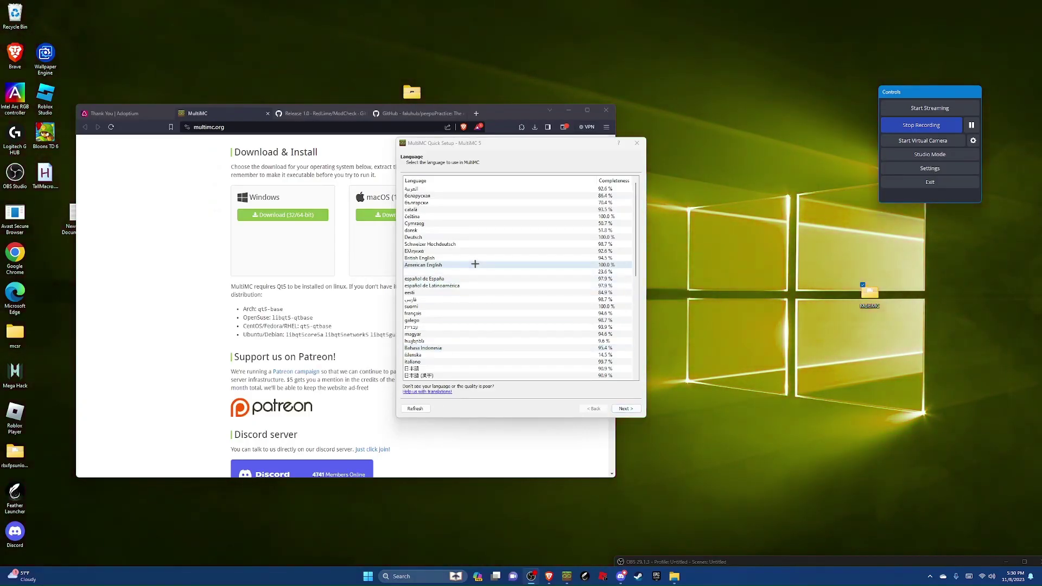
click(472, 265)
click(626, 409)
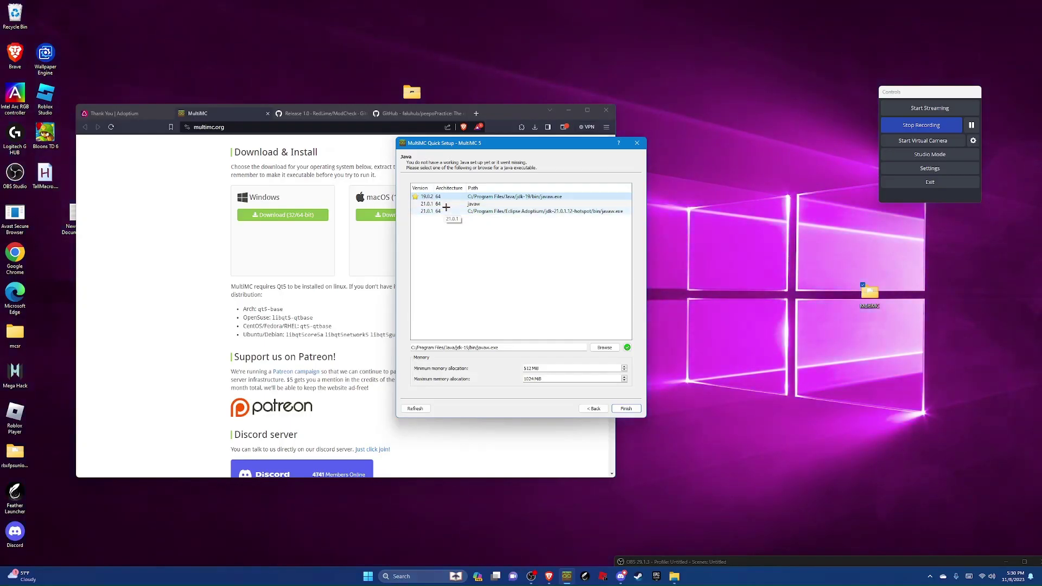
- Select the Java 21.0.1 javaw entry, set the maximum memory allocation to 2048 MiB, and finish the quick setup
click(444, 204)
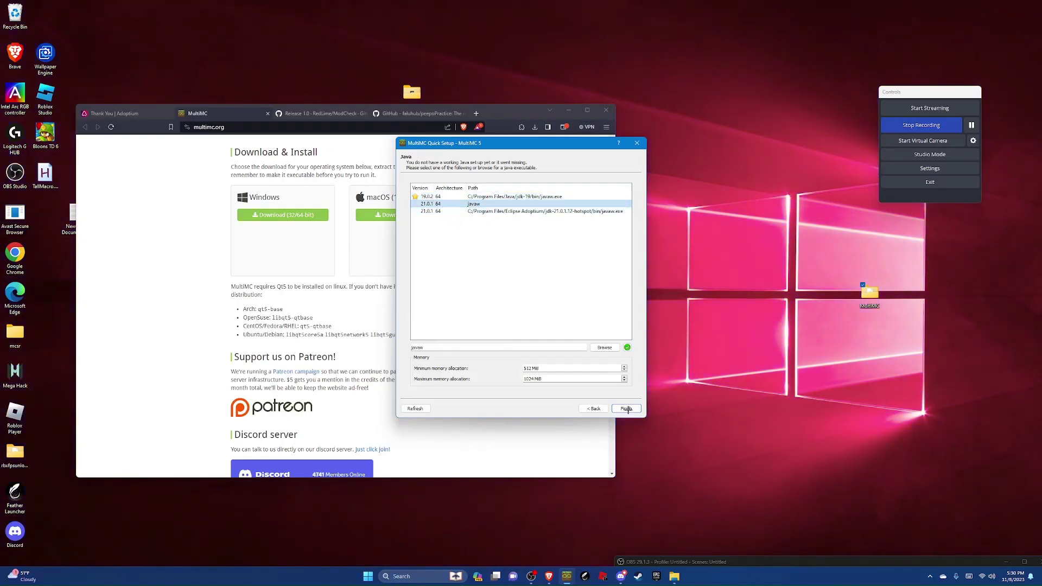
click(534, 379)
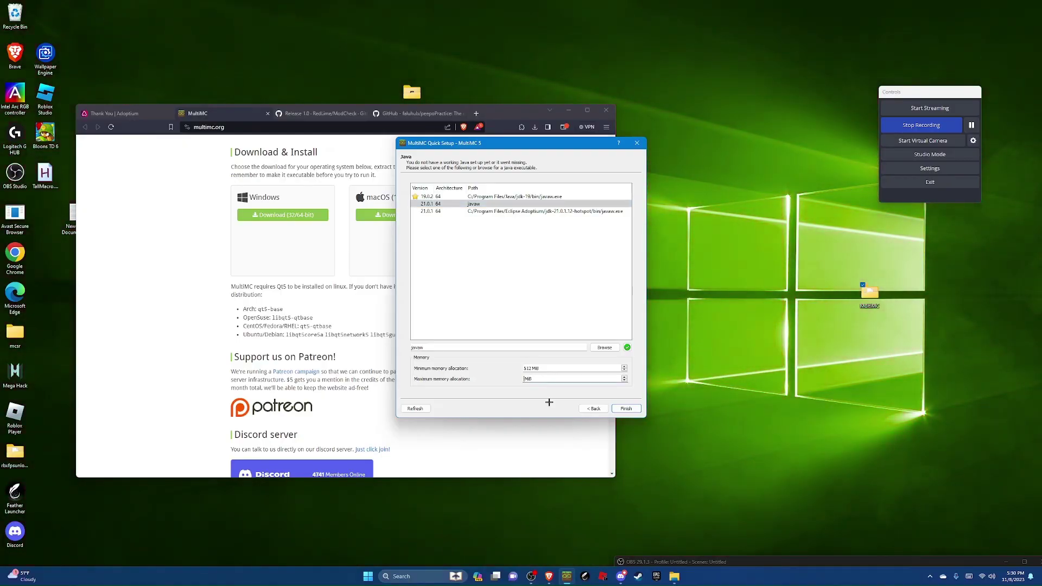
text(2048)
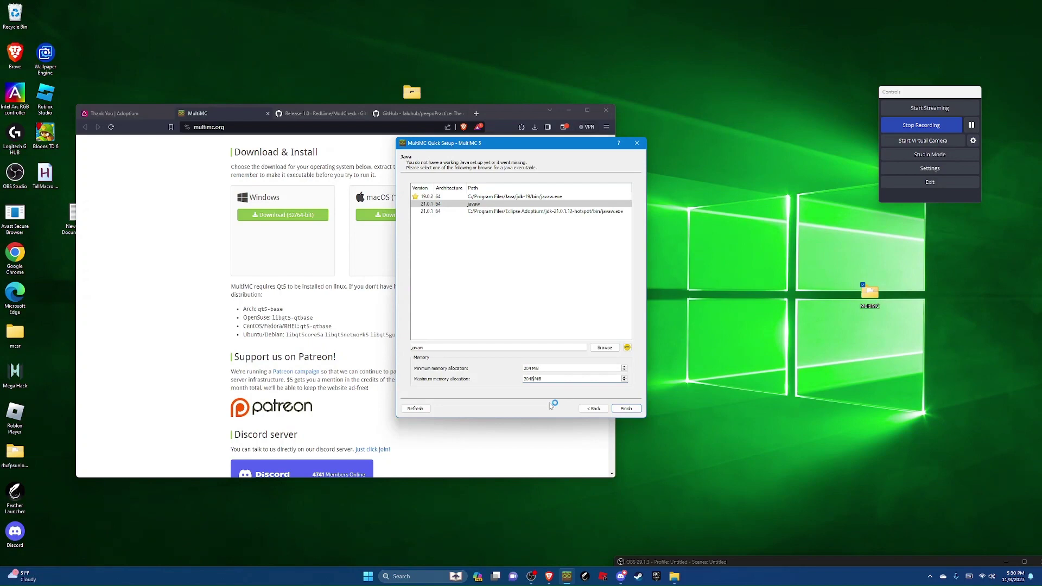
click(626, 408)
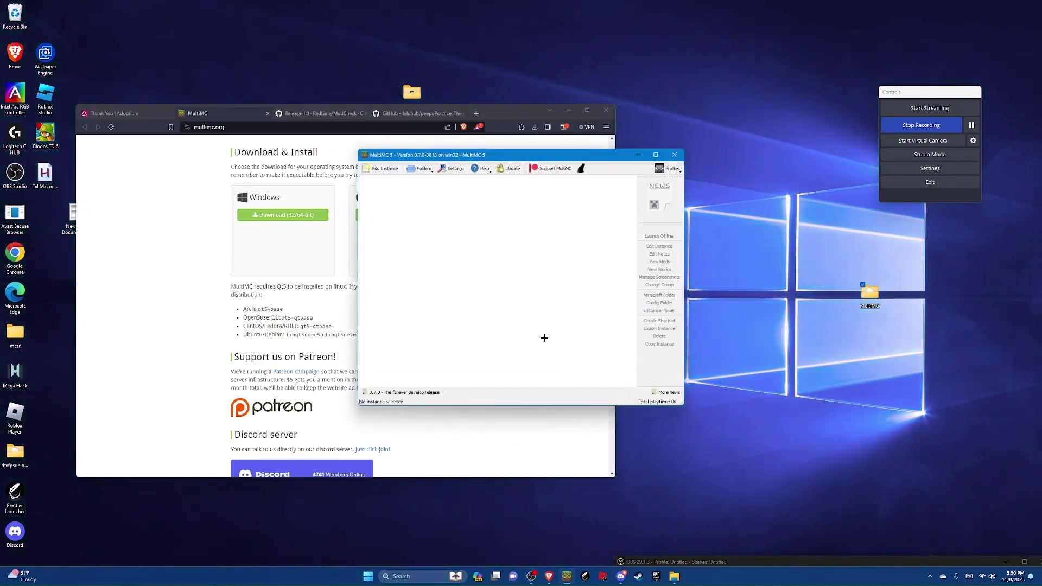
- Start adding a Microsoft account in the MultiMC account management and open its Microsoft link page in the browser
click(671, 168)
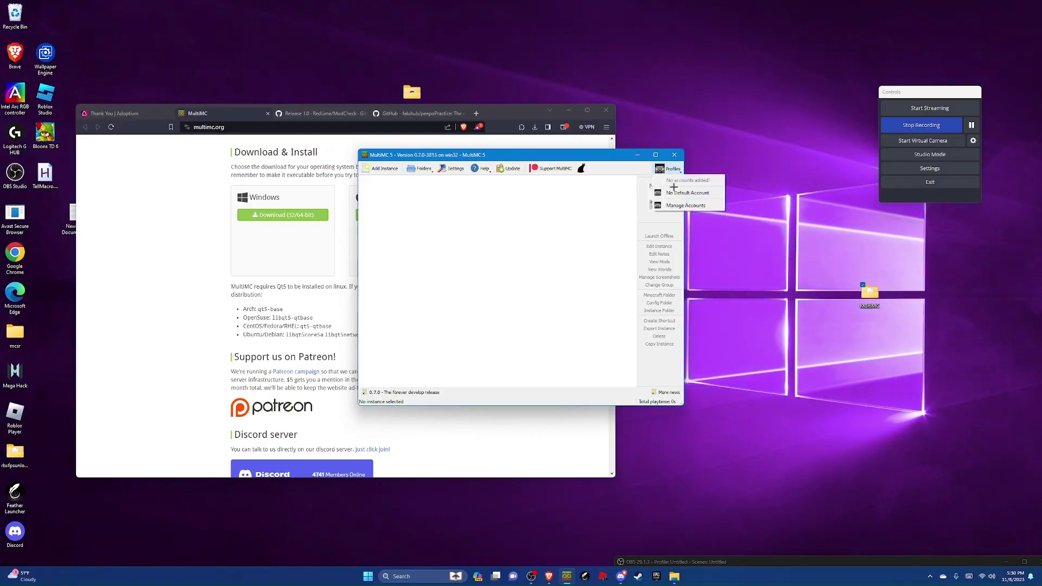
click(677, 205)
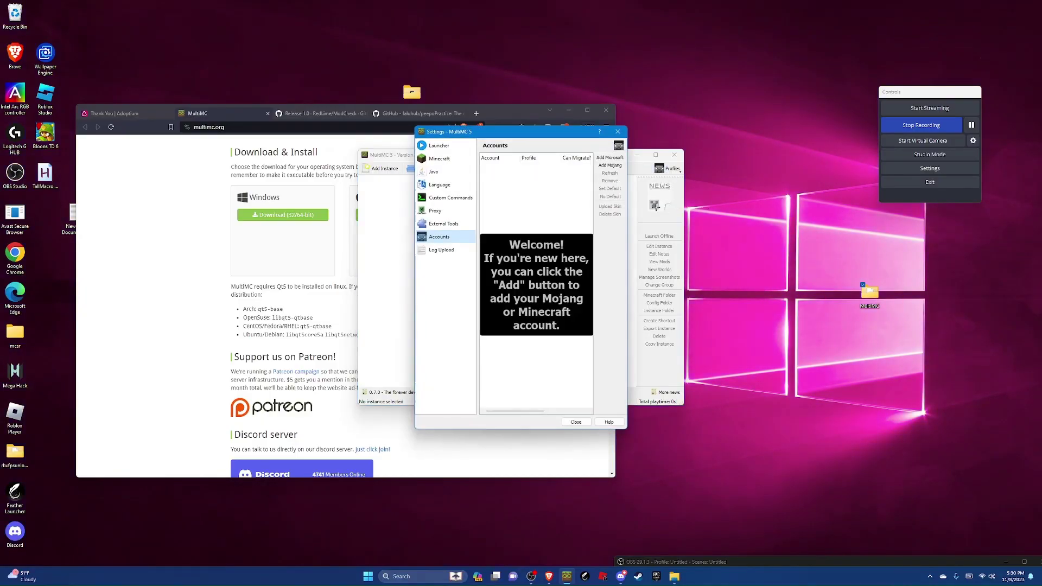
click(615, 158)
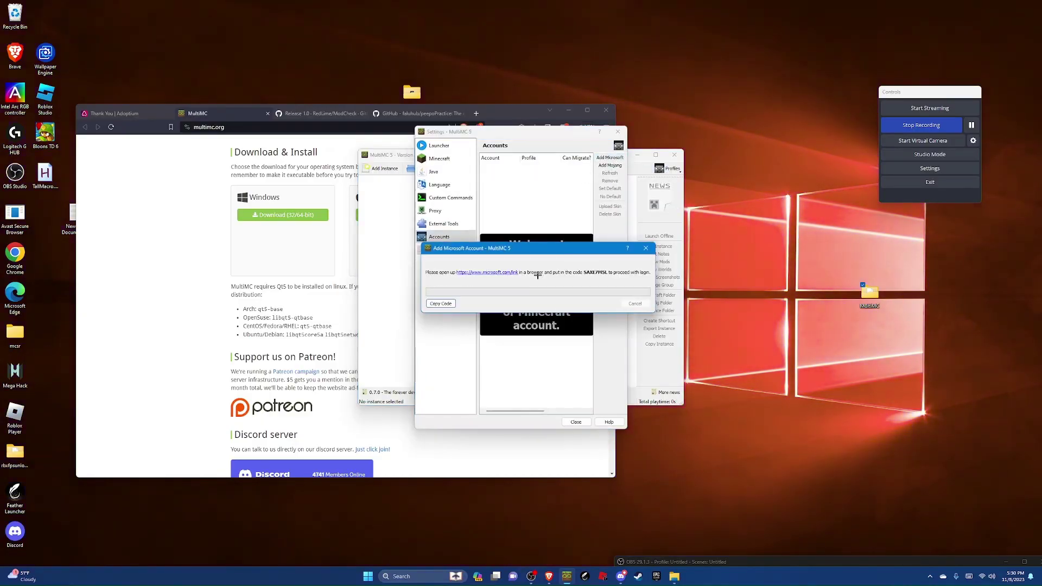
click(499, 277)
key(alt+Tab)
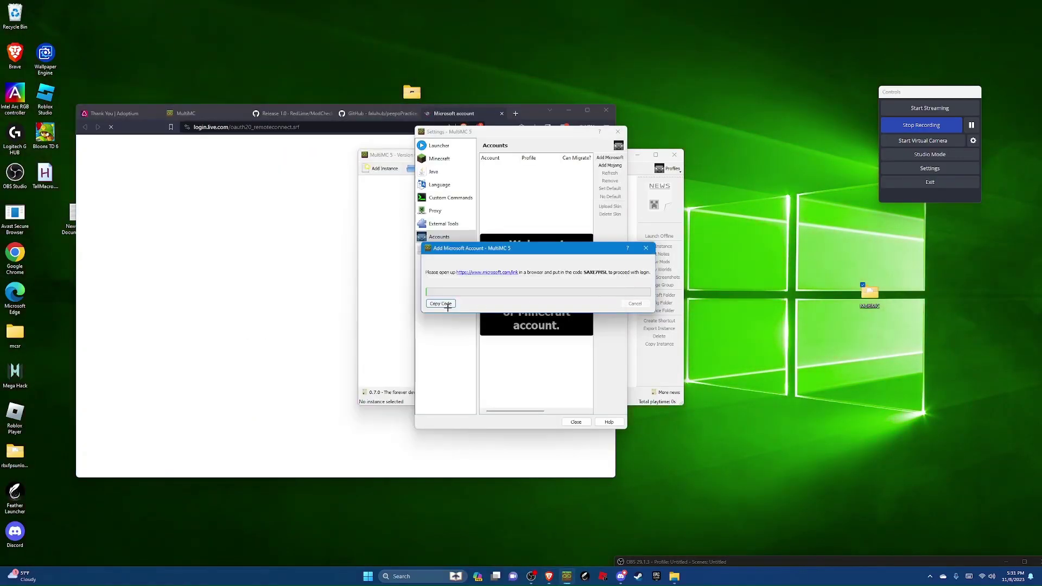
- Copy the login code from MultiMC, submit it on the Microsoft code page, and close the completed sign-in page
click(441, 304)
click(293, 323)
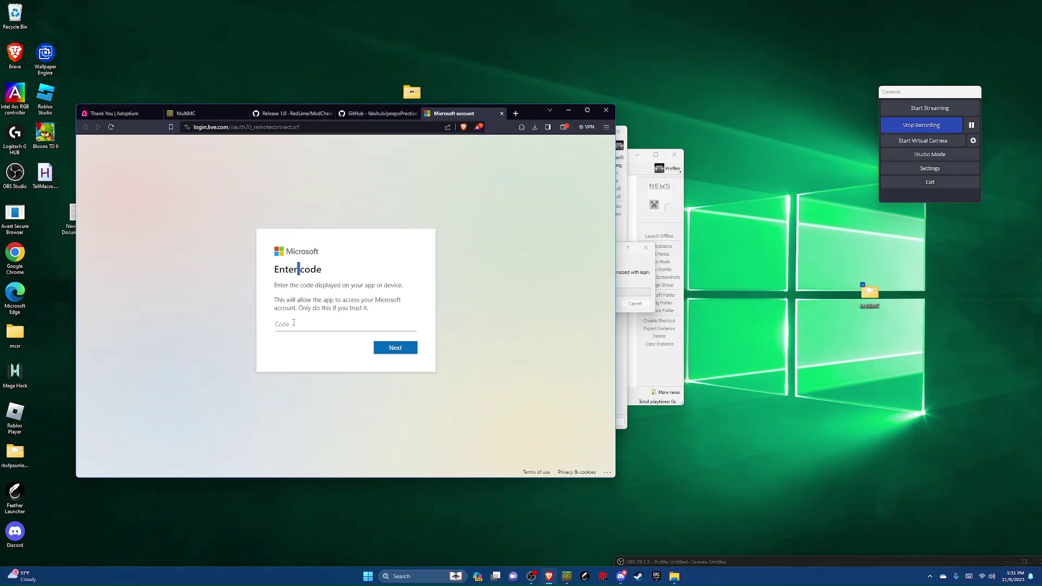
key(ctrl+v)
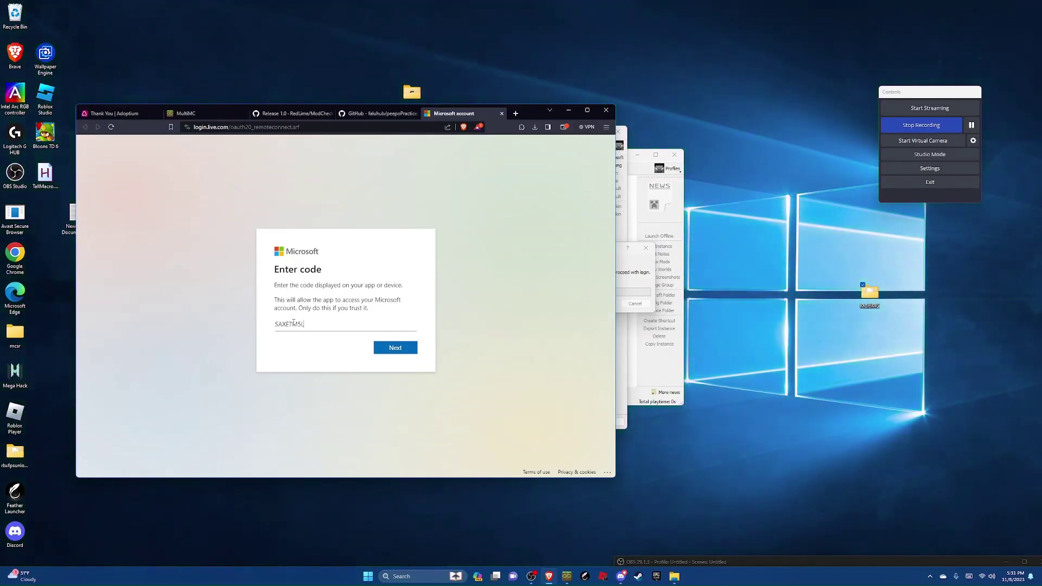
click(404, 354)
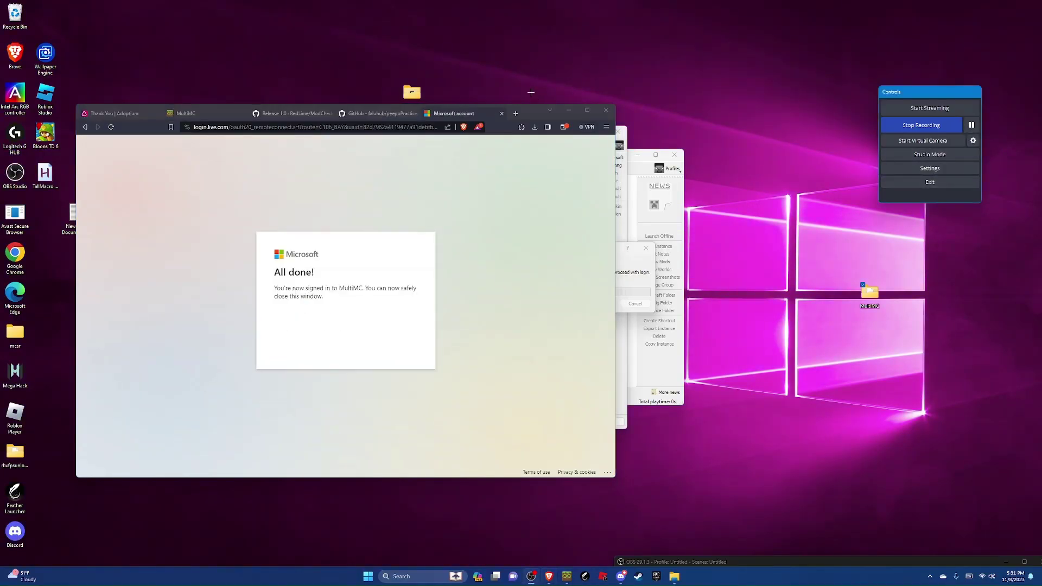
click(500, 113)
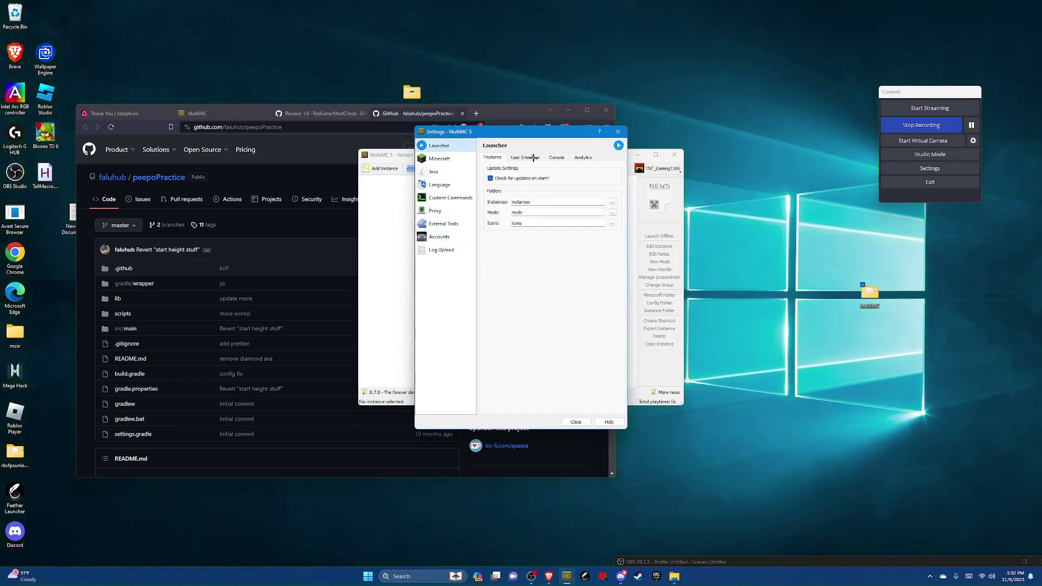
- Set the launcher's color theme to Dark in the MultiMC user interface settings and close the settings
click(525, 158)
click(527, 238)
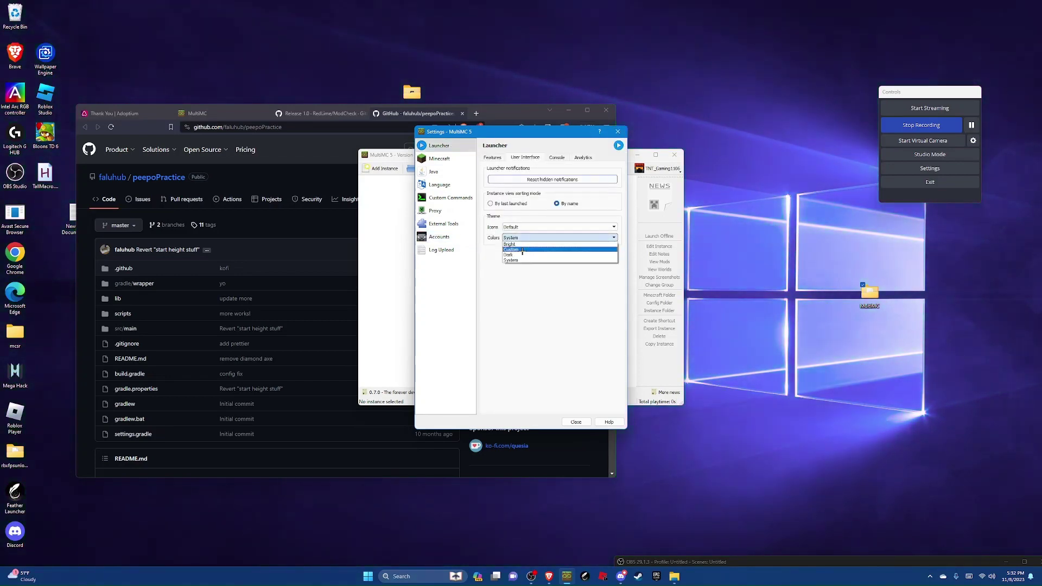
click(519, 253)
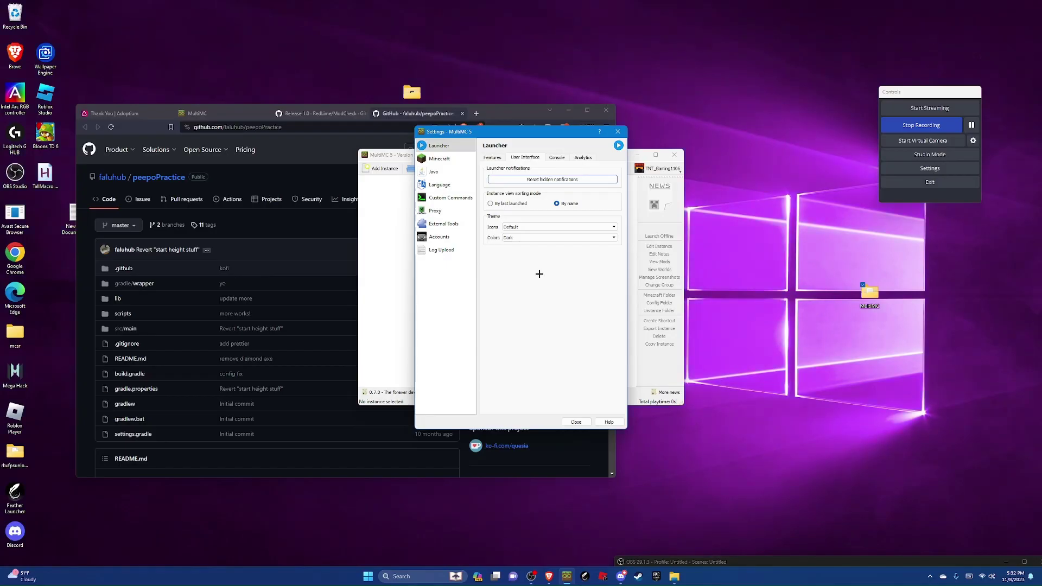
click(576, 422)
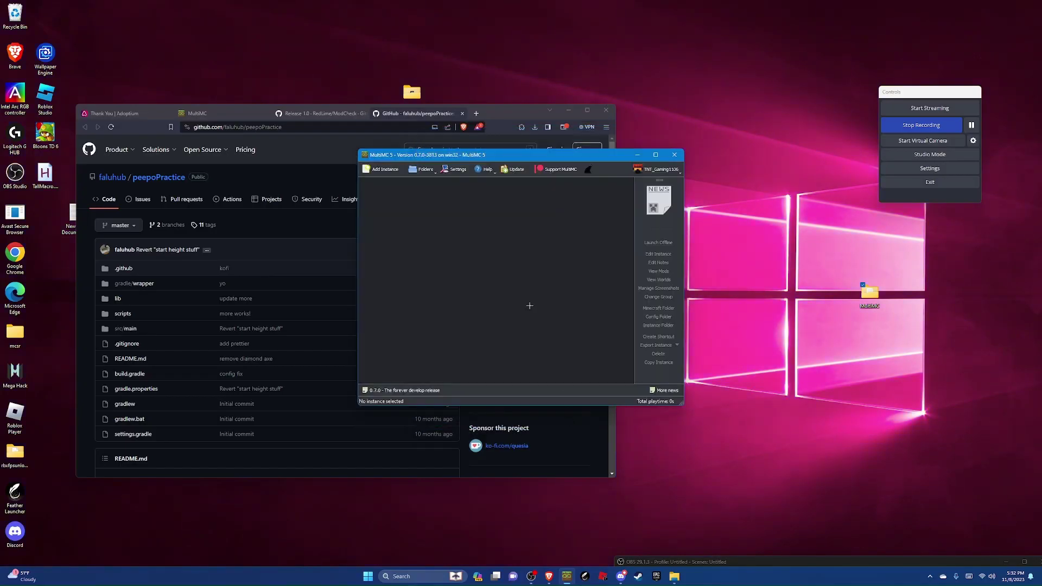
- Start a new MultiMC instance, name it "practice", and assign it to a group called "ssg"
click(385, 169)
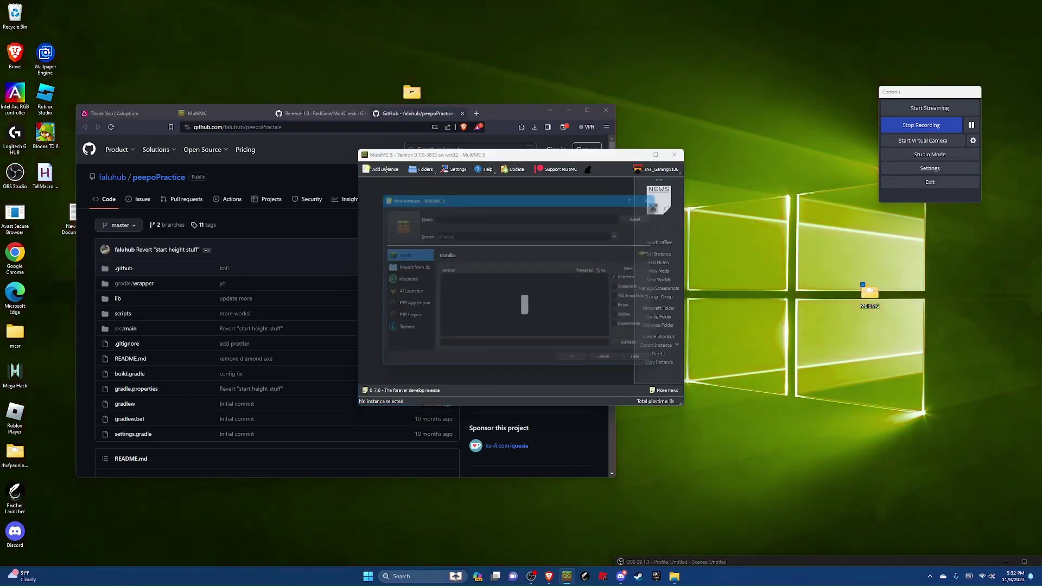
click(436, 216)
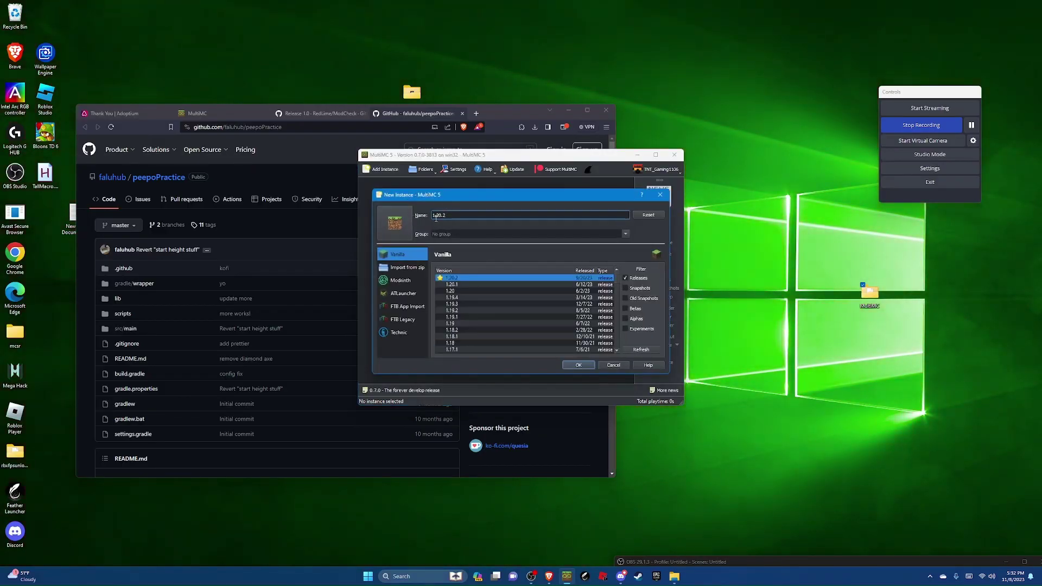
key(ctrl+a)
key(BackSpace)
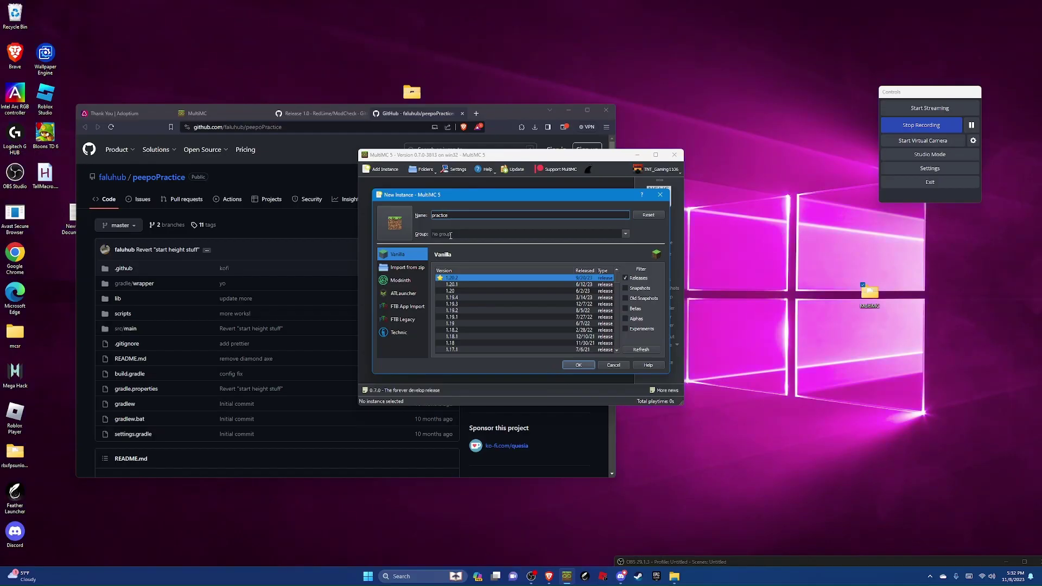
click(450, 234)
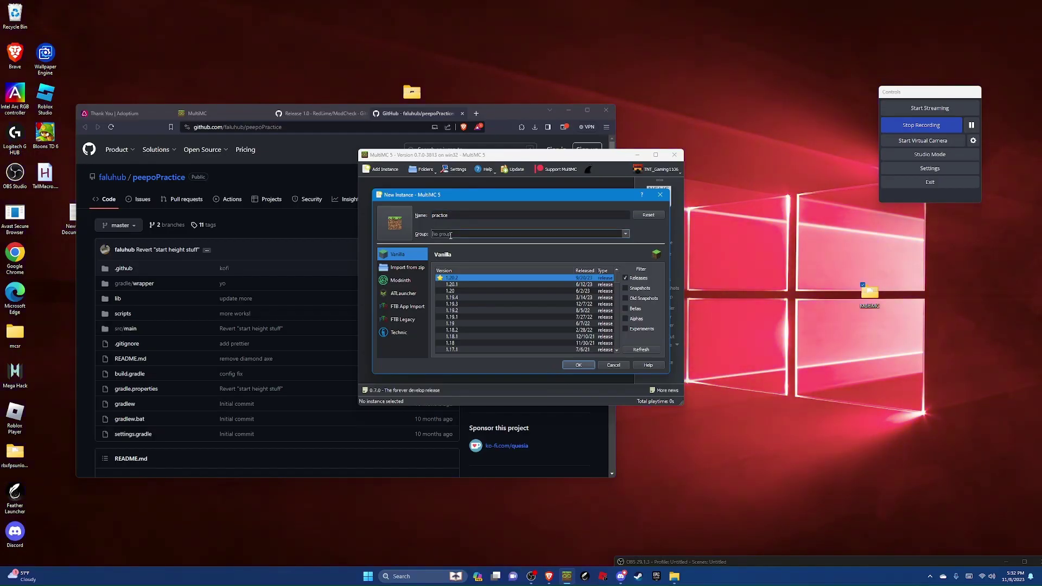
text(ssg)
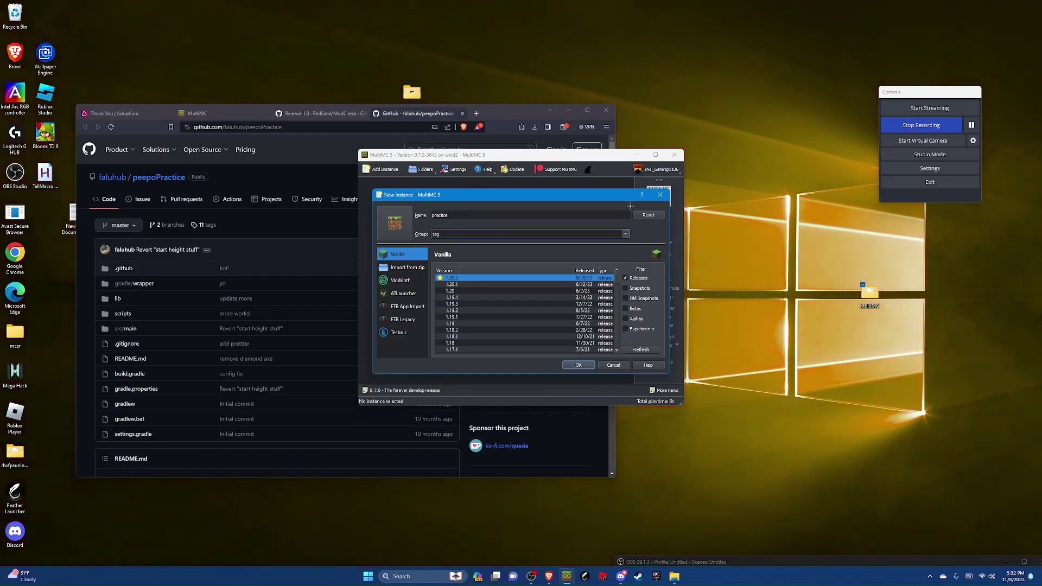
- Choose Minecraft release 1.16.1 as the vanilla version and create the instance
scroll(550, 307, down, 6)
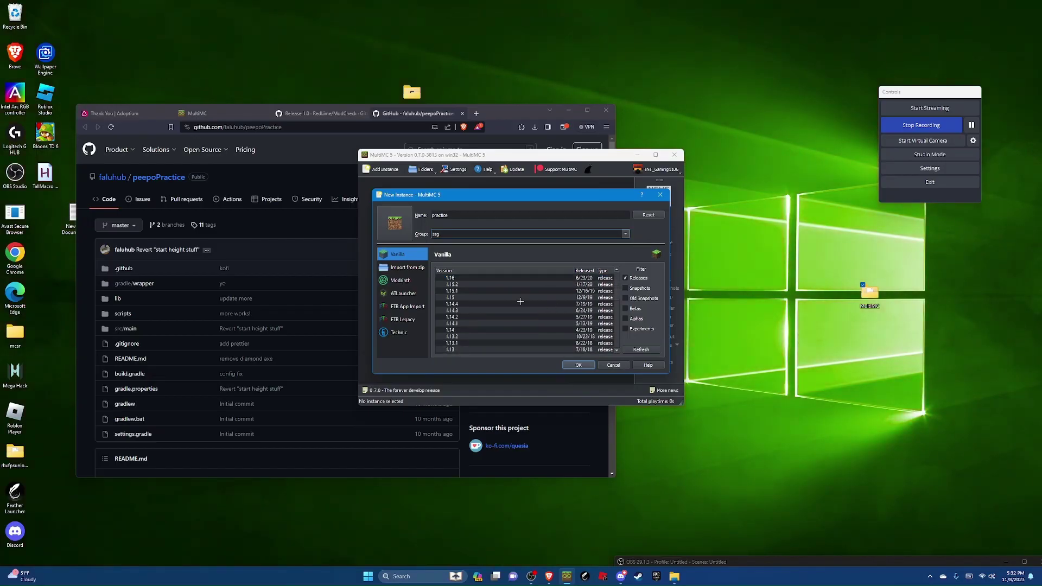
scroll(475, 287, up, 2)
click(465, 310)
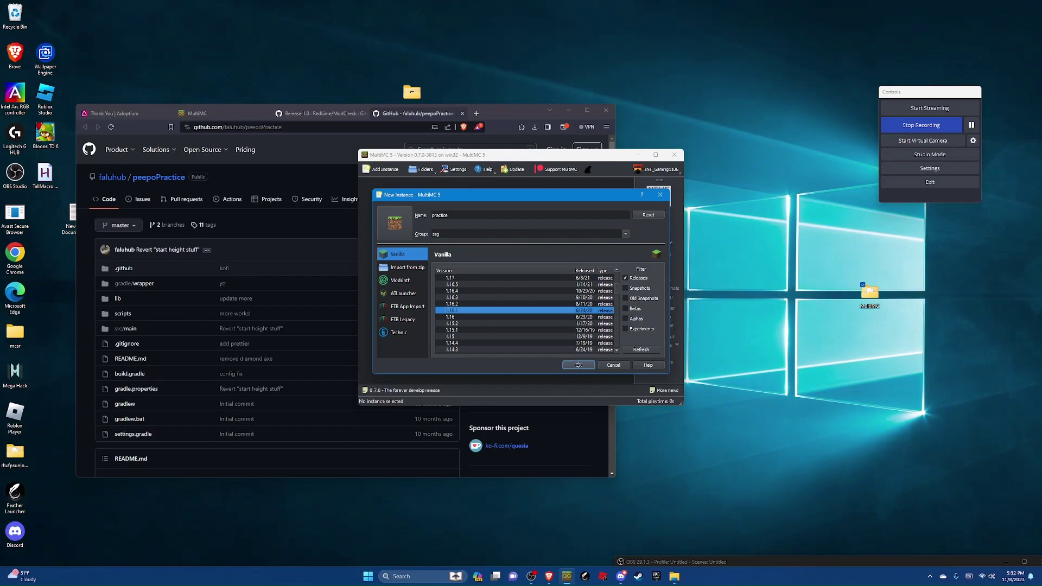
click(579, 365)
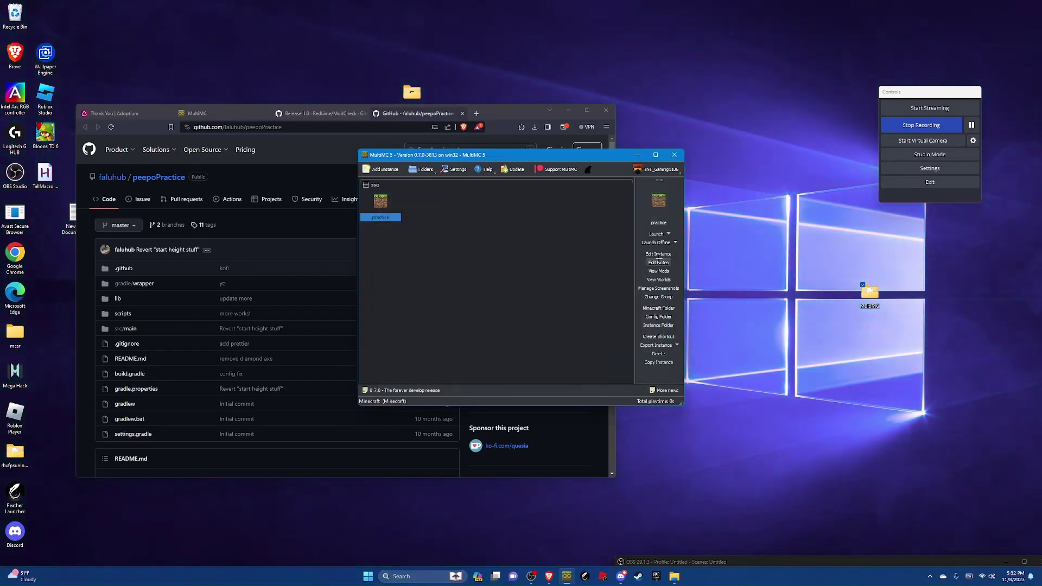
- Edit the practice instance and install Fabric Loader version 0.14.24 in it
click(658, 254)
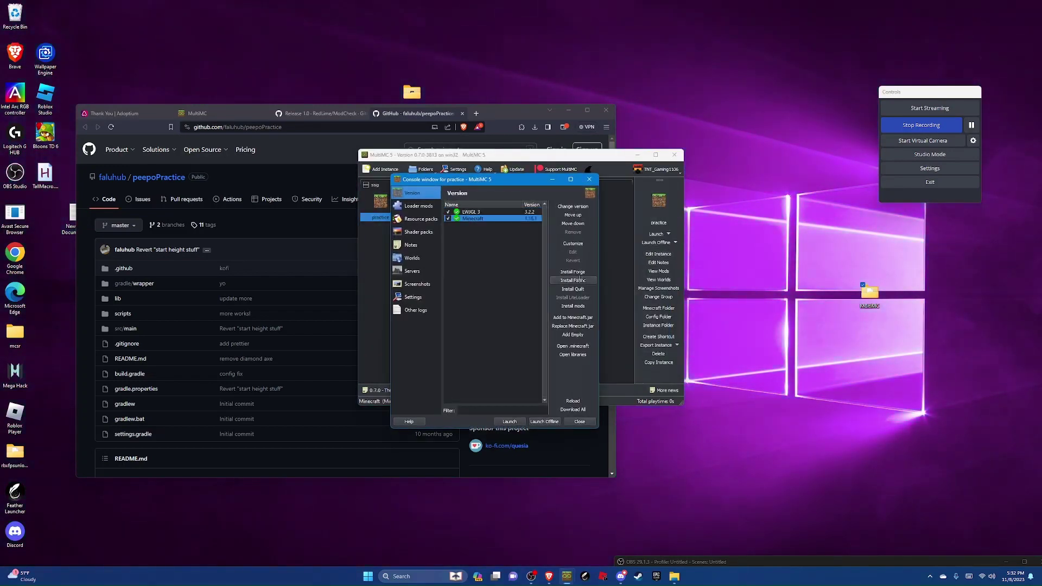
click(574, 280)
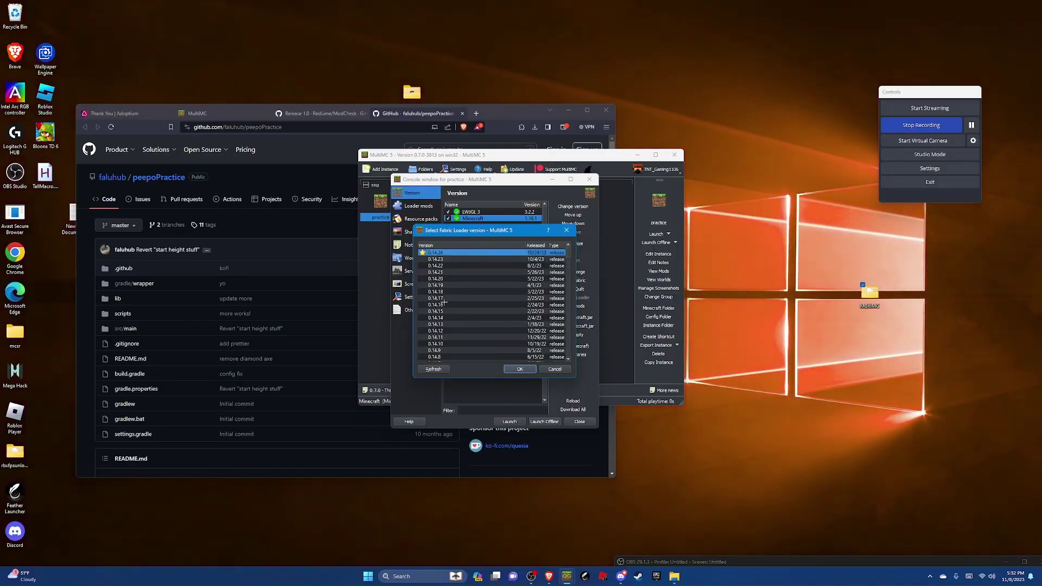
click(519, 369)
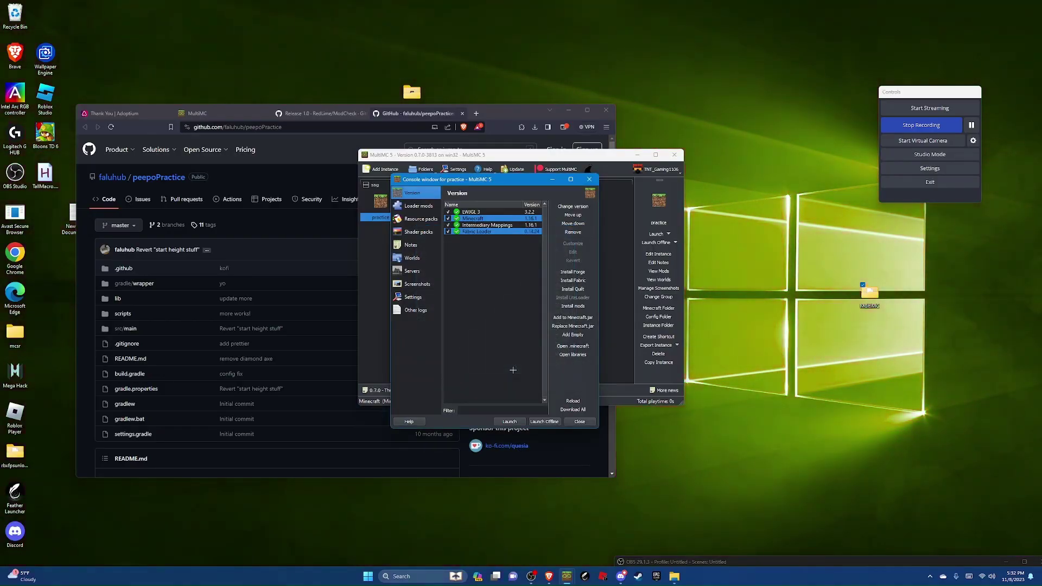
click(971, 129)
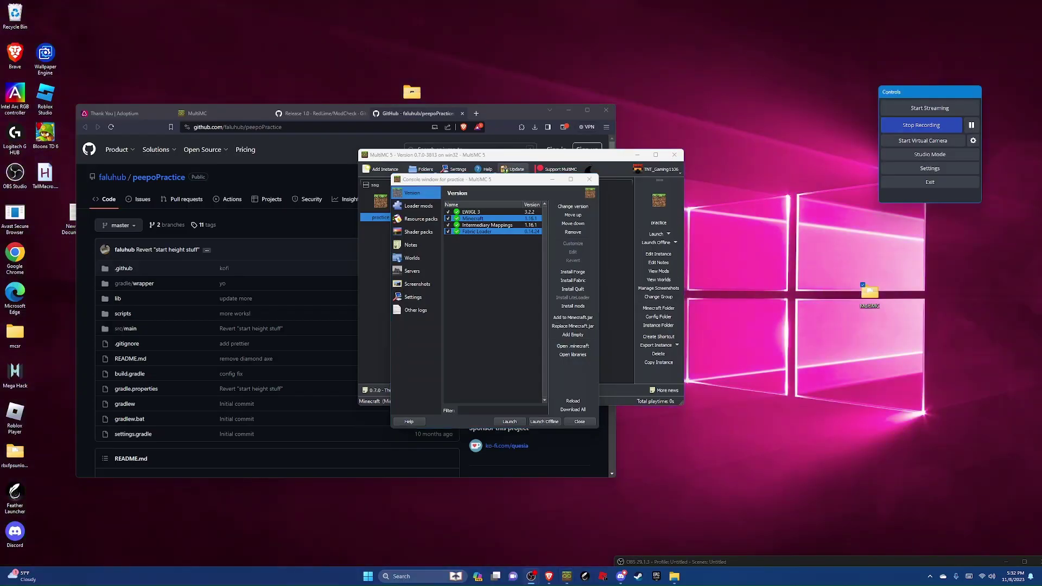
- Download ModCheck-1.0-all.jar from the RedLime ModCheck 1.0 release page into the Downloads folder
click(312, 114)
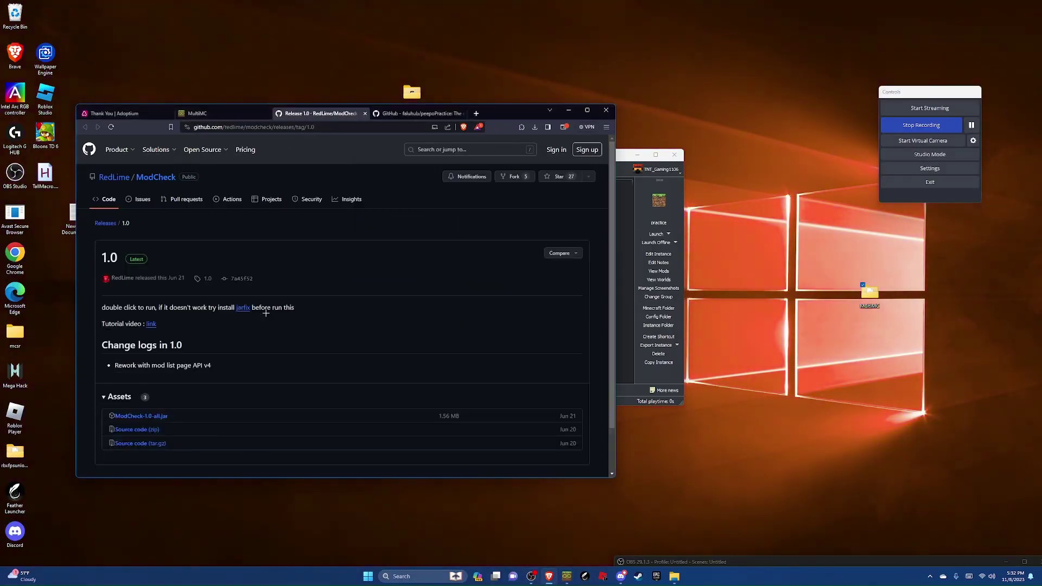
scroll(266, 313, down, 1)
click(165, 367)
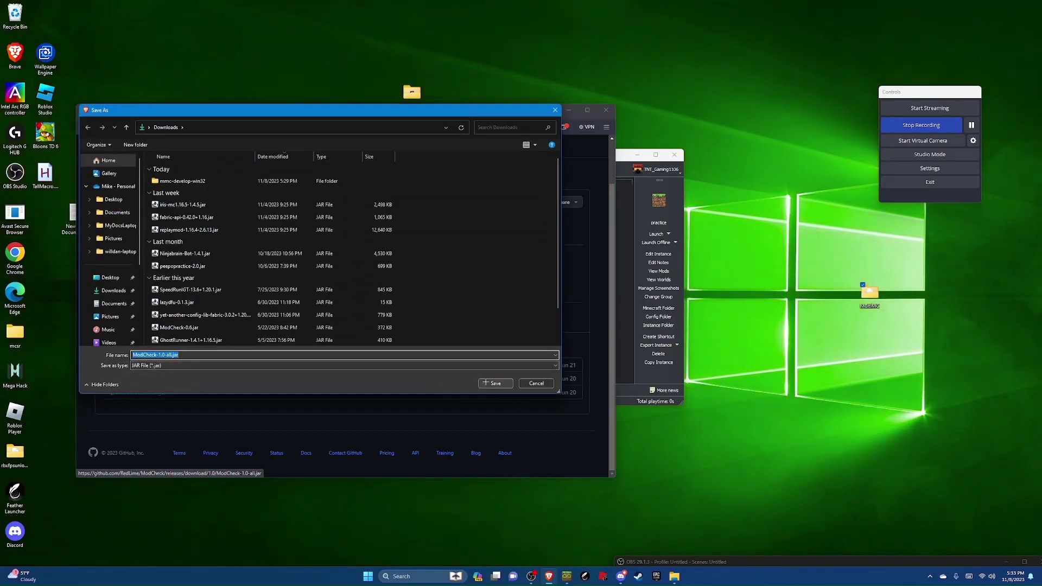
key(Return)
- Switch to the Downloads folder in File Explorer and run ModCheck-1.0-all.jar
mouse_move(675, 575)
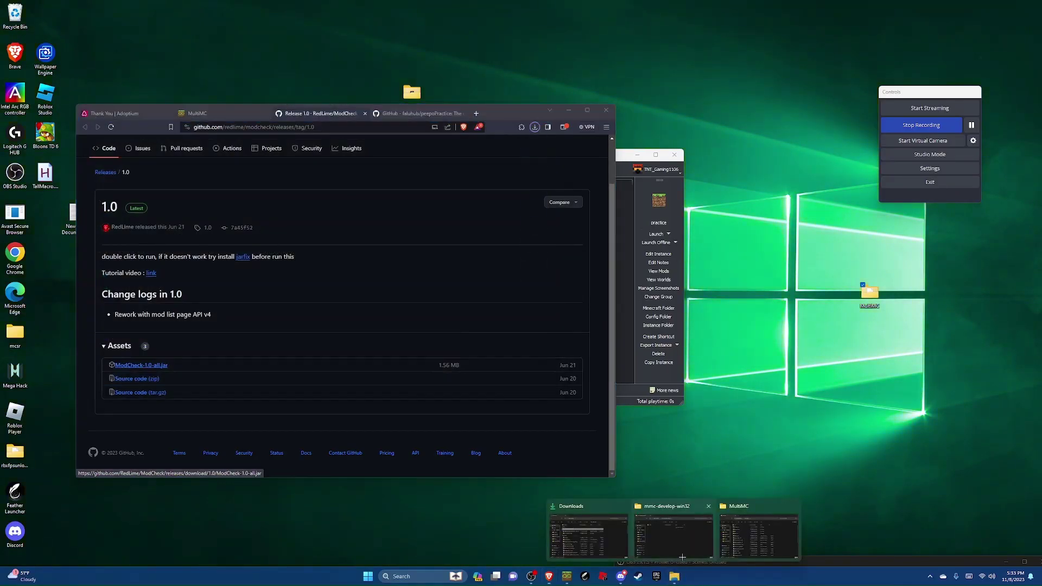
mouse_move(735, 538)
click(588, 534)
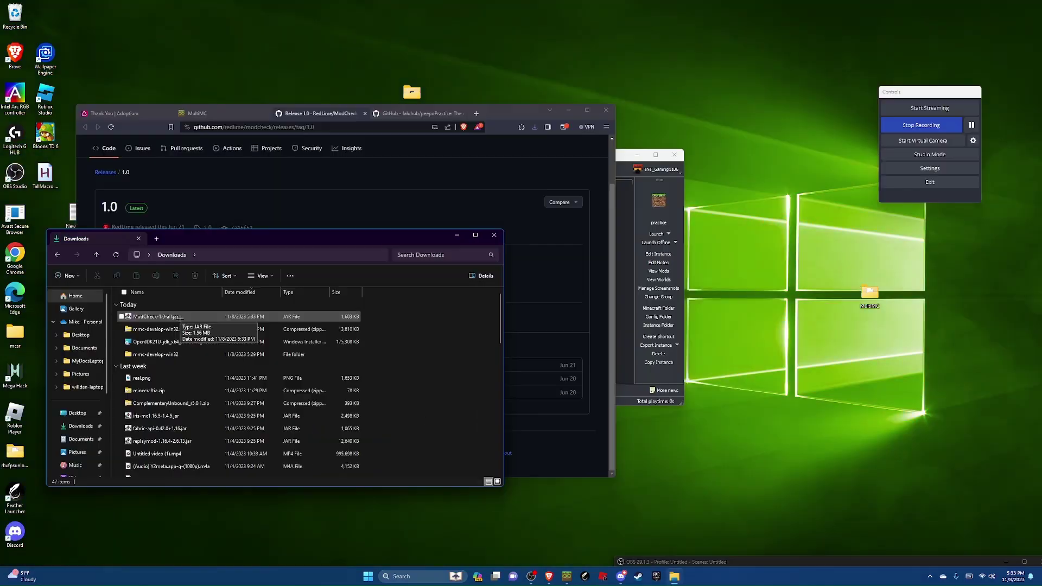
double_click(180, 318)
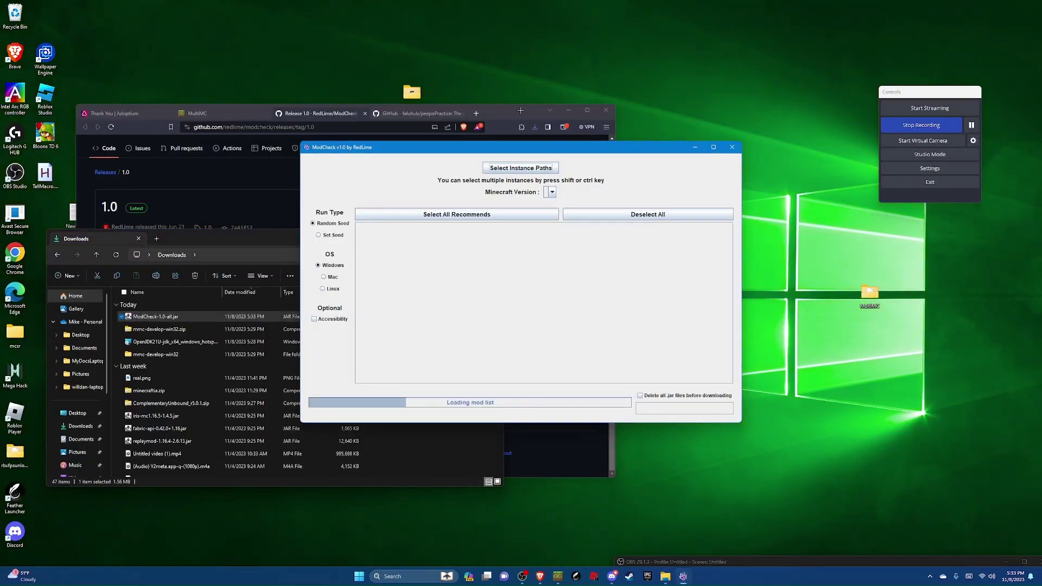
- Switch to the practice instance in MultiMC, open its loader mods folder in File Explorer, and copy the folder path
mouse_move(562, 577)
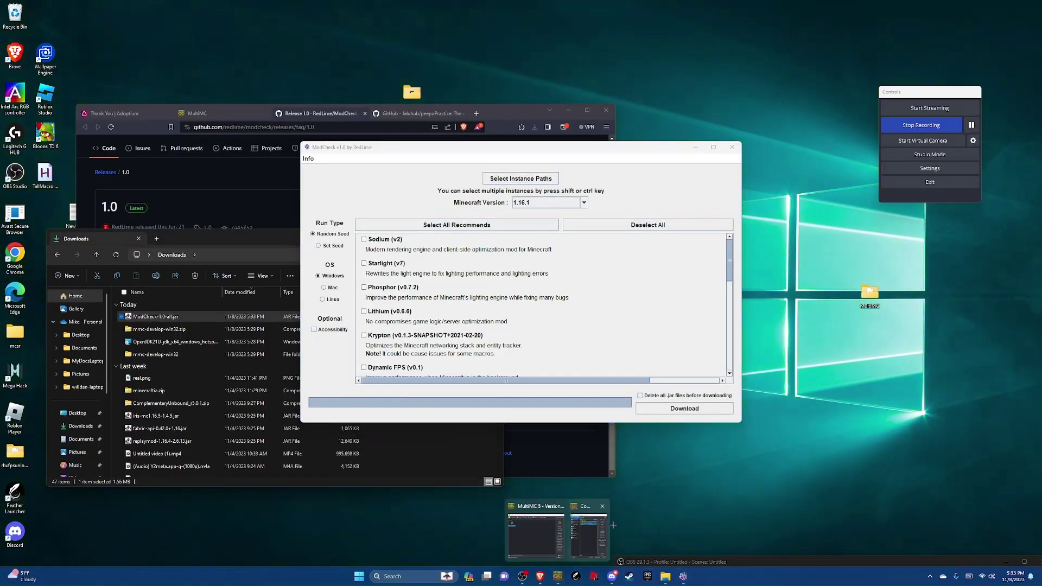
click(584, 535)
click(426, 205)
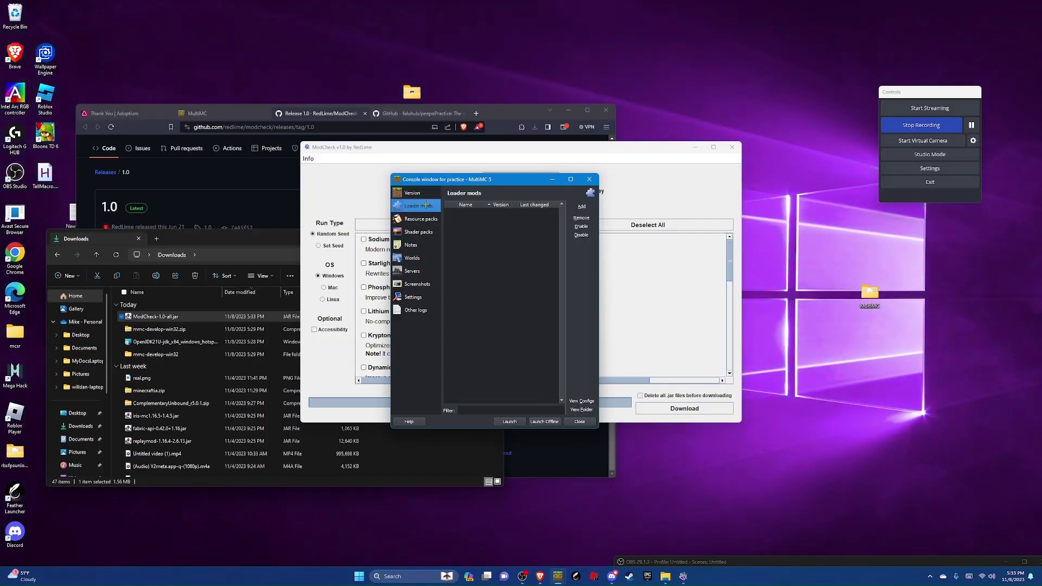
click(582, 409)
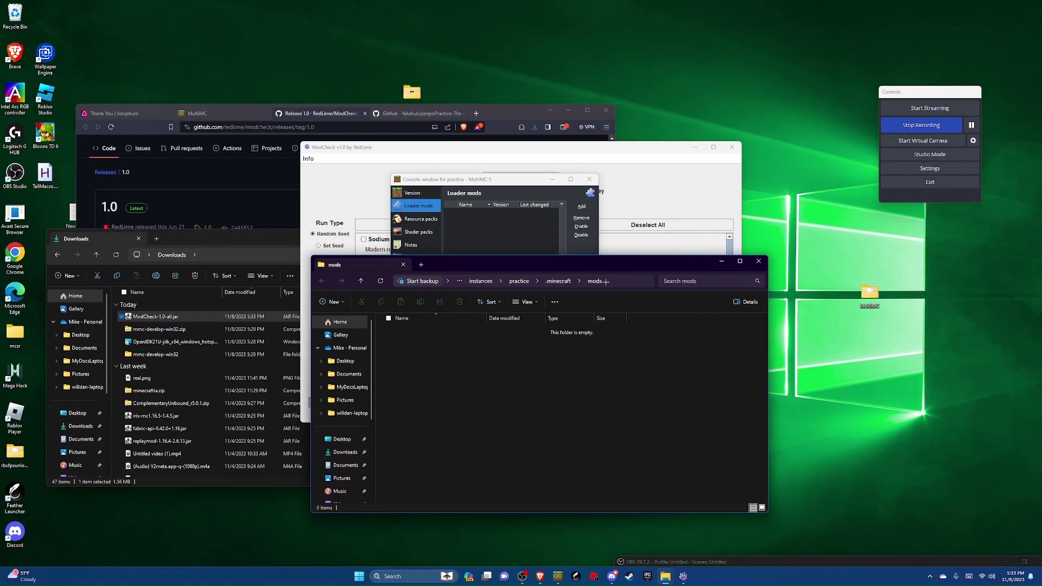
click(608, 281)
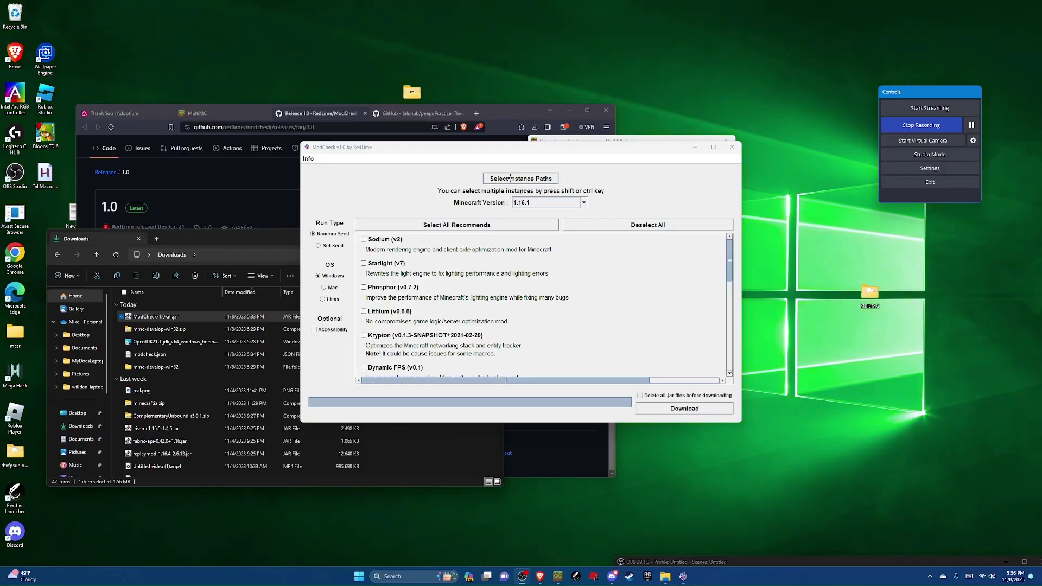
- Set the instance path in ModCheck to the practice instance's .minecraft\mods folder
click(515, 179)
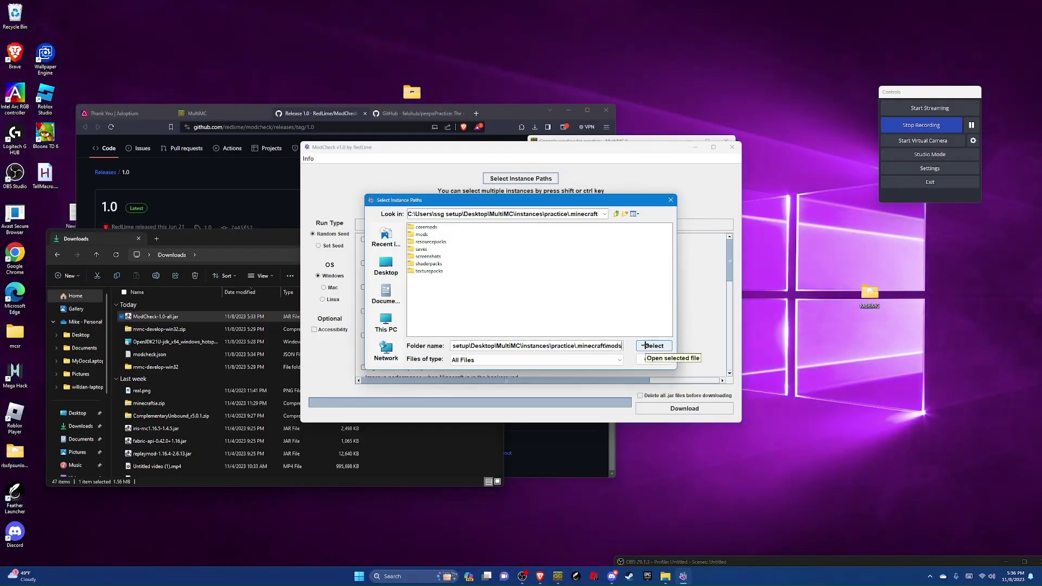
click(644, 345)
scroll(579, 311, down, 1)
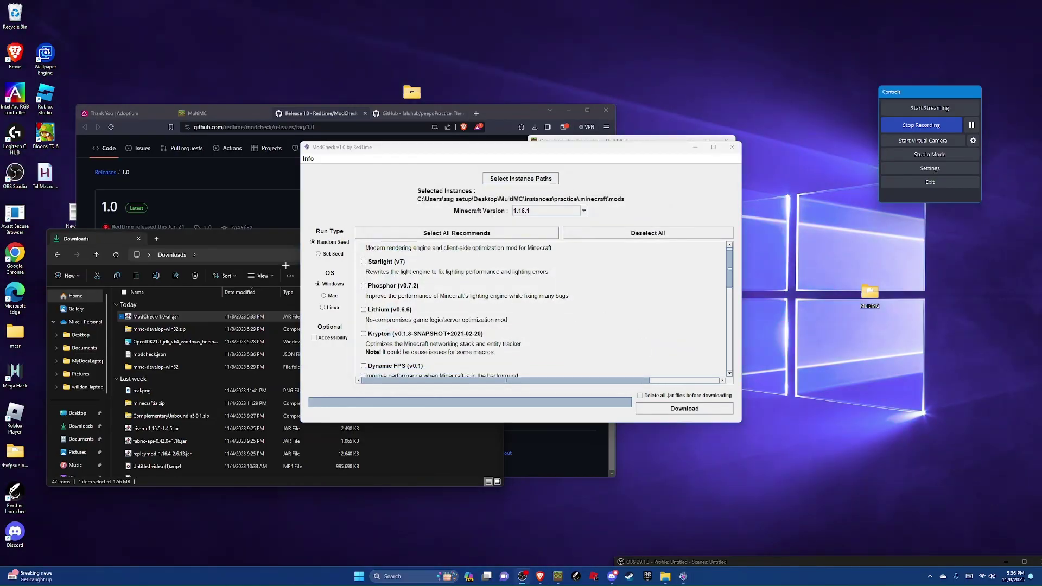
- Set the run type to Set Seed, select all recommended mods for Minecraft 1.16.1, and download them to the instance
click(320, 253)
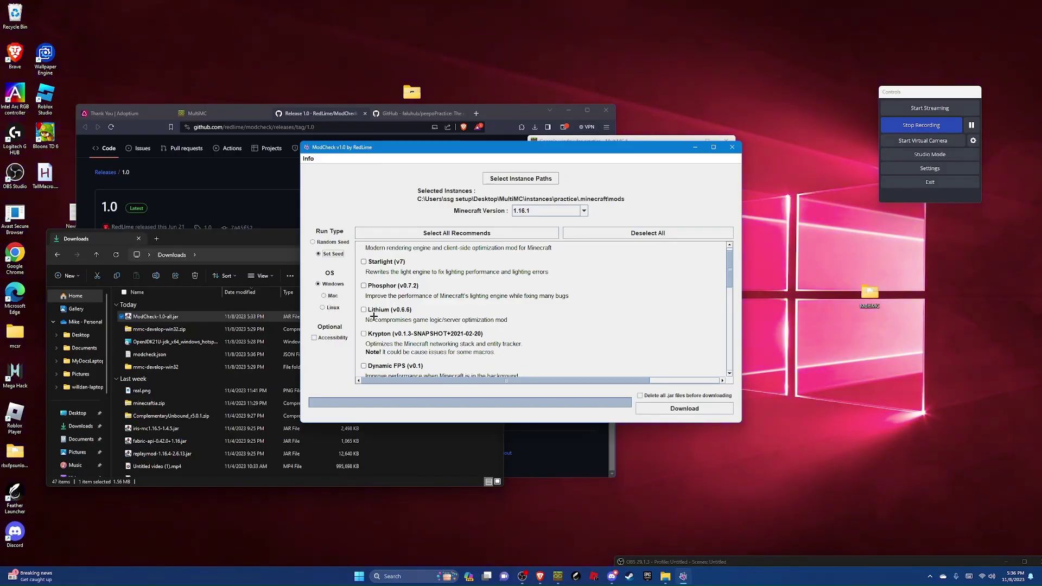
click(456, 232)
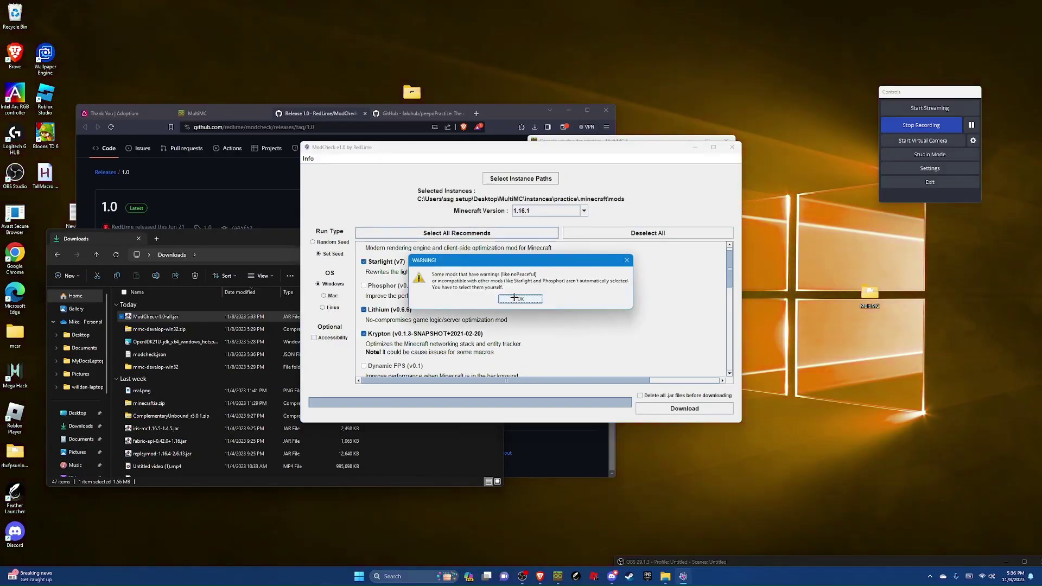
click(519, 298)
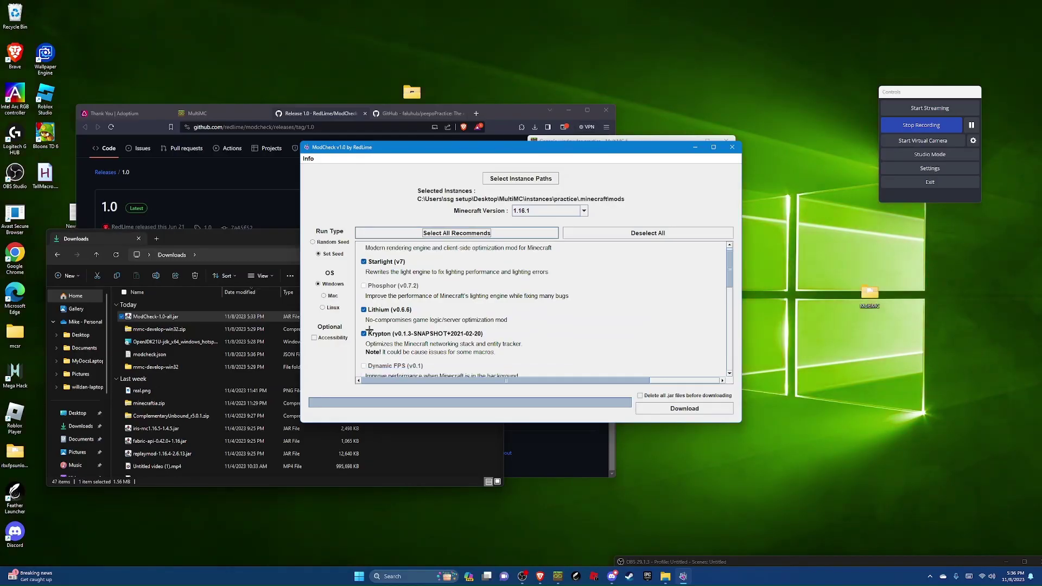
scroll(370, 330, down, 5)
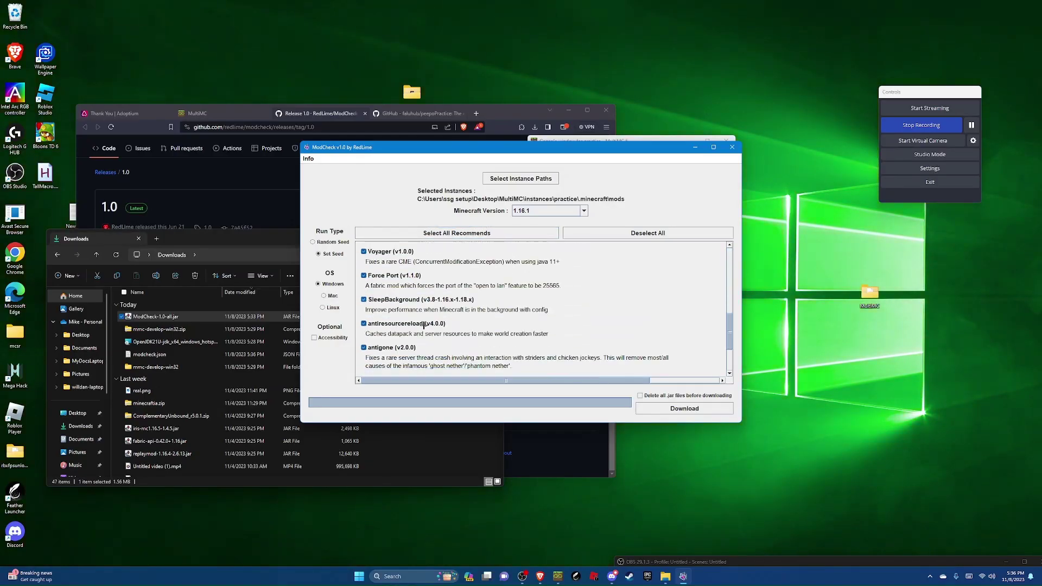
scroll(422, 326, down, 3)
click(382, 311)
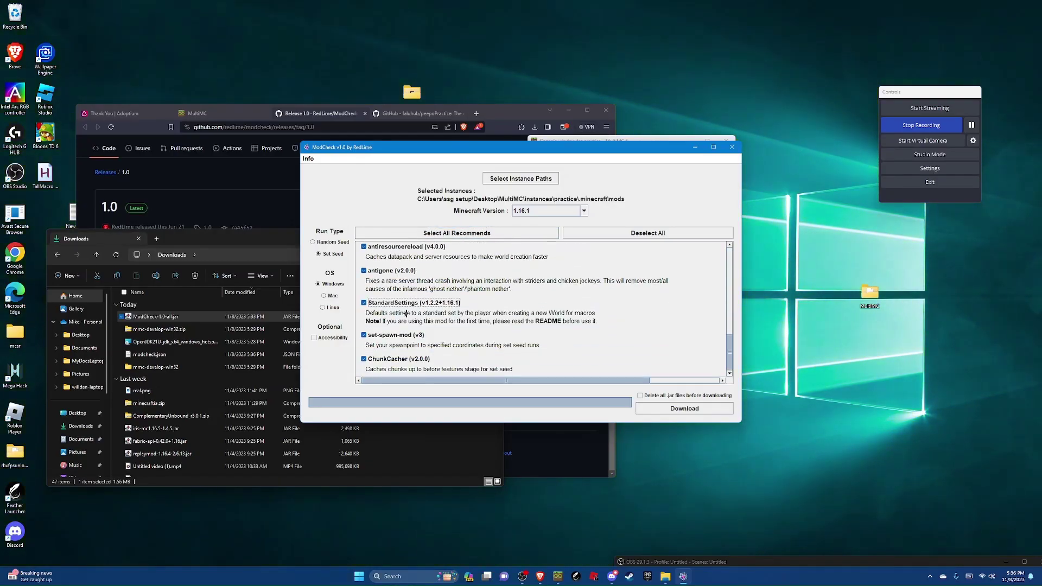
click(673, 407)
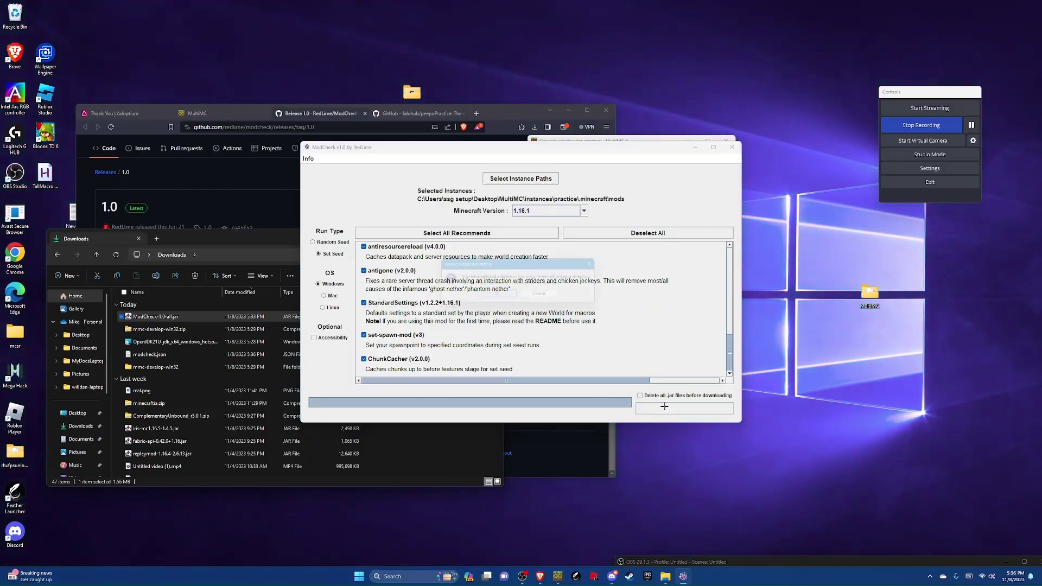
click(497, 296)
- Check the downloaded mods in the practice instance's loader mods list in MultiMC, and close ModCheck
key(alt+Tab)
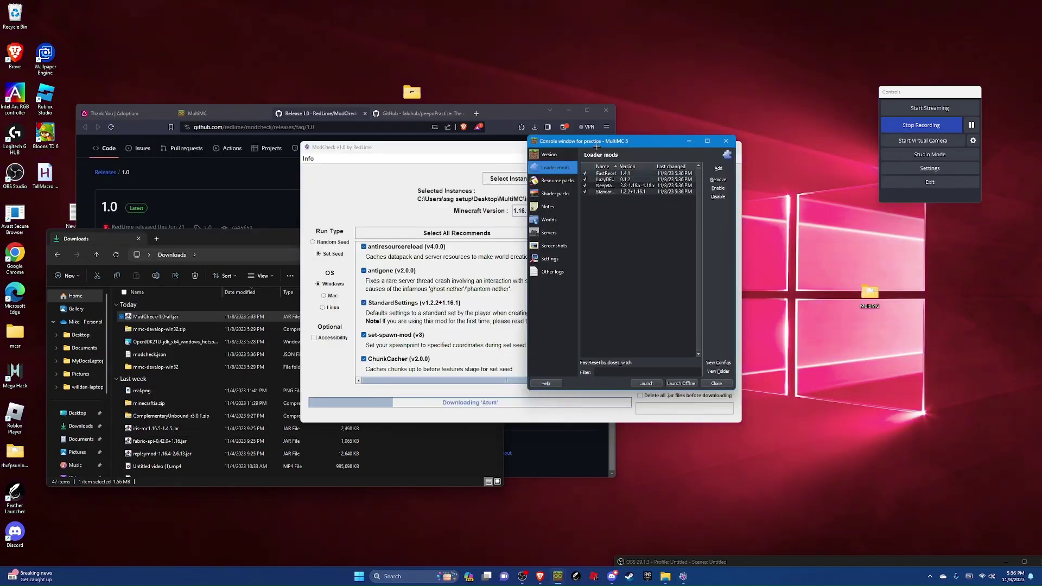
drag(597, 143, 615, 170)
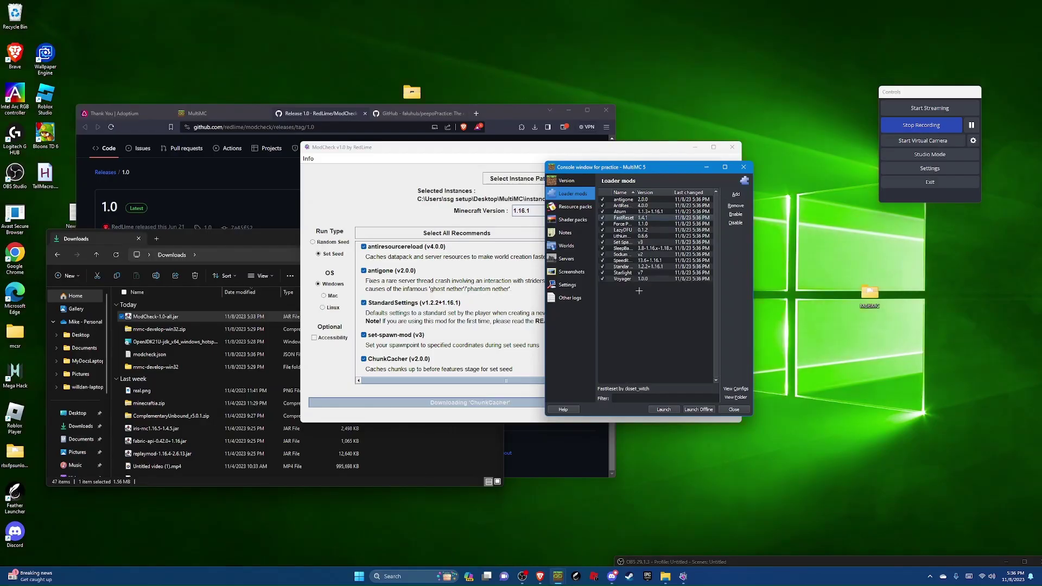
click(520, 296)
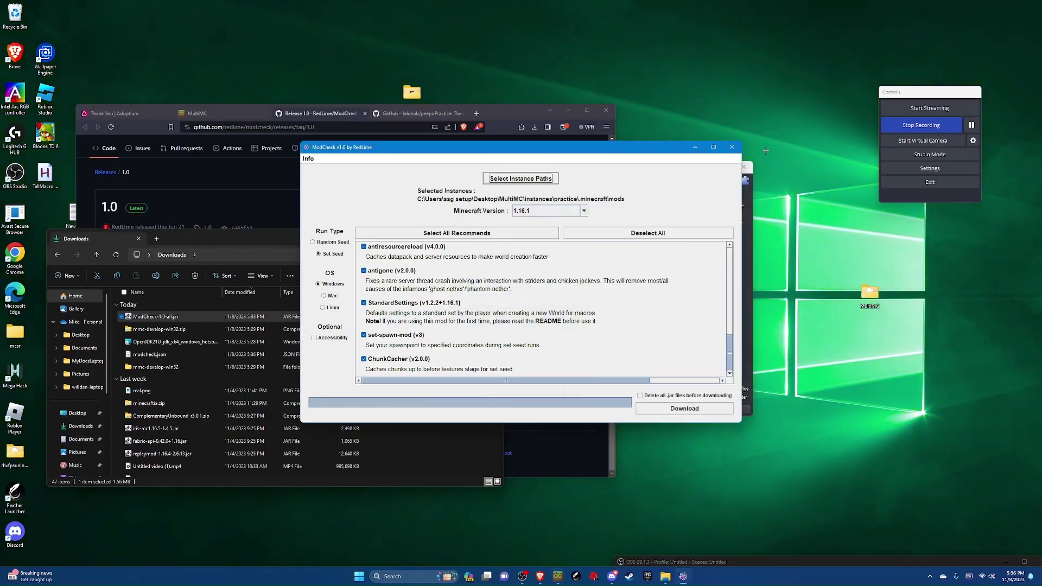
click(732, 147)
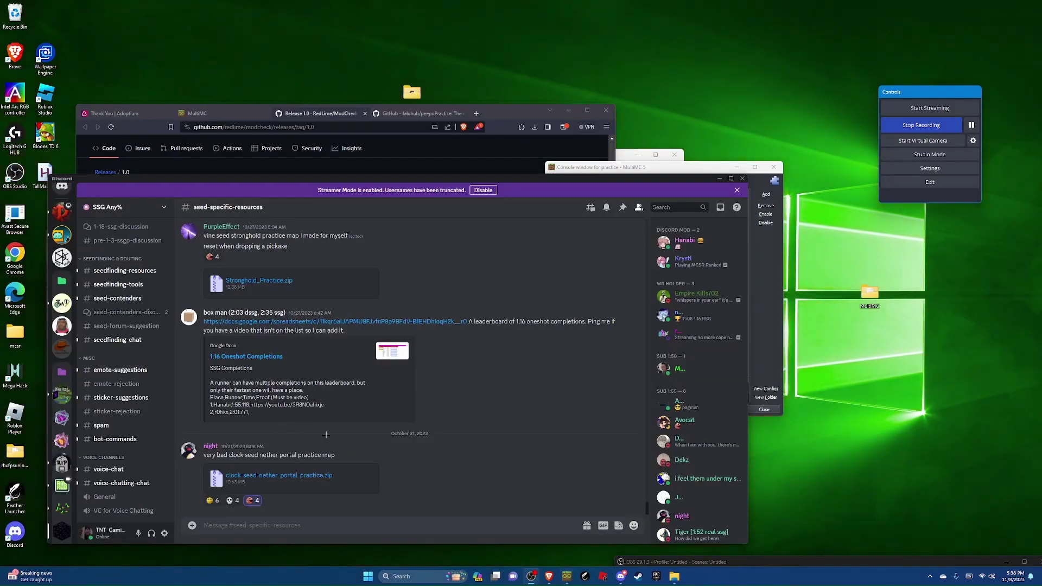
- Download clock-seed-nether-portal-practice.zip from the seed-specific-resources channel and add it to the practice instance's worlds in MultiMC
click(373, 467)
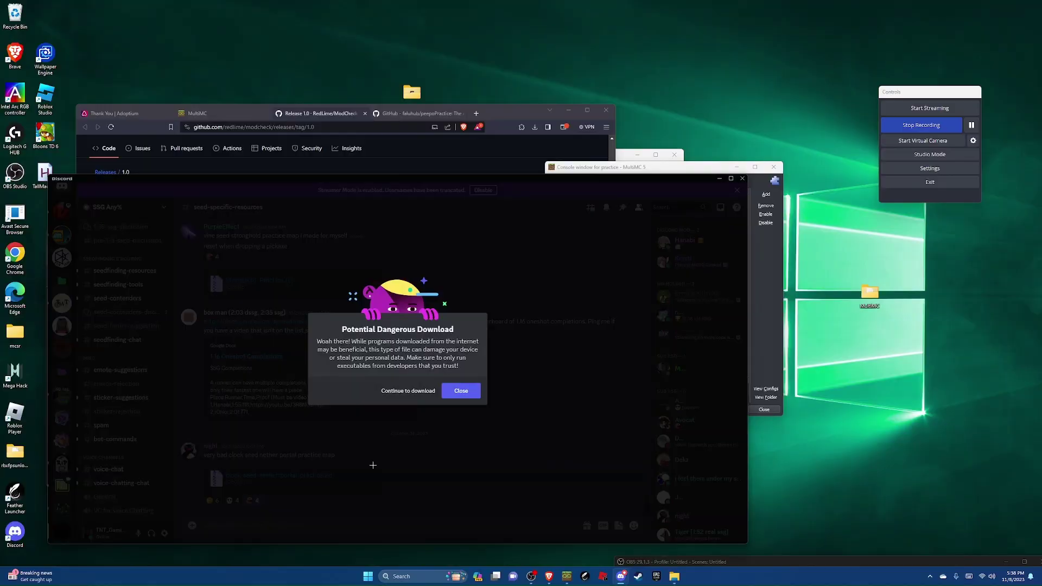
click(407, 391)
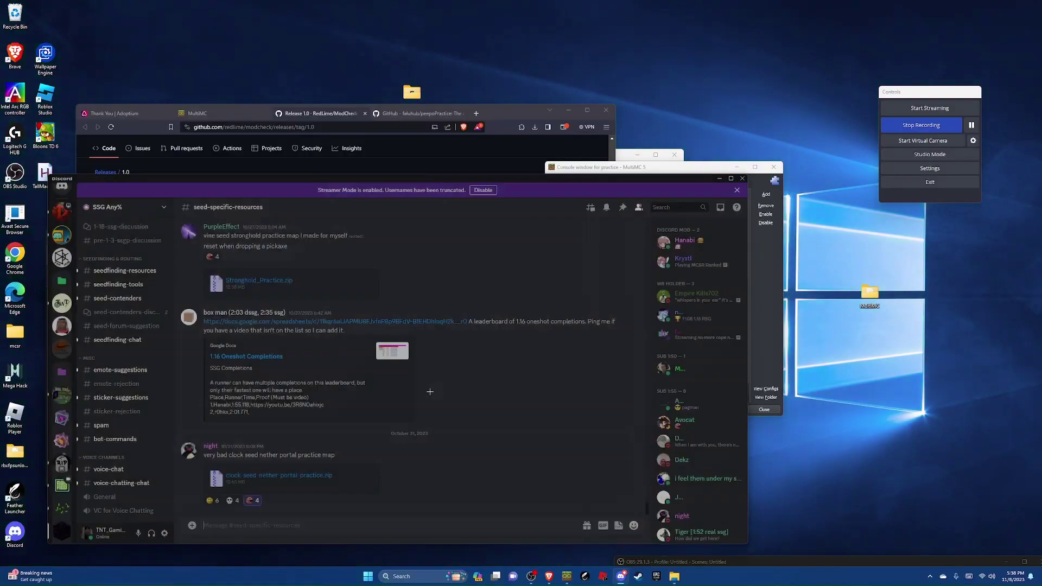
click(591, 223)
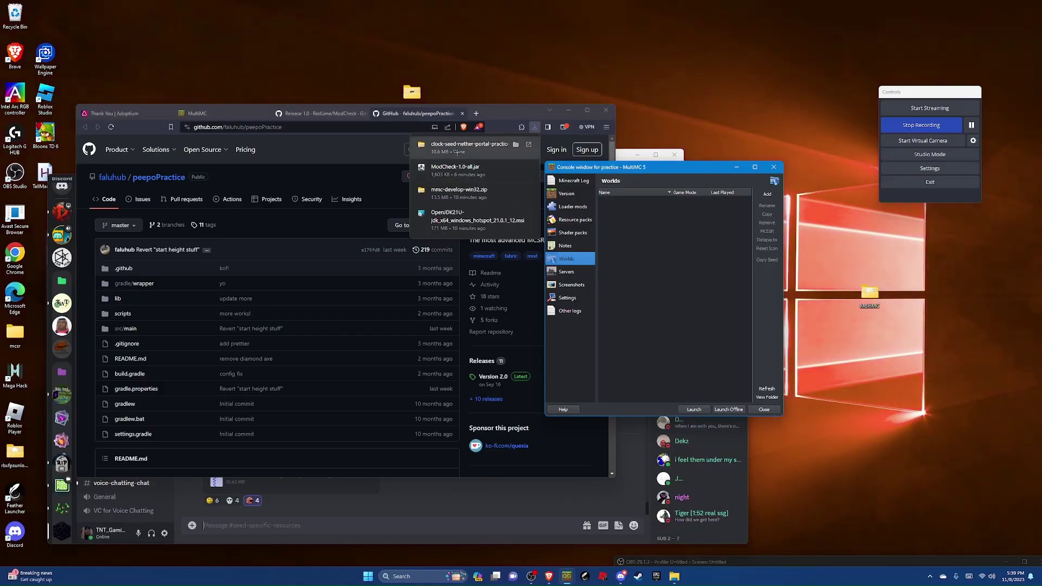
drag(474, 146, 682, 268)
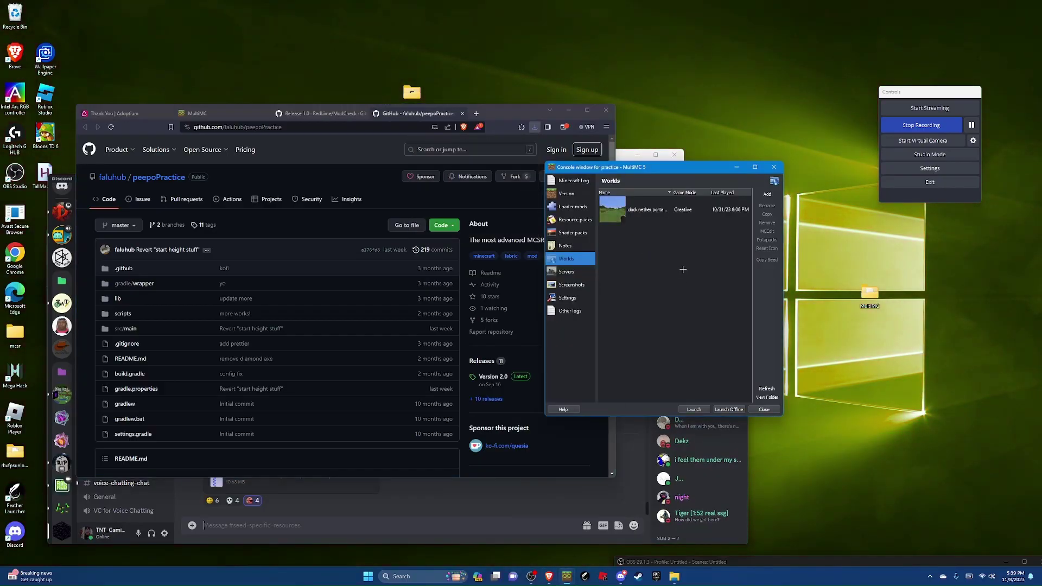
- Download peepopractice-2.0.jar from the latest PeepoPractice release on GitHub and add it to the practice instance's loader mods
click(571, 181)
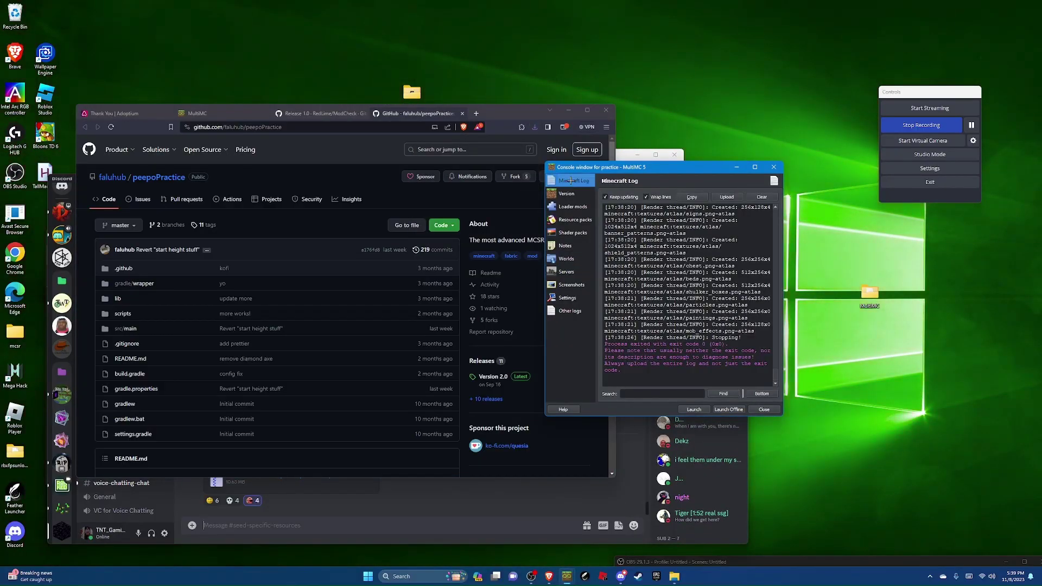
click(573, 209)
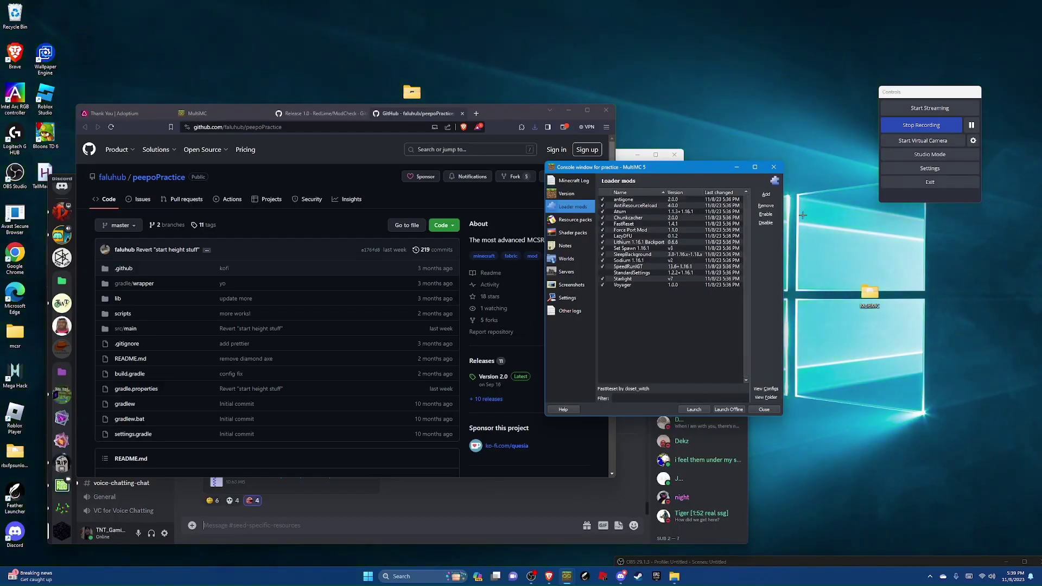
click(766, 194)
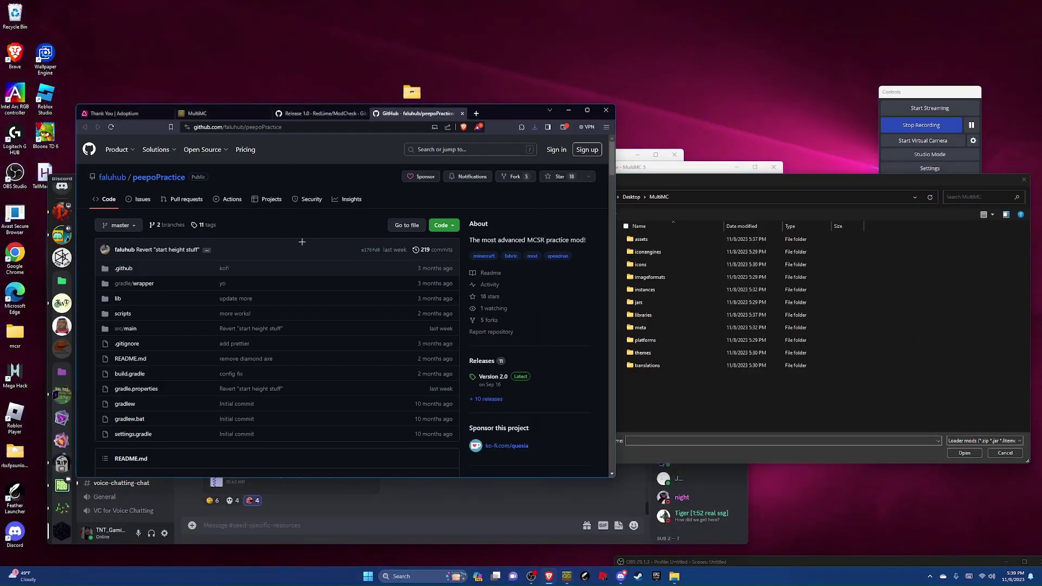
scroll(258, 254, down, 6)
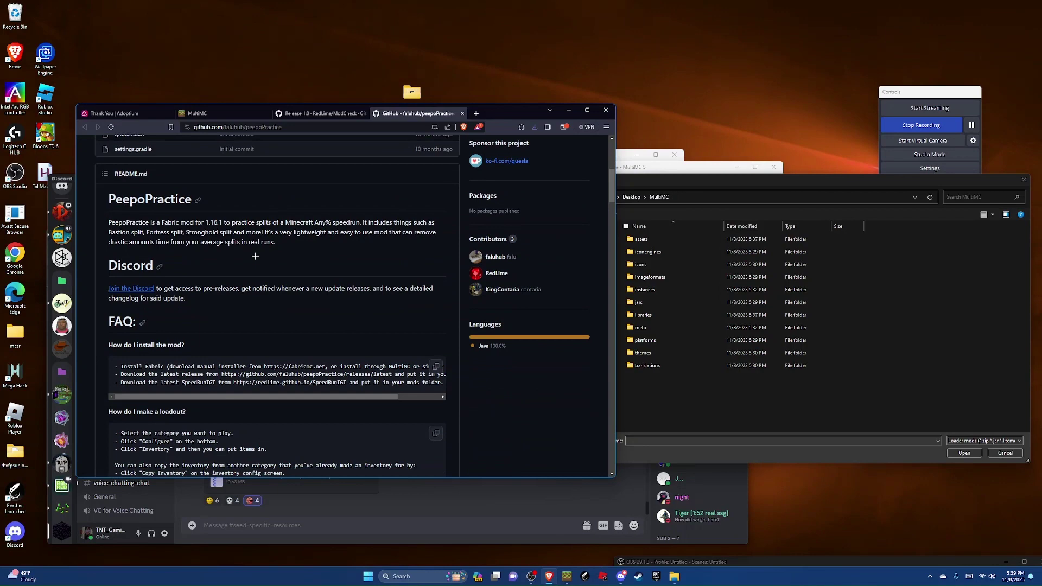
scroll(255, 257, up, 6)
click(491, 377)
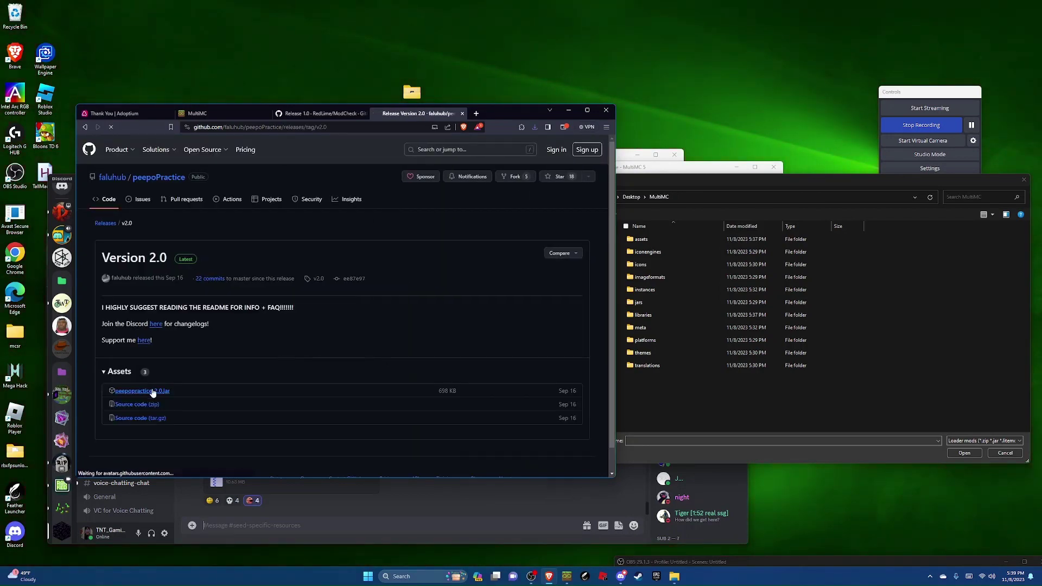
click(153, 392)
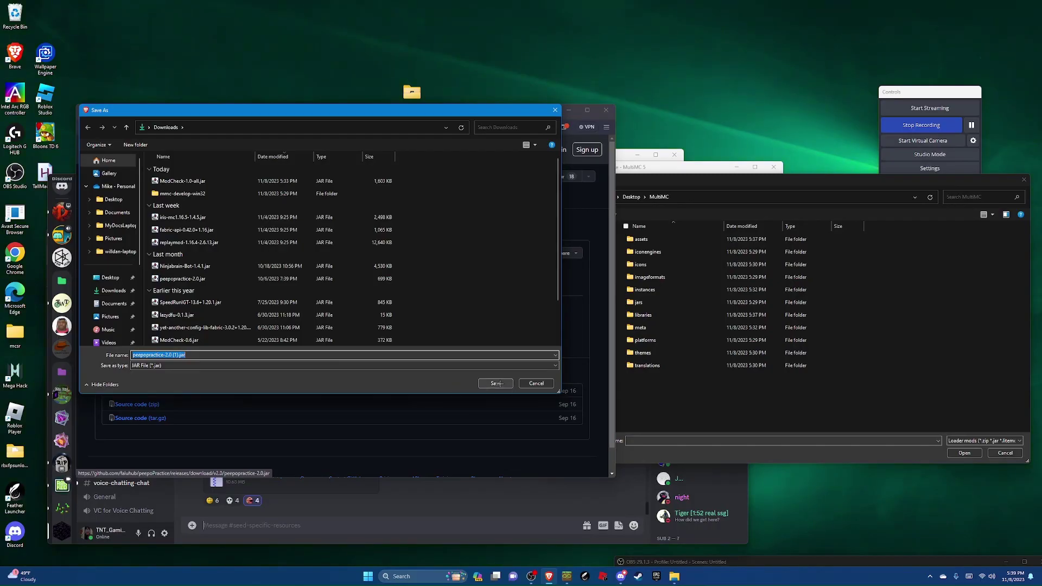
click(495, 383)
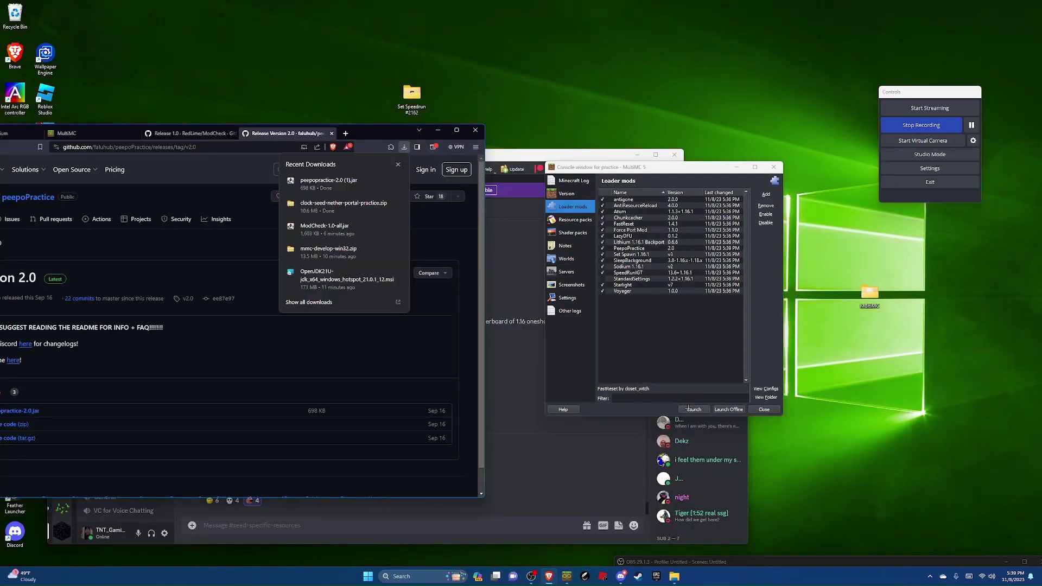
- Launch the practice instance, and in the game options set the music volume to OFF and the FOV to 95
click(690, 409)
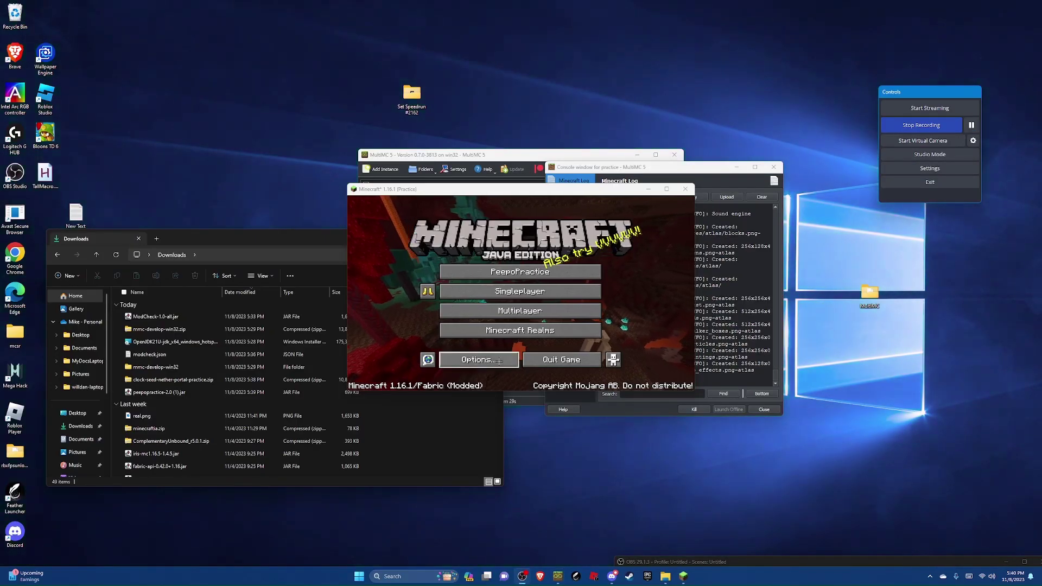
click(478, 359)
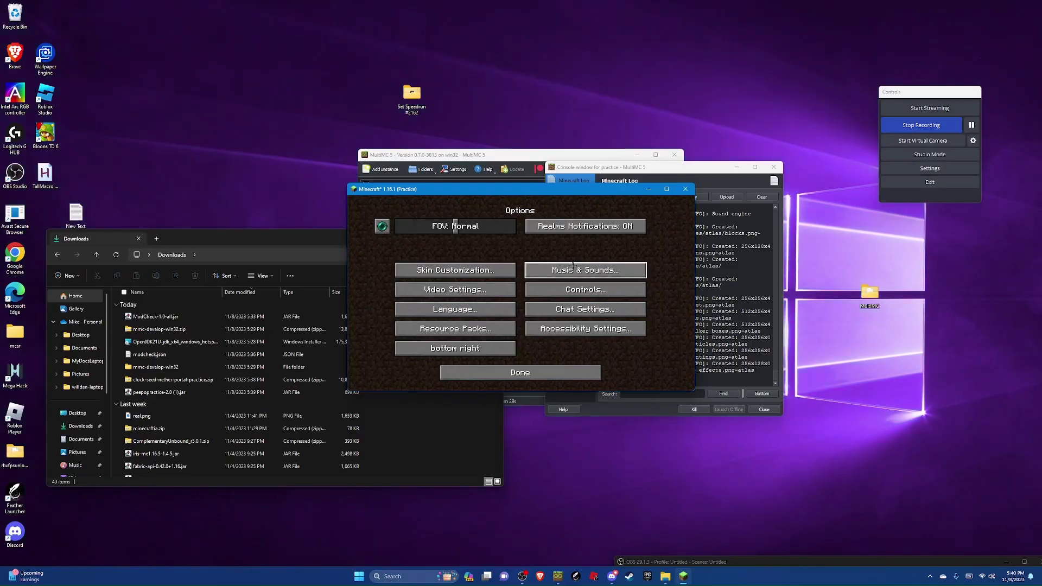
click(586, 270)
drag(510, 246, 398, 246)
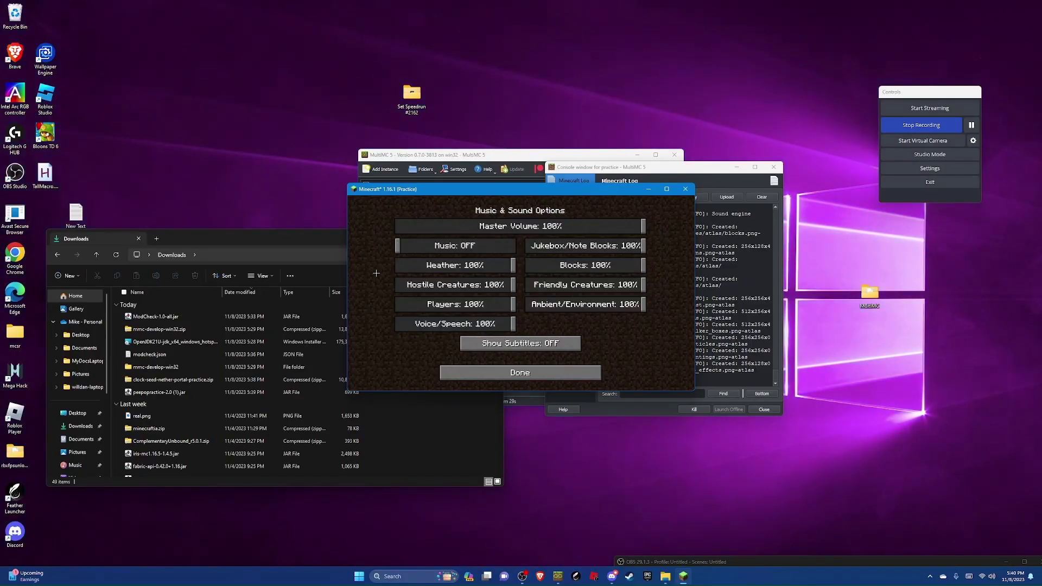
click(520, 372)
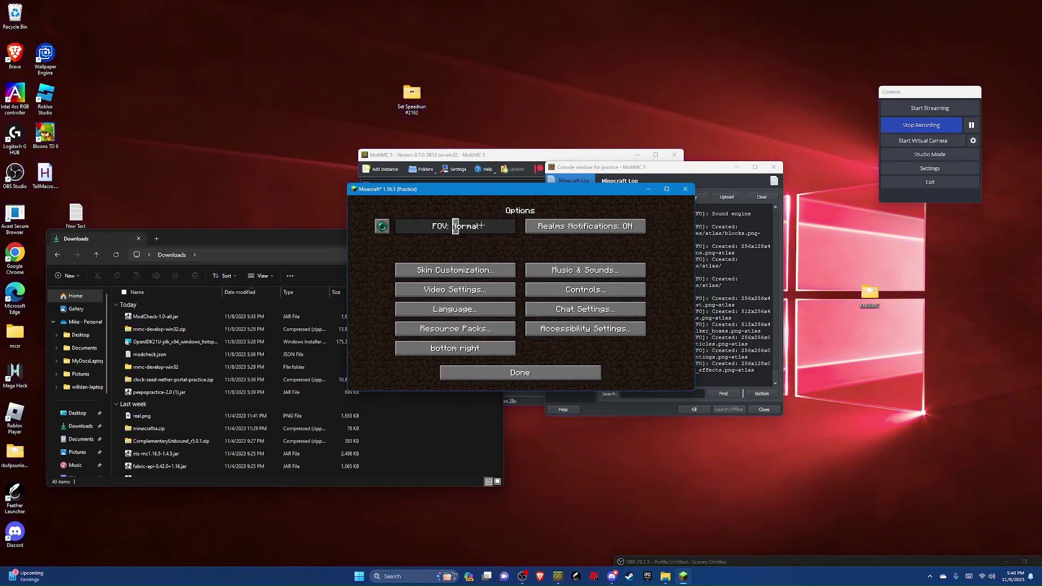
drag(480, 225, 491, 227)
- Turn on Use Global Options in the Speedrun options and accept reloading them
click(382, 226)
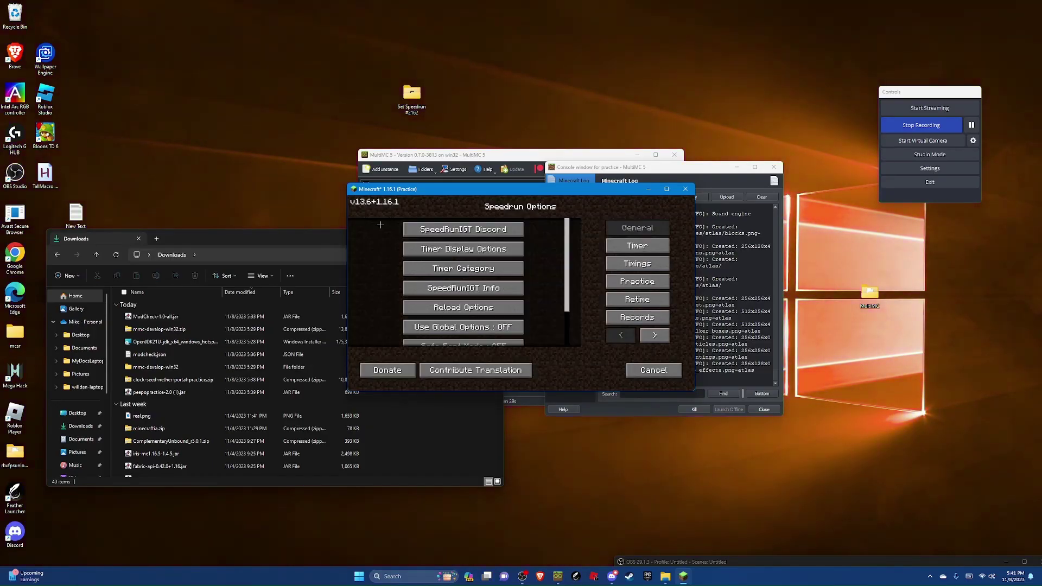
click(901, 177)
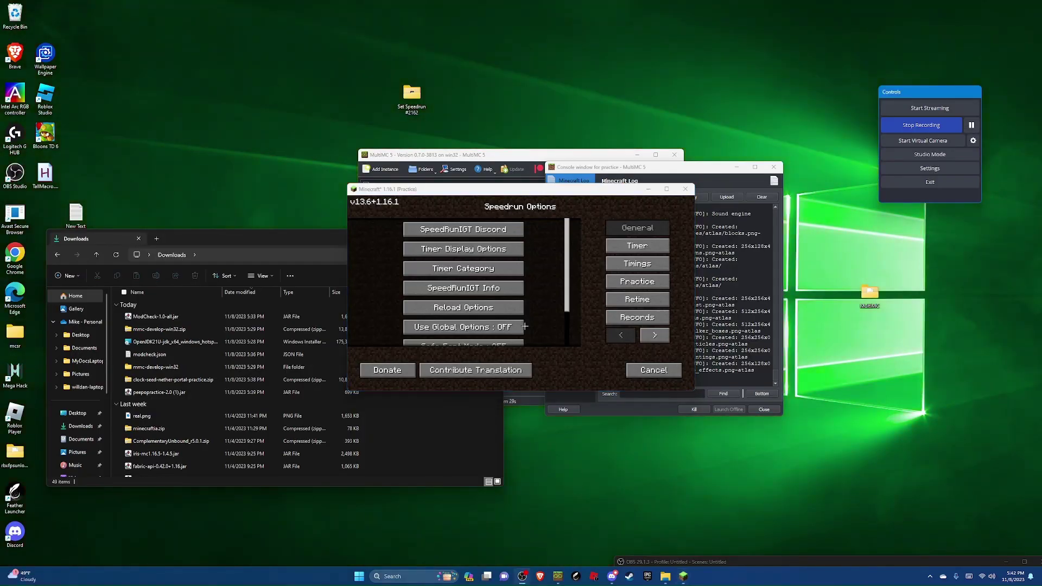
scroll(525, 326, down, 2)
click(497, 277)
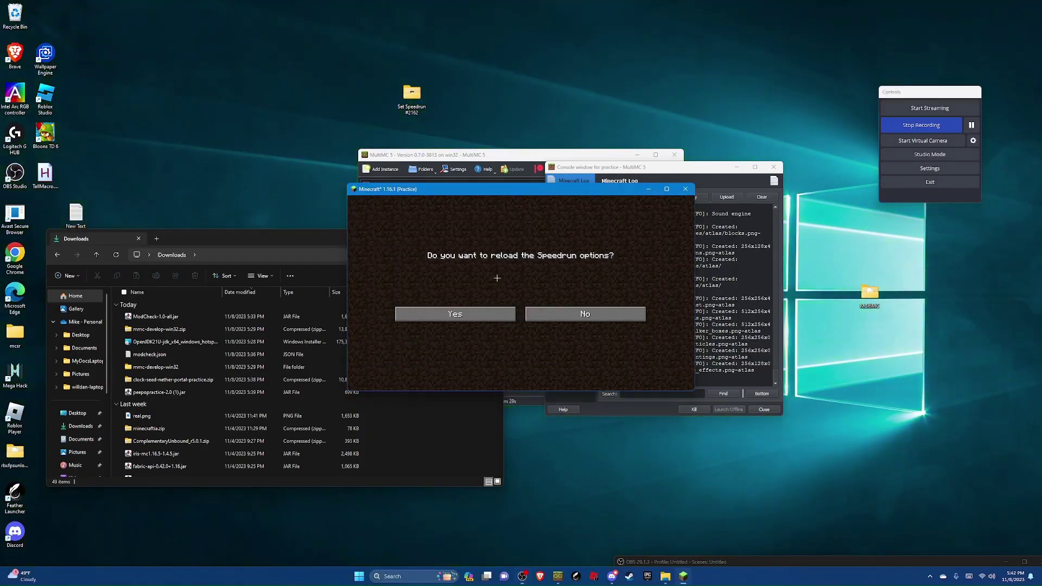
click(485, 311)
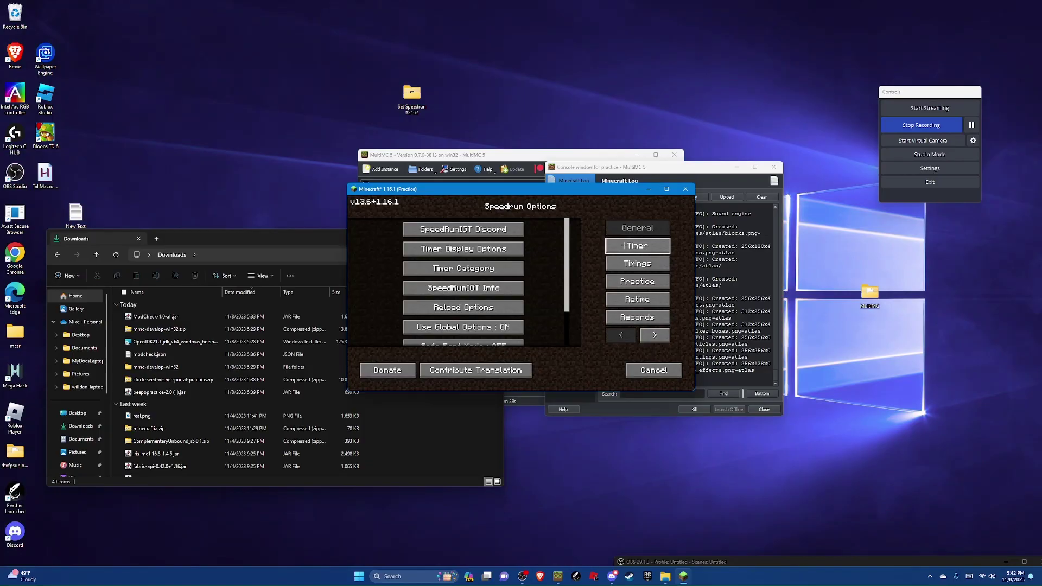
- Set the speedrun timer to start on First Input in the timing options
click(609, 245)
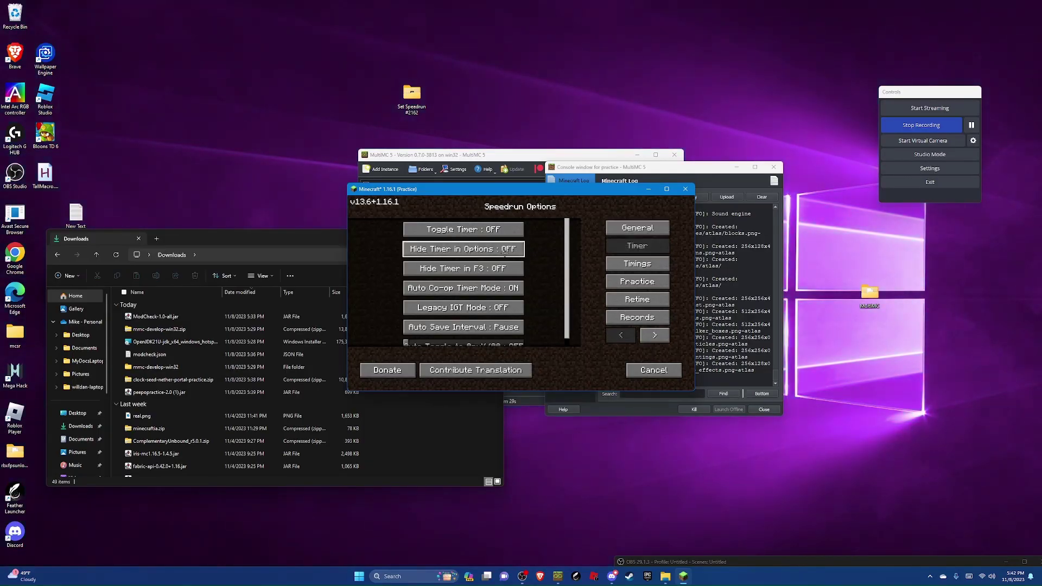
click(629, 267)
click(499, 230)
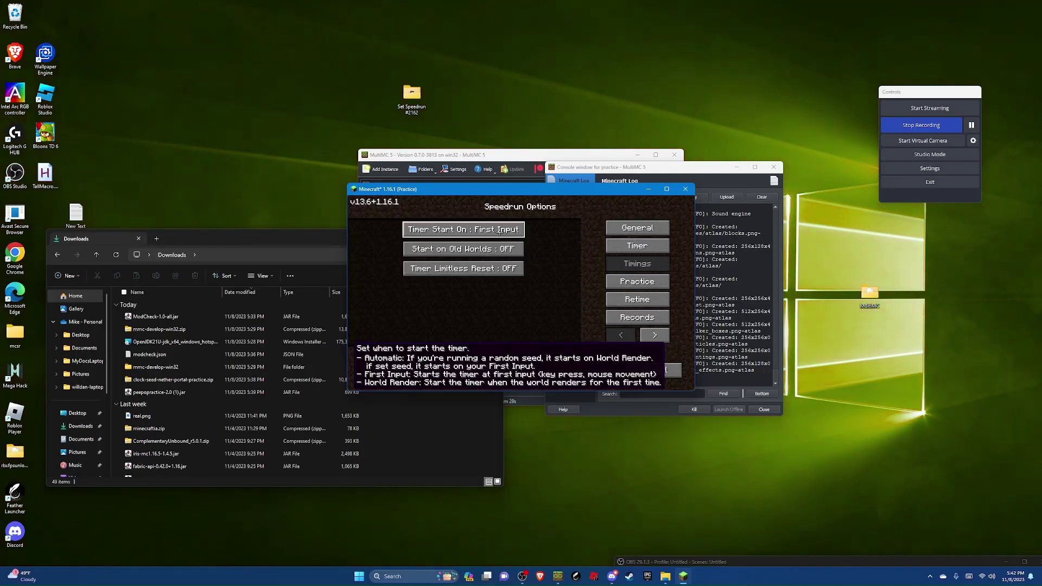
click(499, 231)
click(499, 231)
click(499, 230)
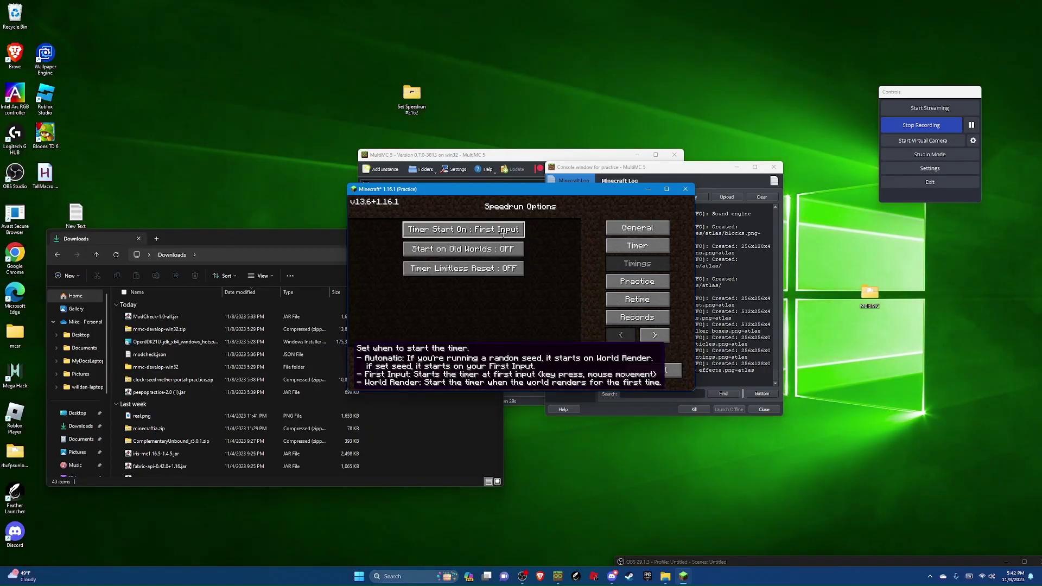
- Turn off Auto Retime for SRC and leave the Speedrun options
click(637, 298)
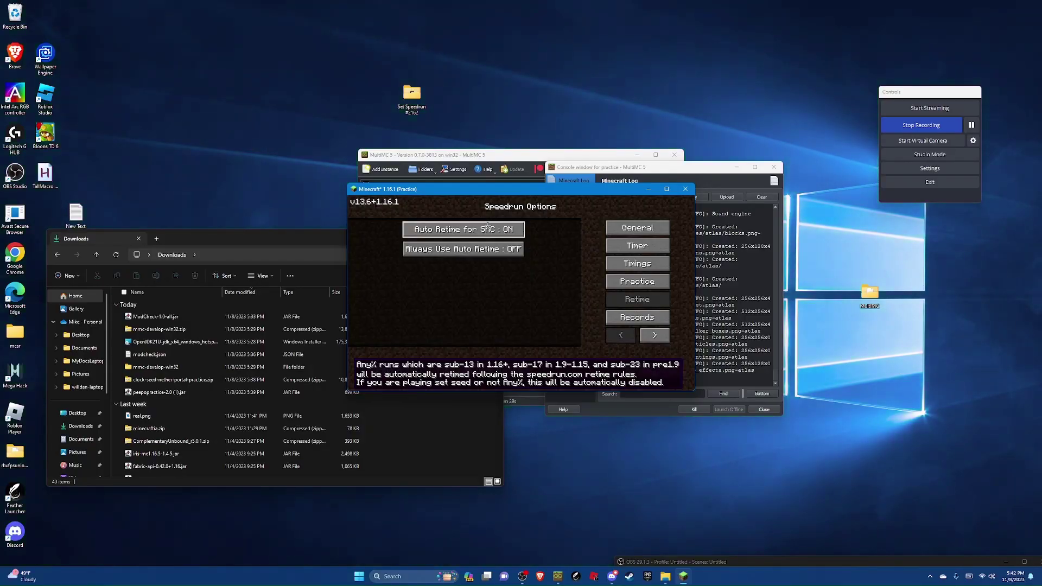
click(488, 229)
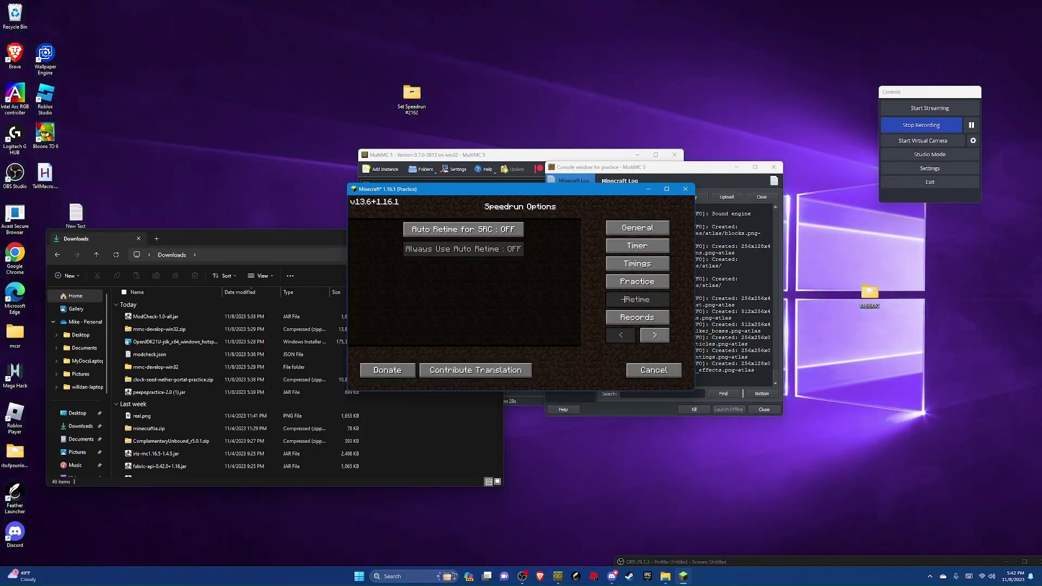
click(655, 334)
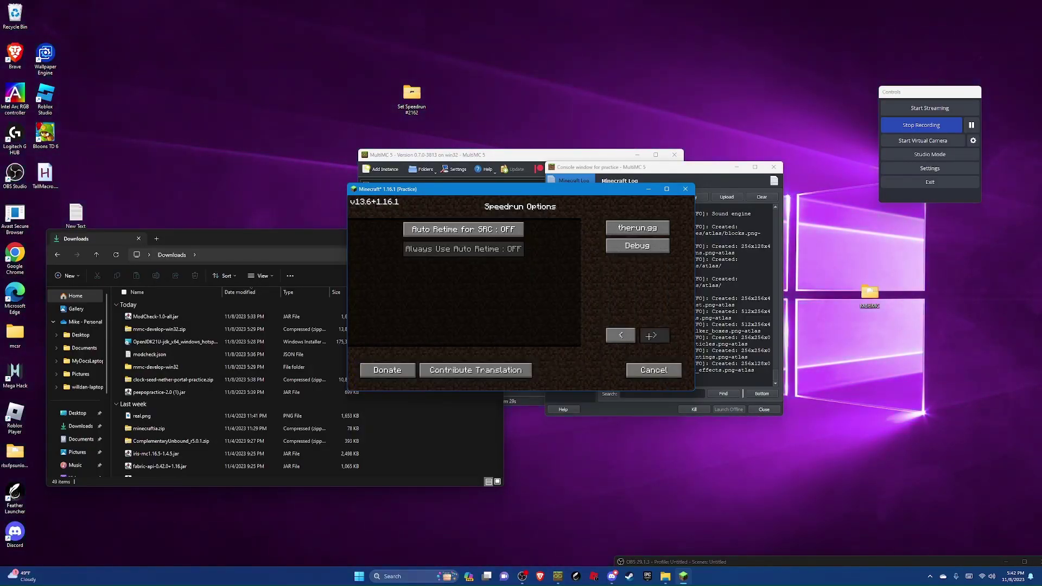
click(657, 370)
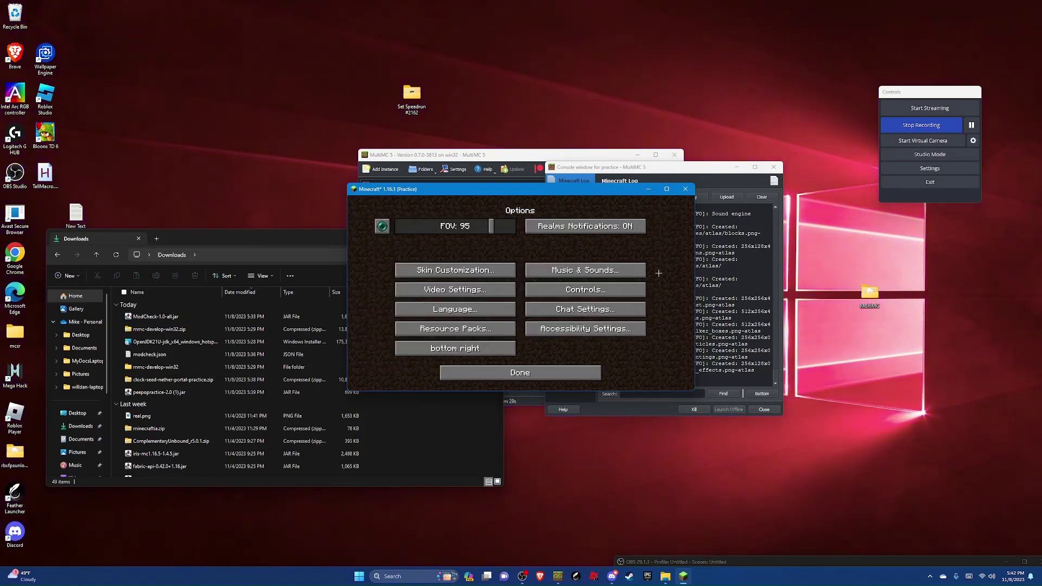
- Set the view distance to 8 chunks and the brightness to 500% in the video settings
click(493, 290)
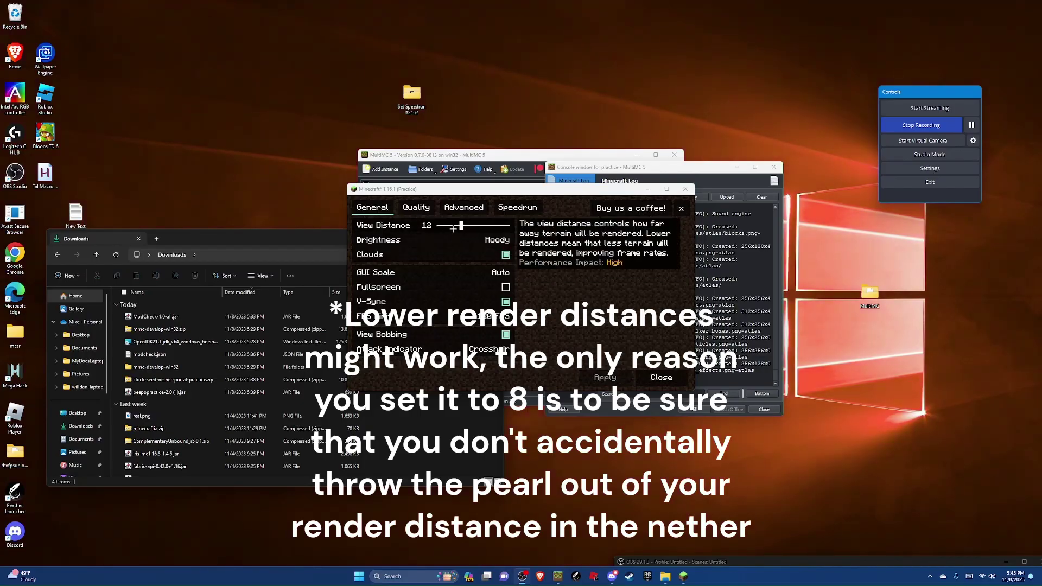
click(451, 227)
drag(481, 241, 549, 241)
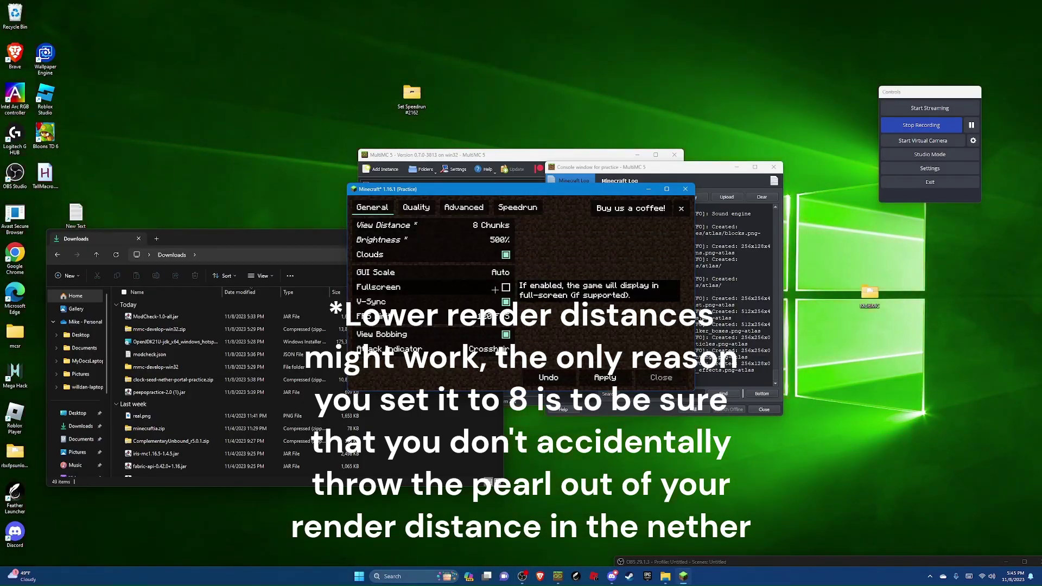
- Turn off V-Sync and View Bobbing, and set the FPS limit to 165
click(506, 302)
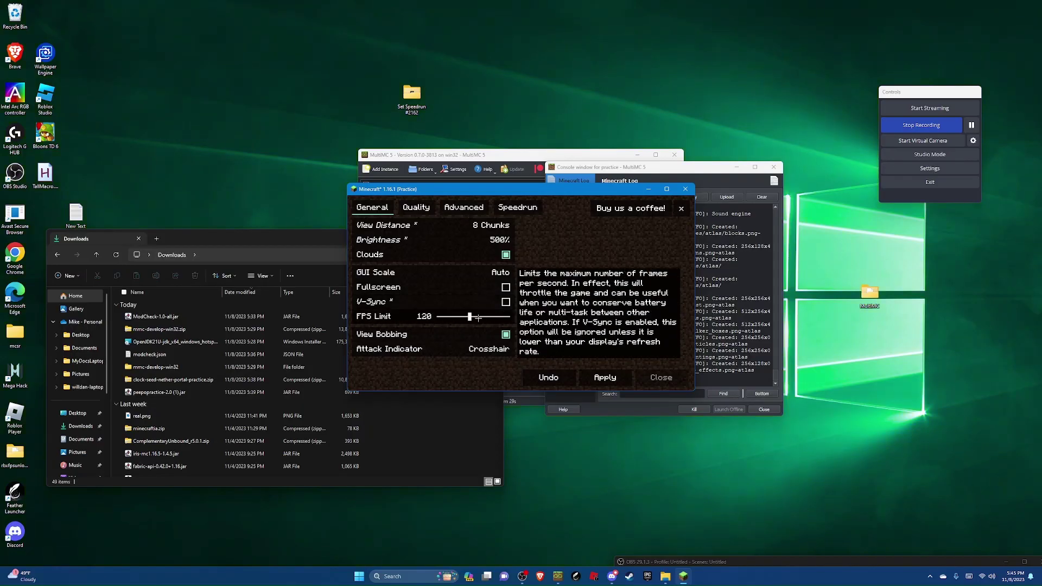
click(488, 317)
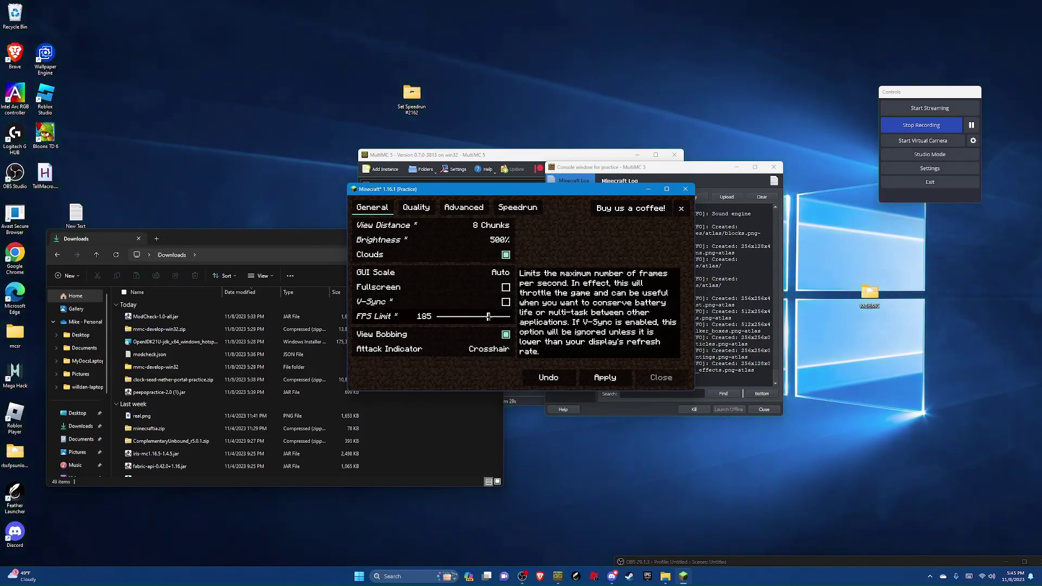
drag(488, 317, 482, 317)
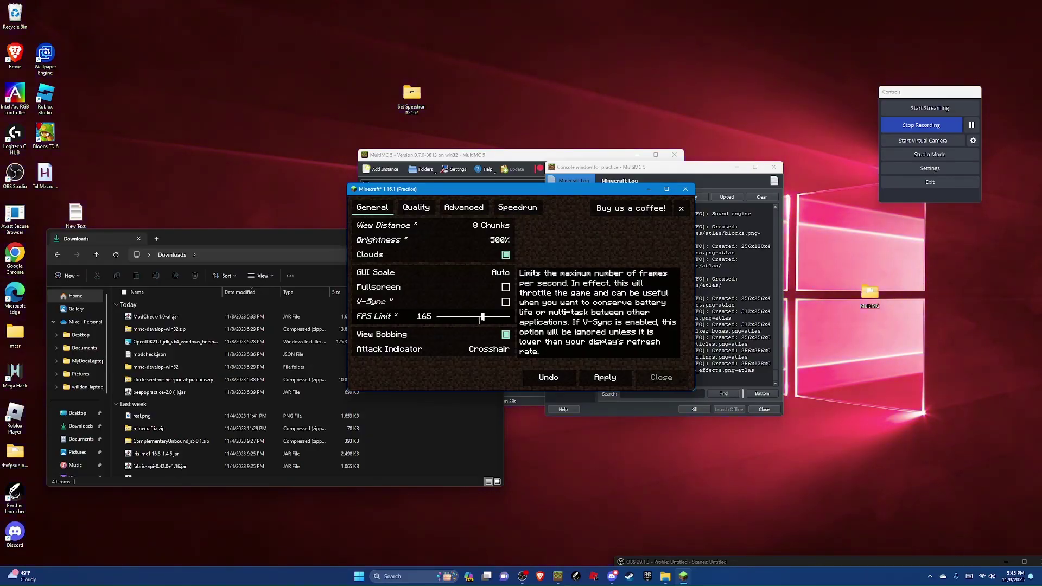
click(498, 331)
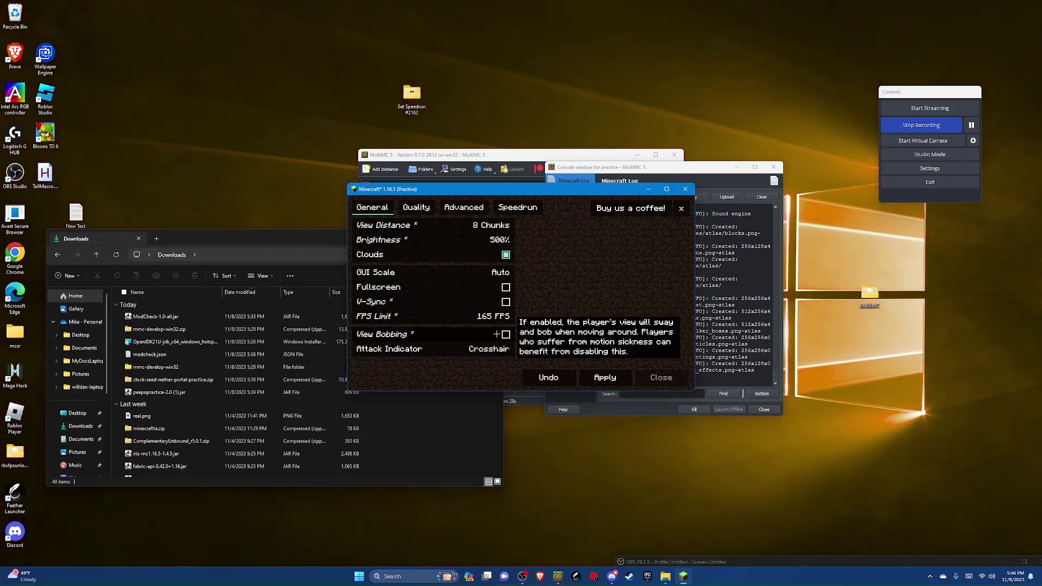
- Set the entity distance to 500% and disable the vignette in the quality settings
click(416, 207)
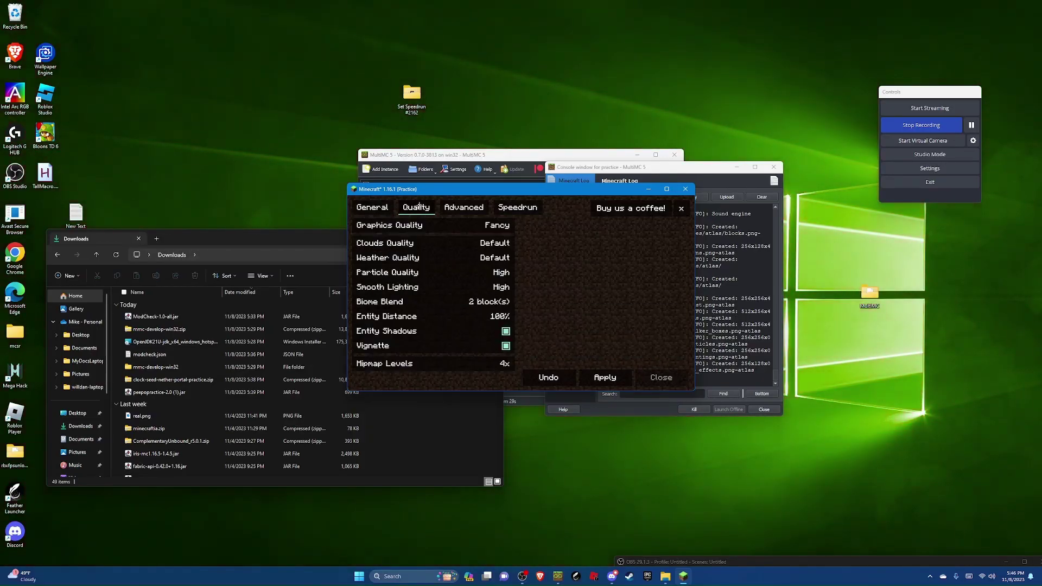
drag(502, 316, 530, 315)
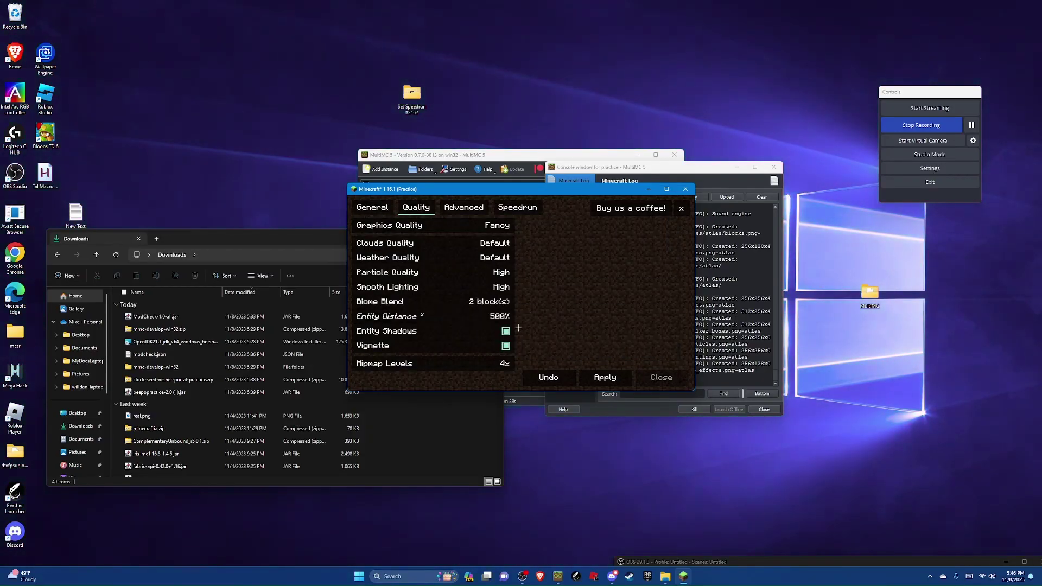
click(504, 344)
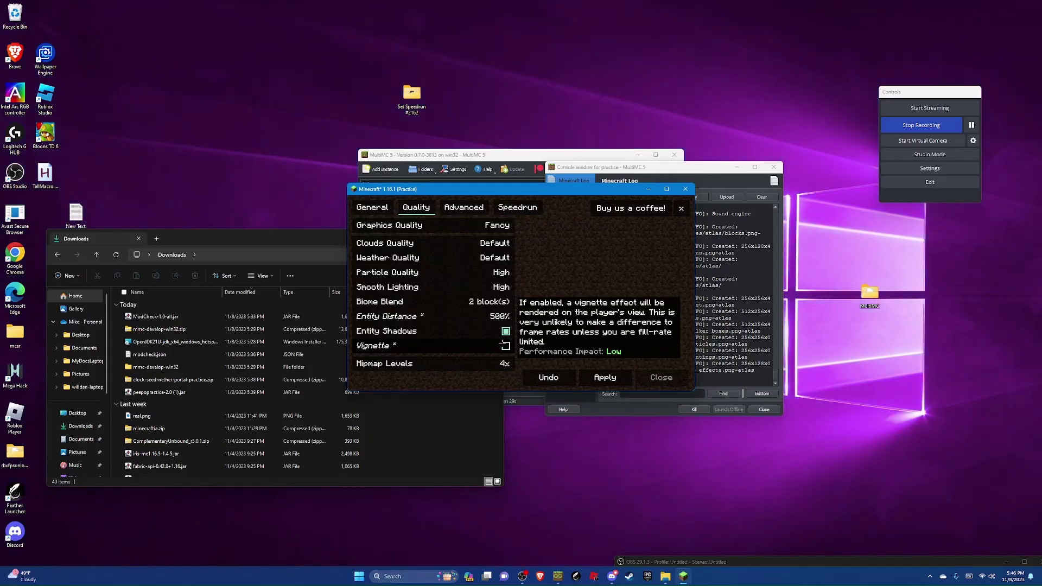
- Apply the changed video settings and return to the game options
click(372, 207)
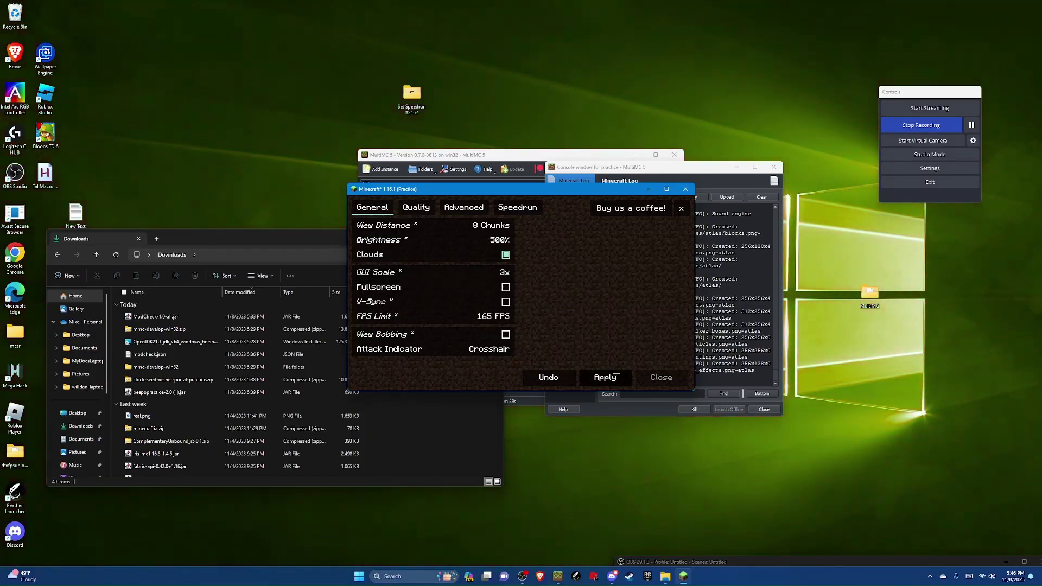
click(616, 375)
click(643, 375)
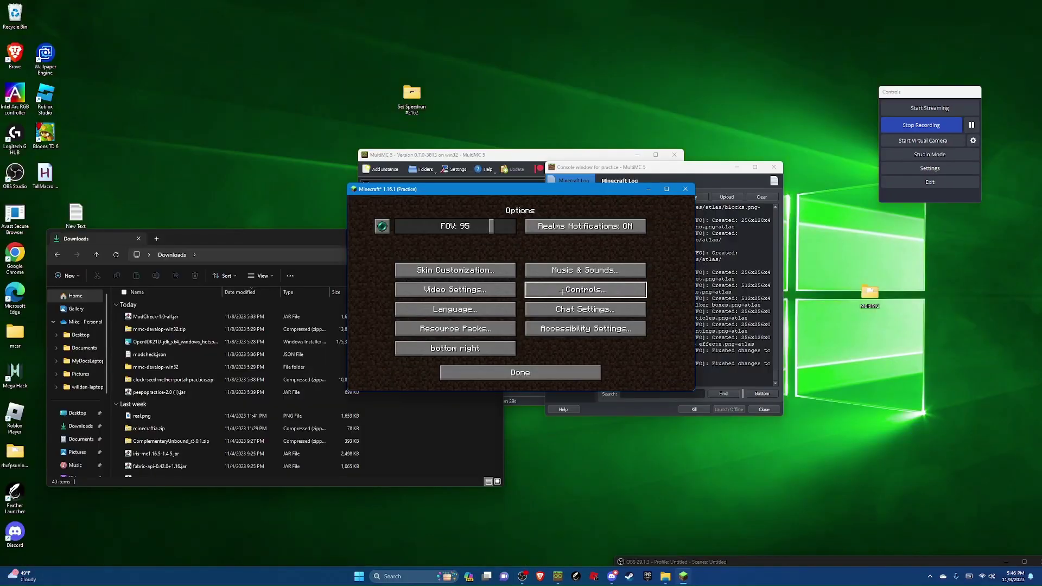
- Set the mouse sensitivity to 50% in the mouse settings
click(562, 292)
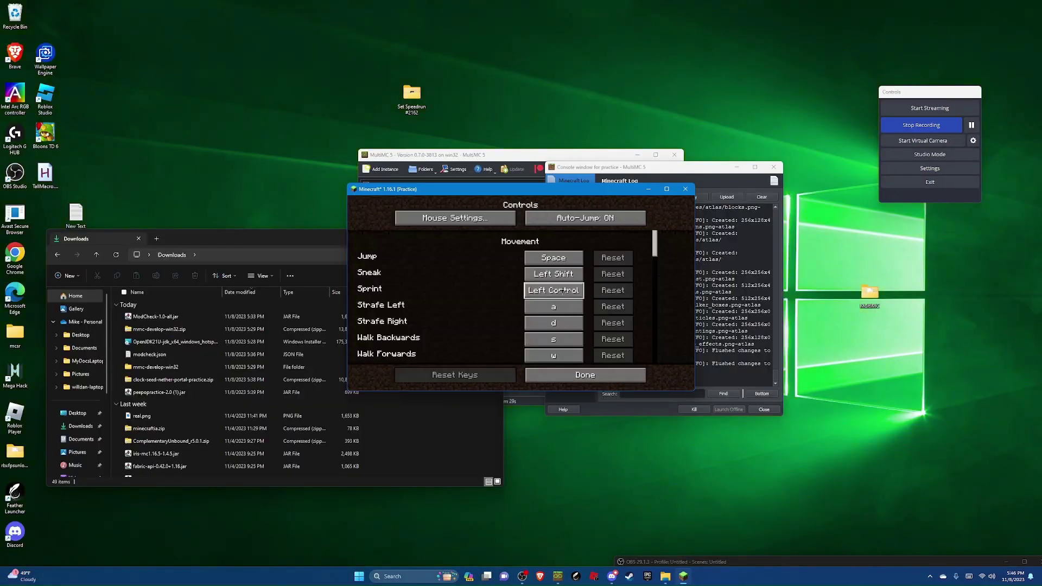
click(461, 216)
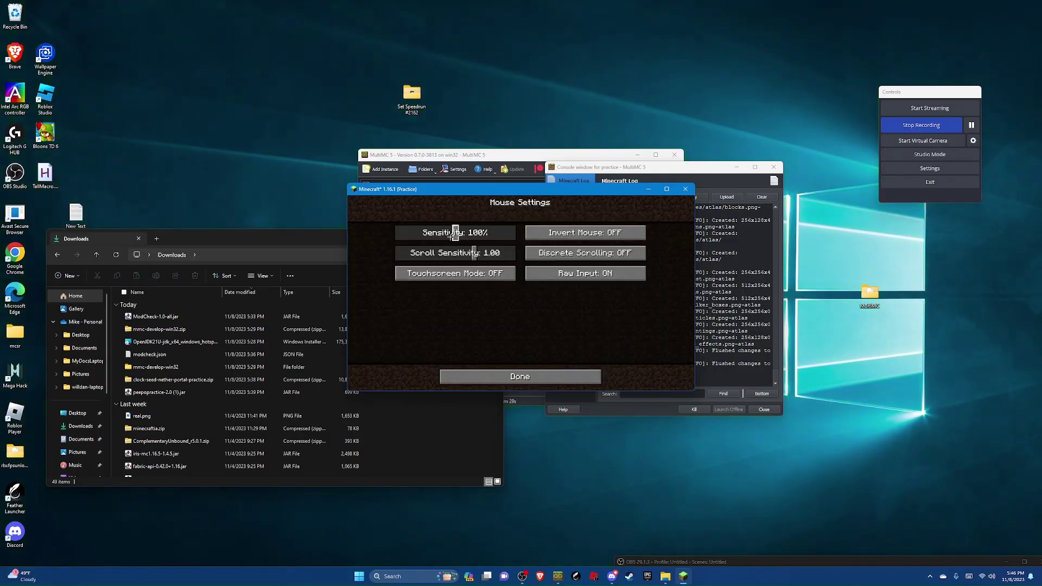
click(426, 235)
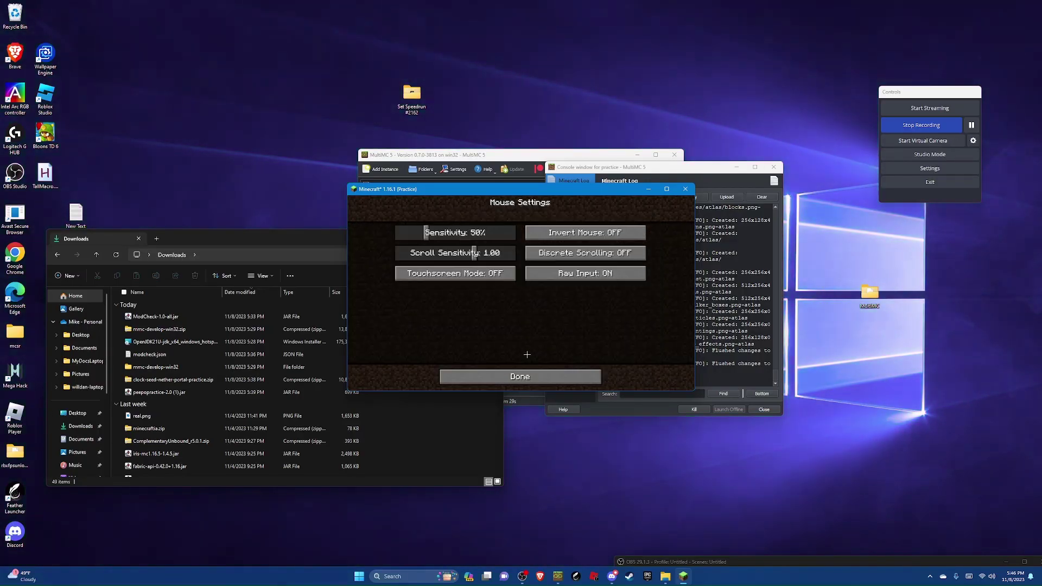
click(530, 375)
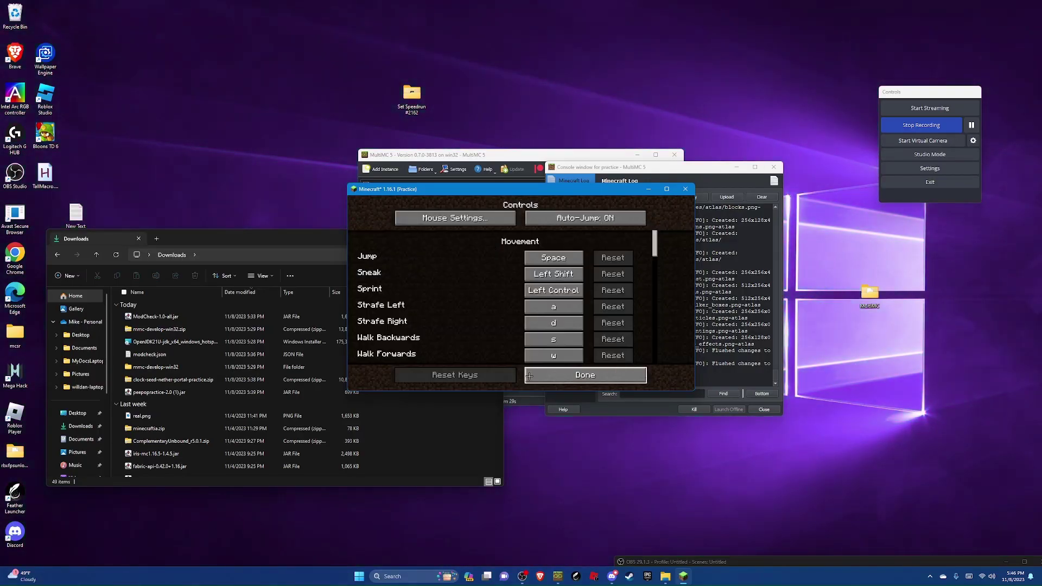
- Turn off Auto-Jump and bind Sprint to R in the controls
click(590, 219)
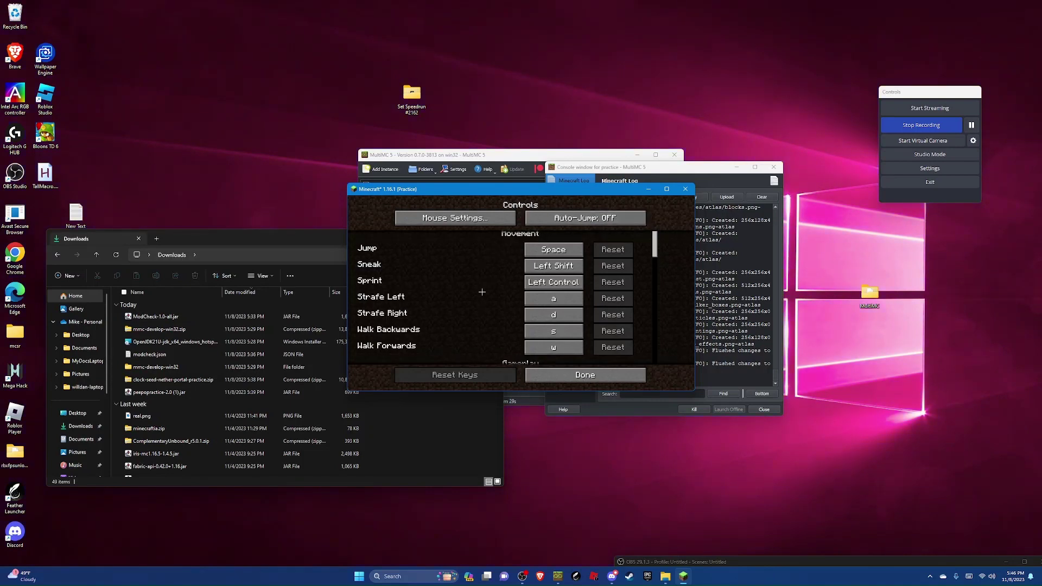
click(551, 285)
key(r)
- Bind Hotbar Slots 6, 7, 8 and 9 to Z, X, C and V
scroll(516, 308, down, 20)
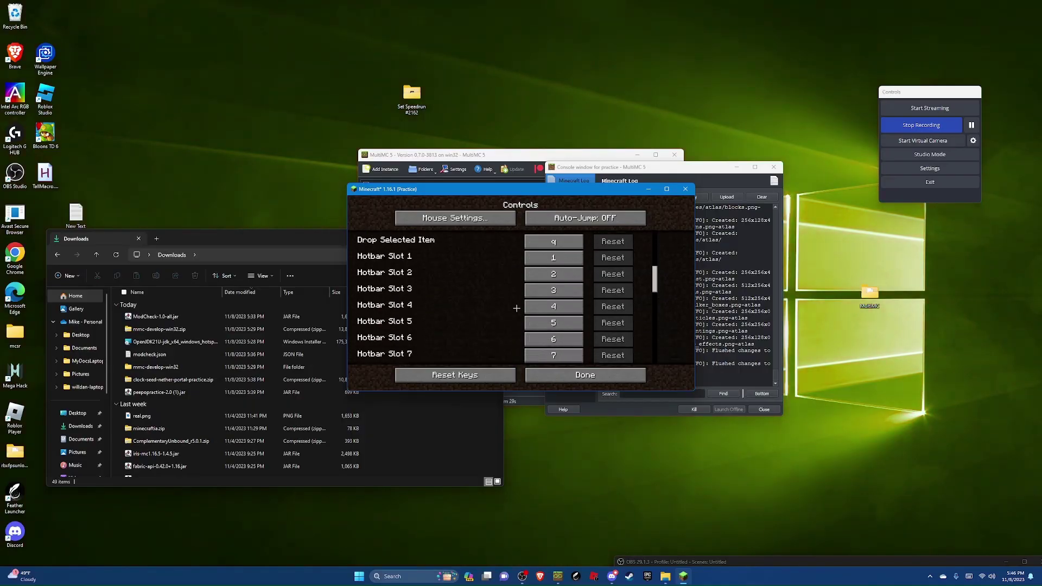
scroll(516, 308, down, 2)
scroll(516, 308, up, 3)
scroll(545, 276, down, 3)
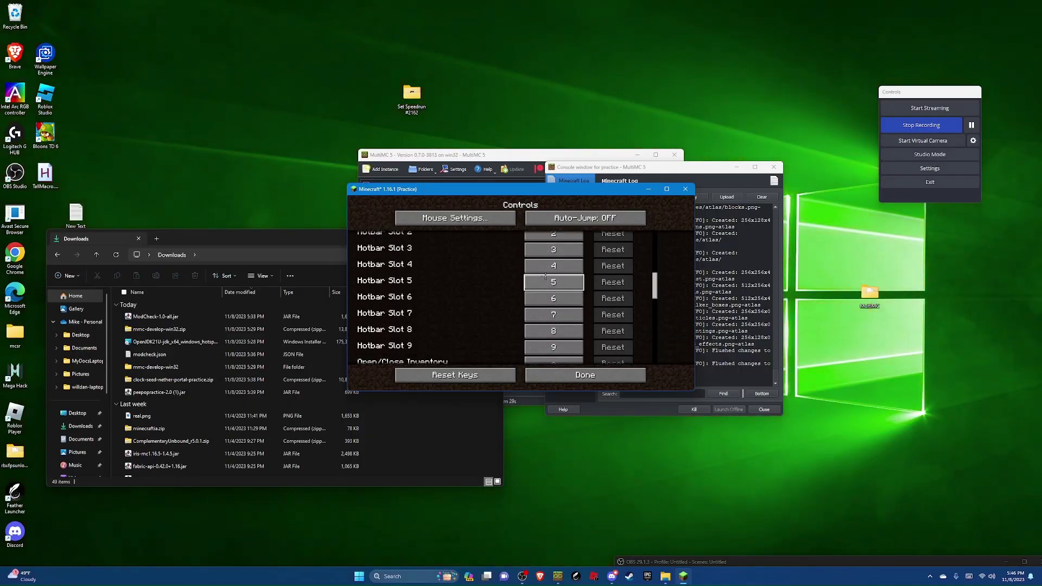
scroll(545, 275, down, 3)
click(560, 273)
key(z)
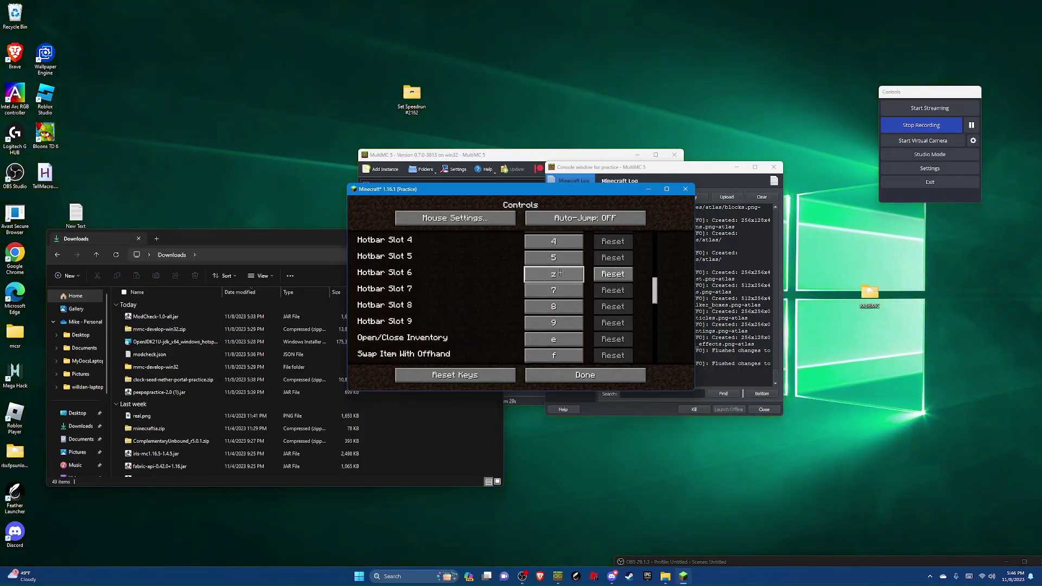
click(556, 290)
key(x)
click(548, 306)
key(c)
click(540, 324)
key(v)
- Unbind the Load Hotbar Activator and Save Hotbar Activator controls
scroll(540, 324, down, 9)
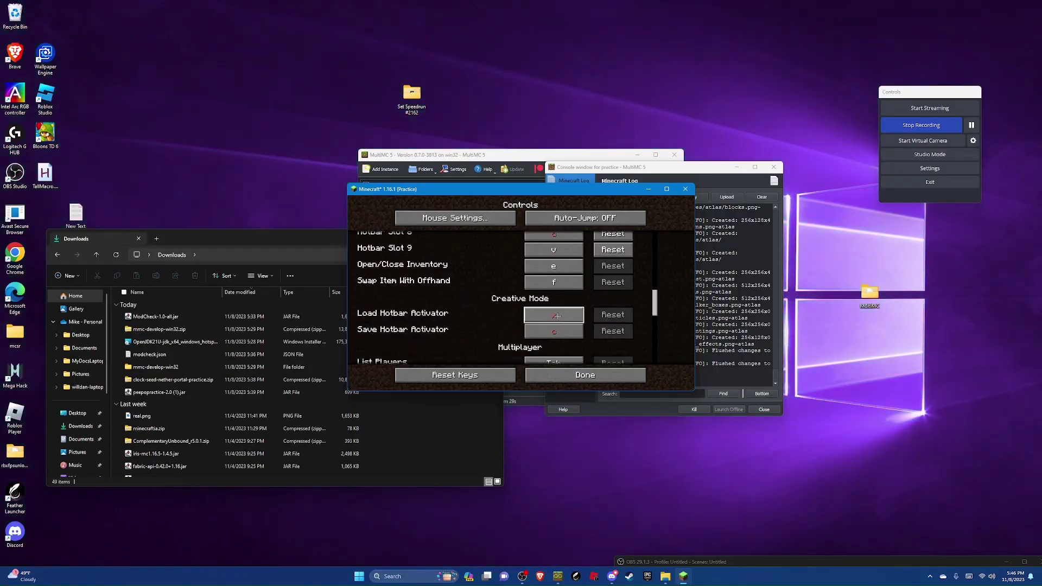
click(557, 316)
key(Escape)
click(553, 331)
key(Escape)
- Bind Toggle Perspective to Left Alt, unbind Toggle Fullscreen, and leave the controls
scroll(521, 326, down, 20)
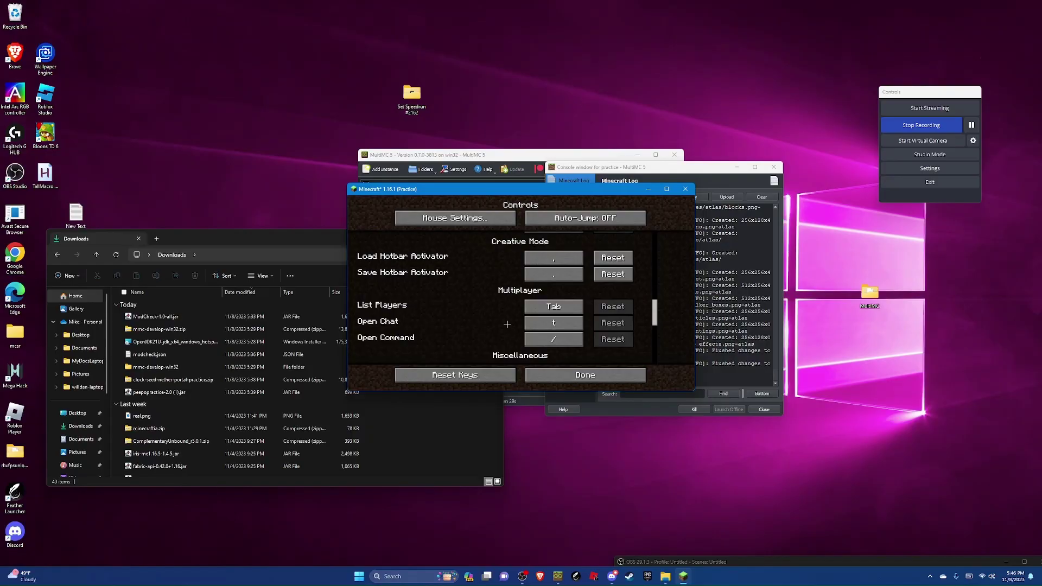
scroll(507, 324, down, 3)
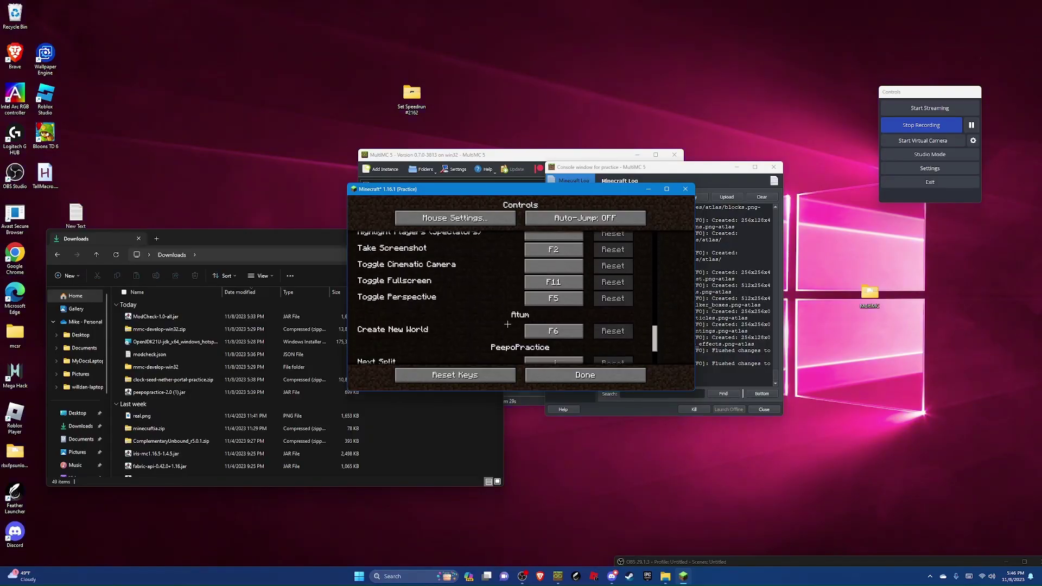
click(549, 304)
key(alt)
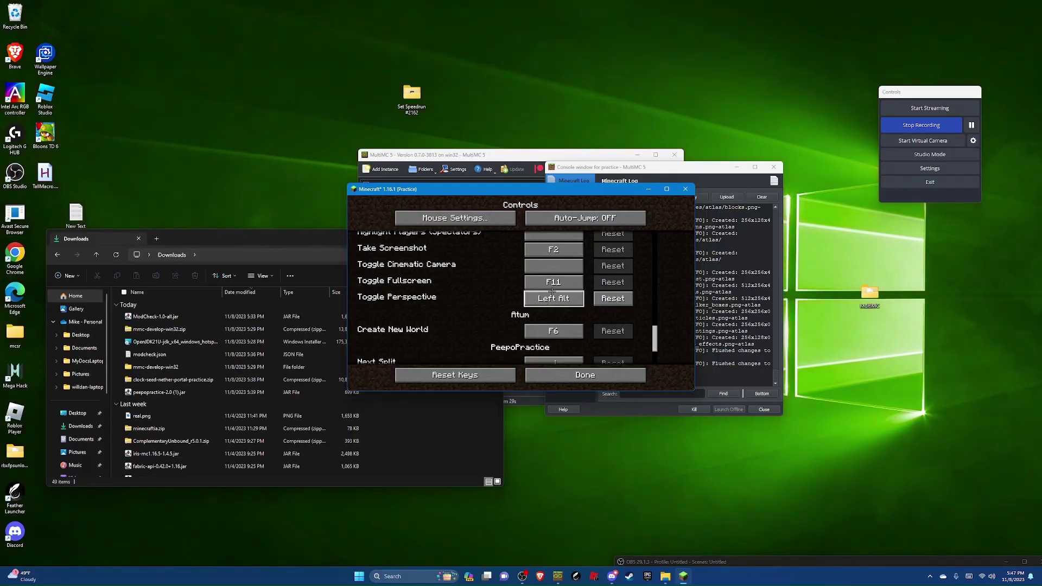
click(552, 284)
key(Escape)
scroll(551, 299, down, 5)
click(585, 375)
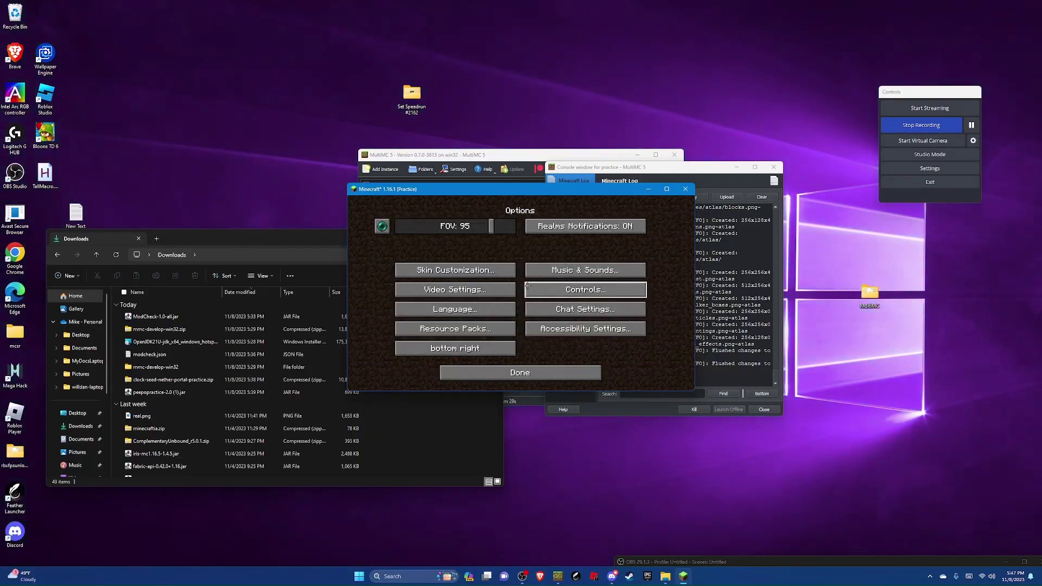
- Set the chat text size to 50% in the chat settings
click(531, 307)
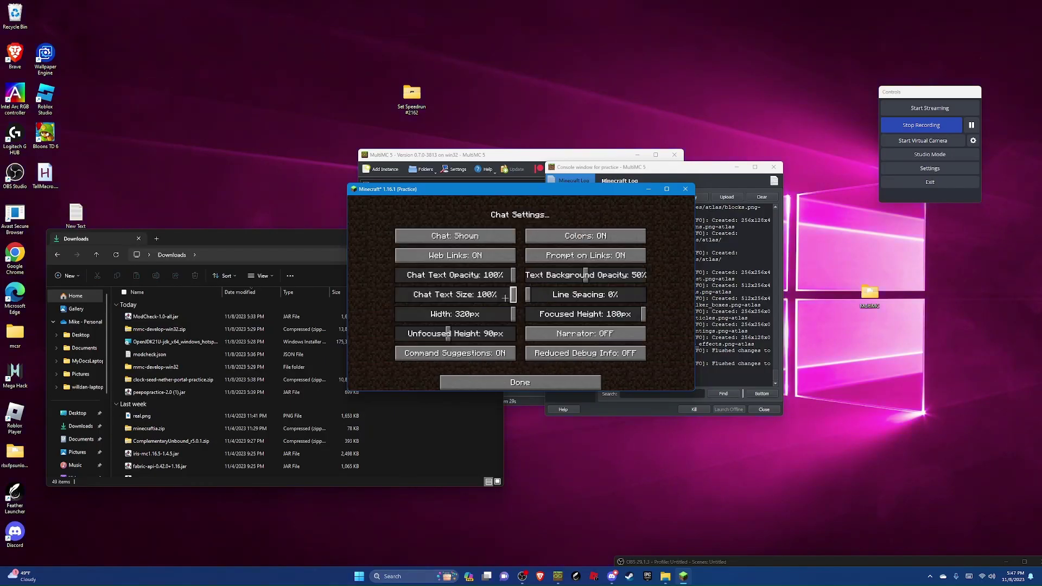
click(454, 296)
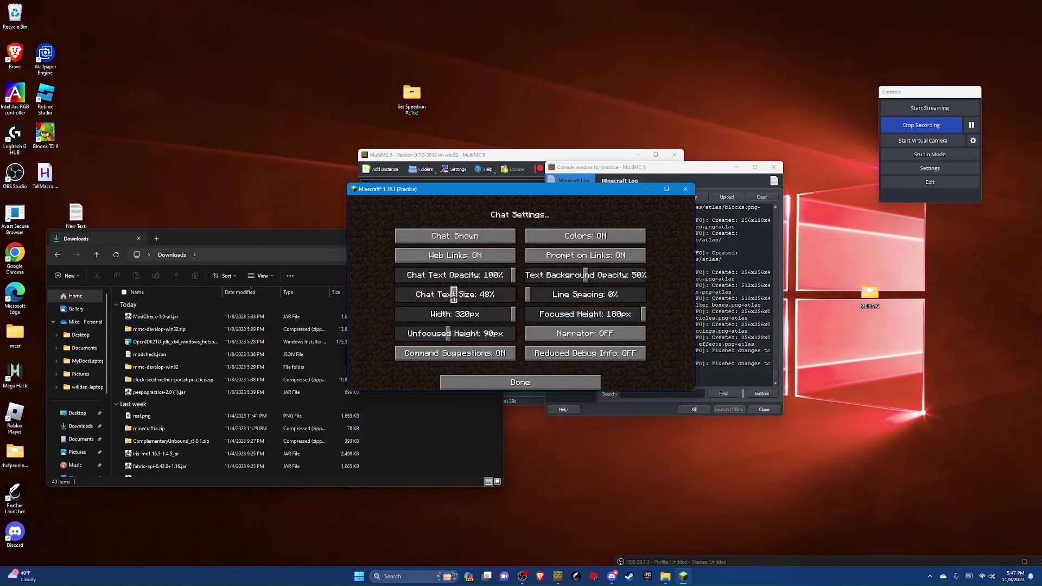
drag(453, 296, 456, 295)
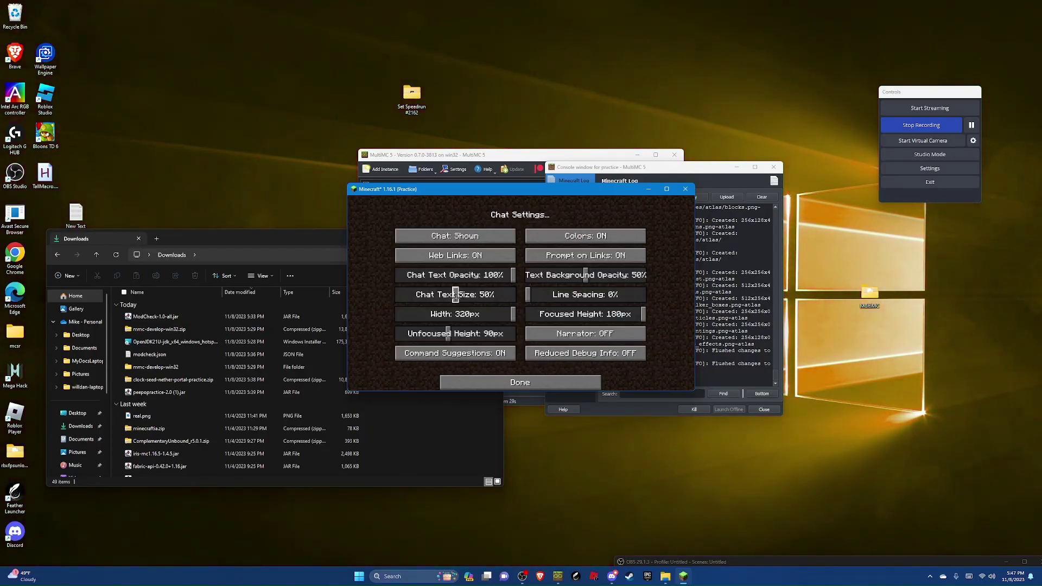
click(506, 380)
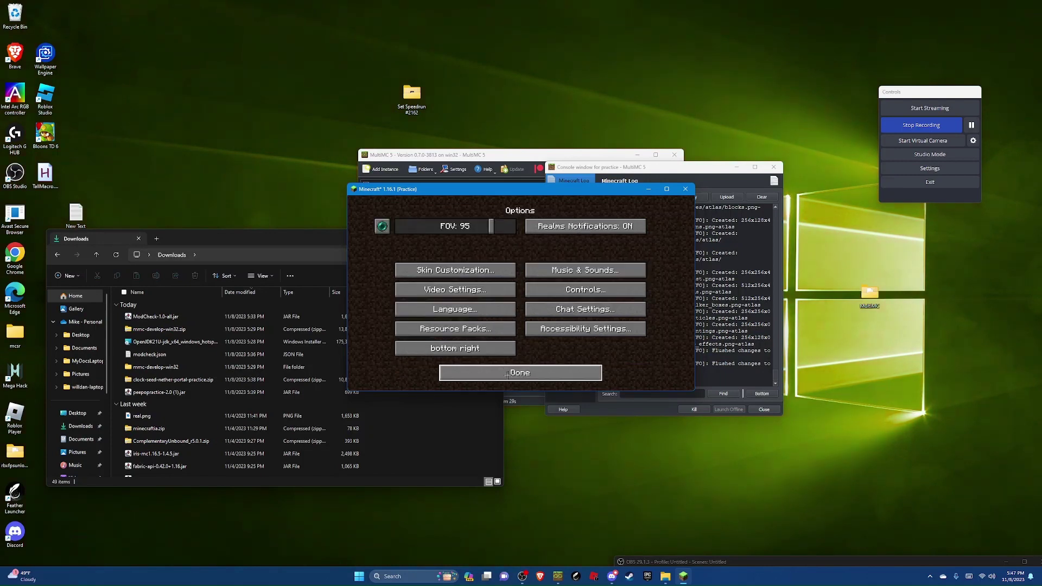
- Look through the available game languages and return to the options with the language left at English (US)
click(492, 316)
scroll(543, 278, down, 2)
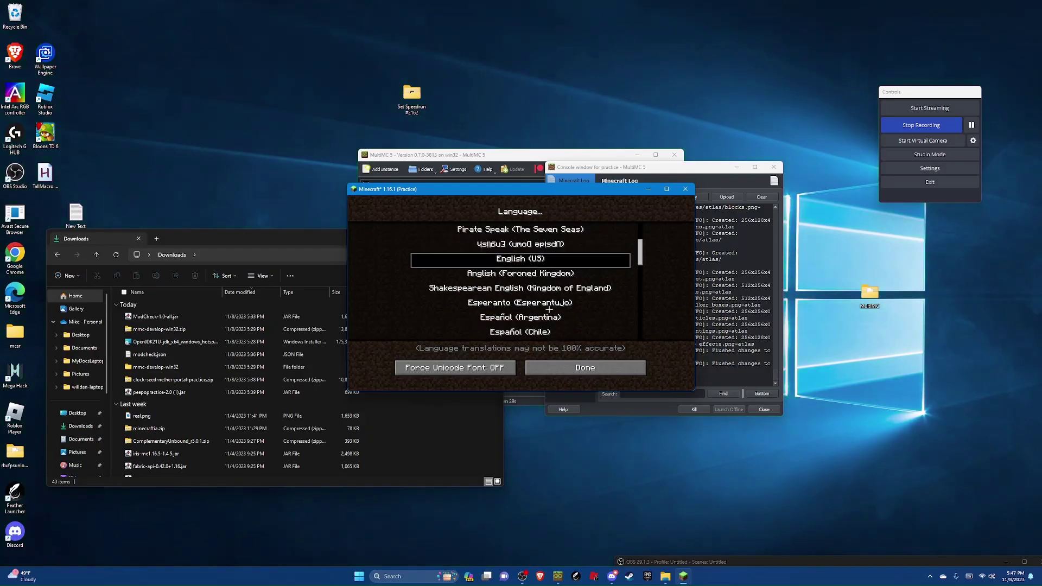
scroll(545, 294, up, 15)
scroll(549, 310, up, 1)
scroll(549, 310, down, 15)
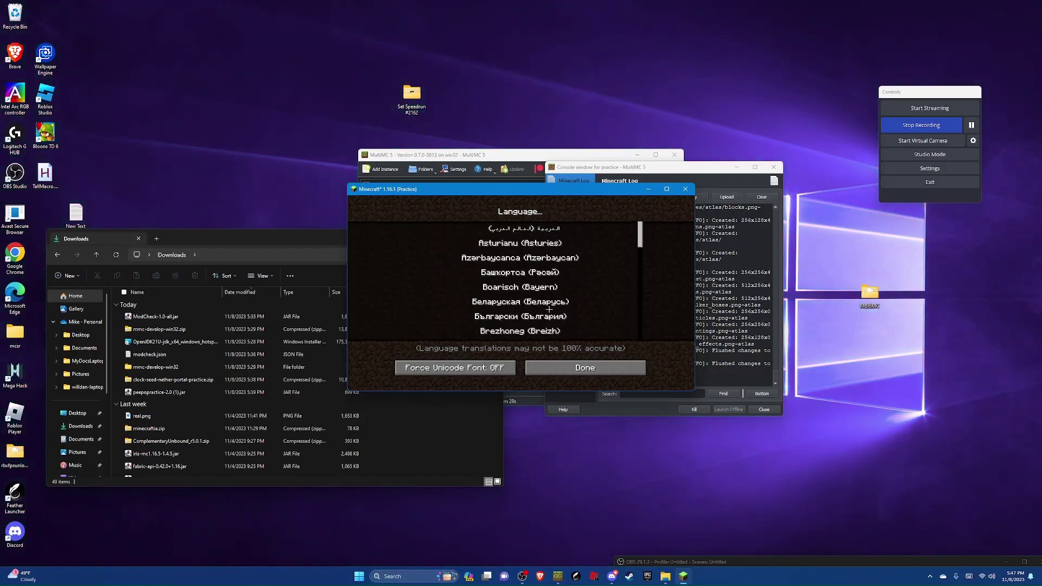
scroll(550, 310, down, 3)
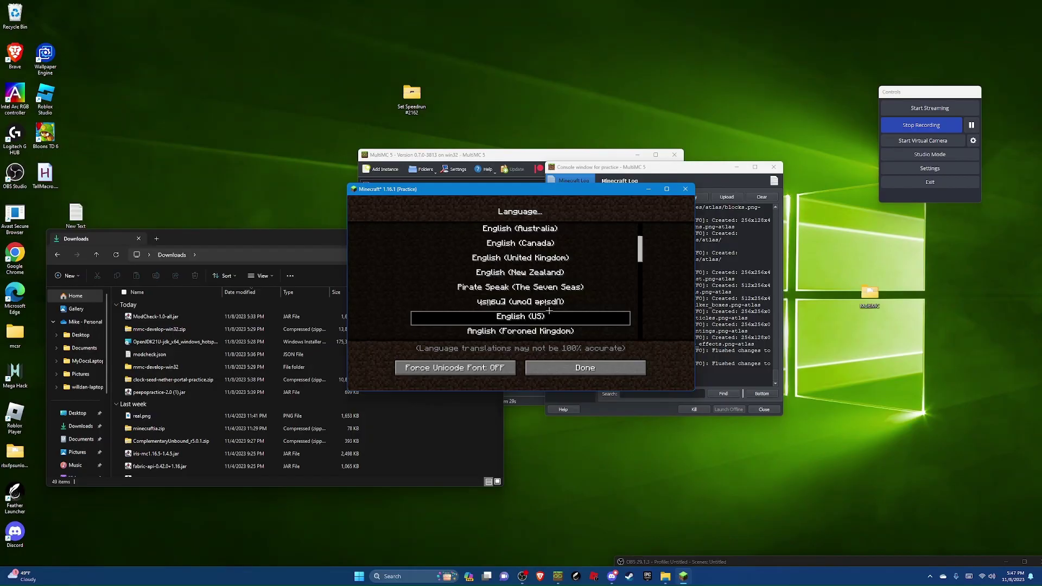
click(585, 374)
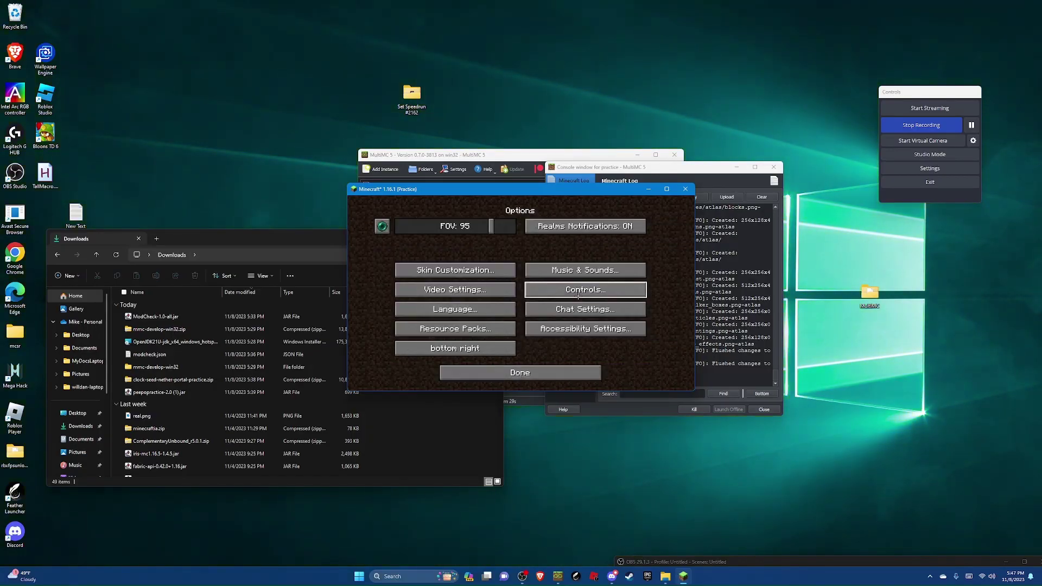
- Change the position option from bottom right to center and leave the game options
click(478, 347)
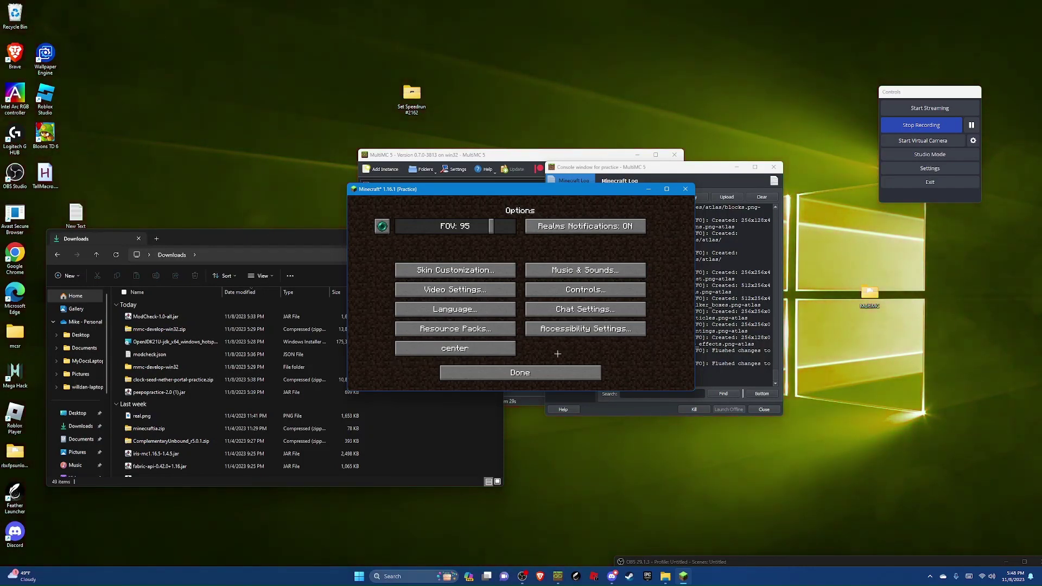
click(520, 373)
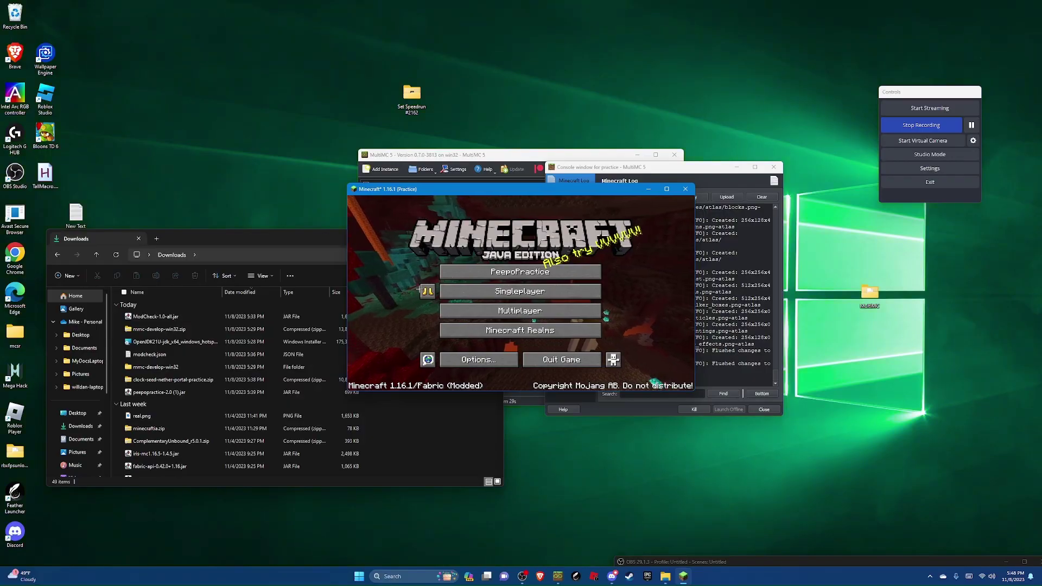
click(426, 291)
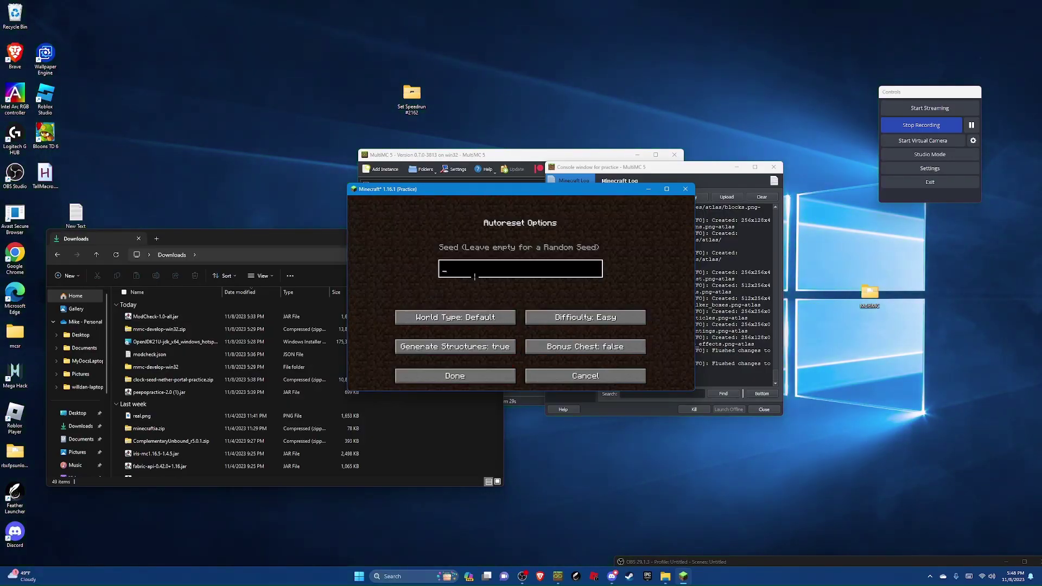
key(ctrl+v)
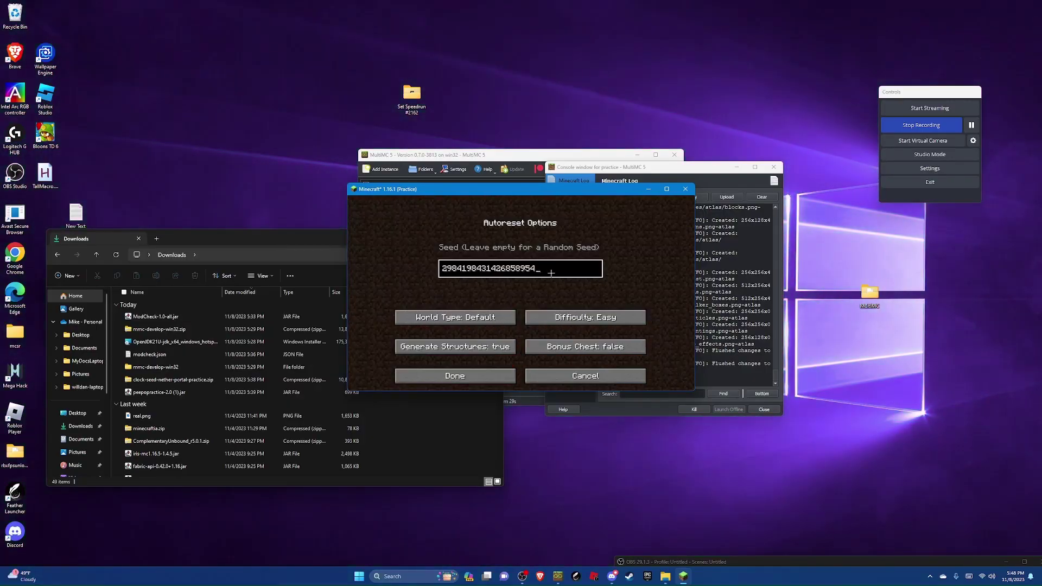
click(535, 298)
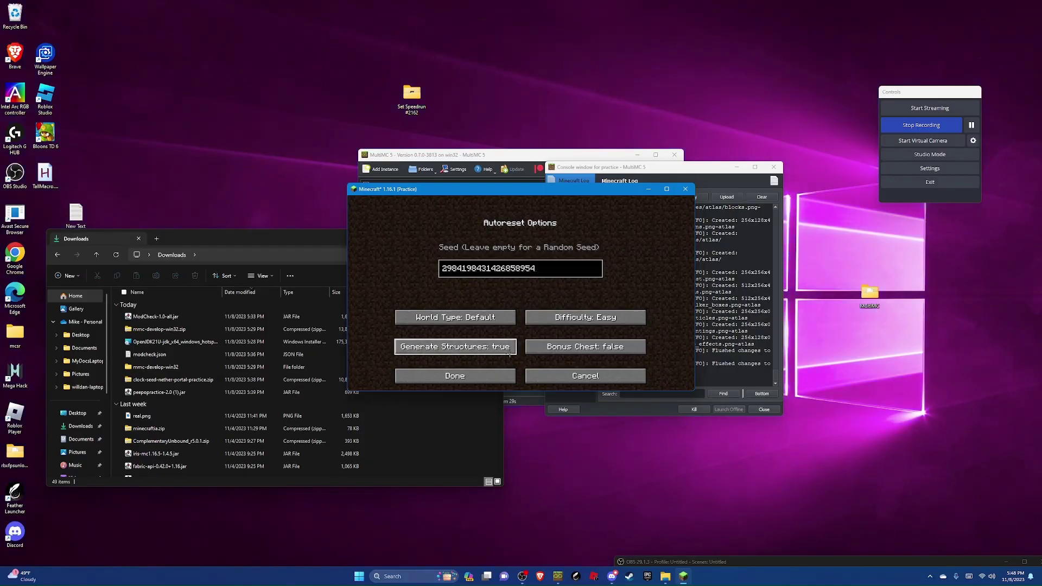
click(497, 373)
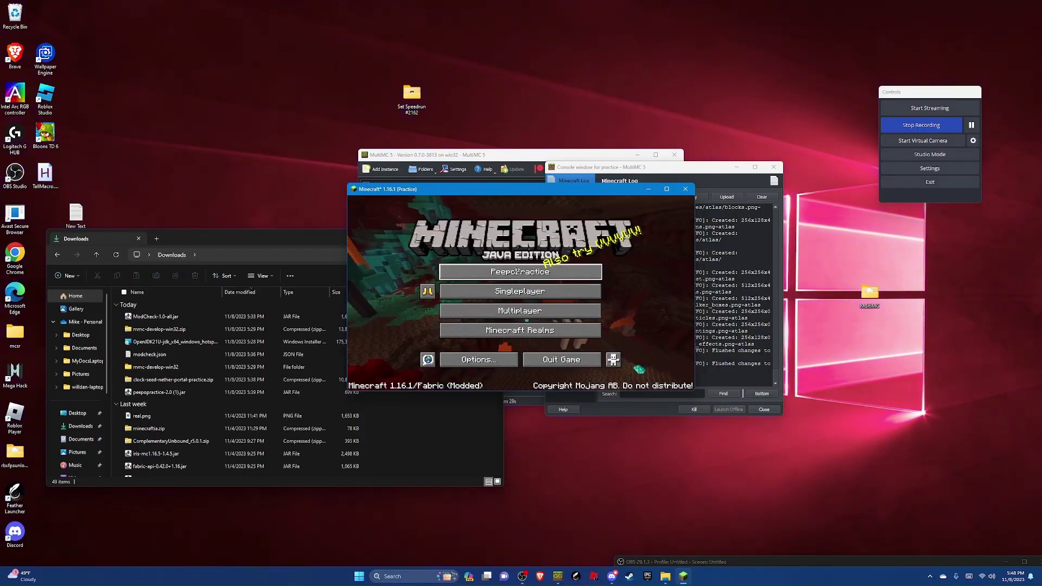
- Open the inventory configuration for the End Split in PeepoPractice
click(519, 270)
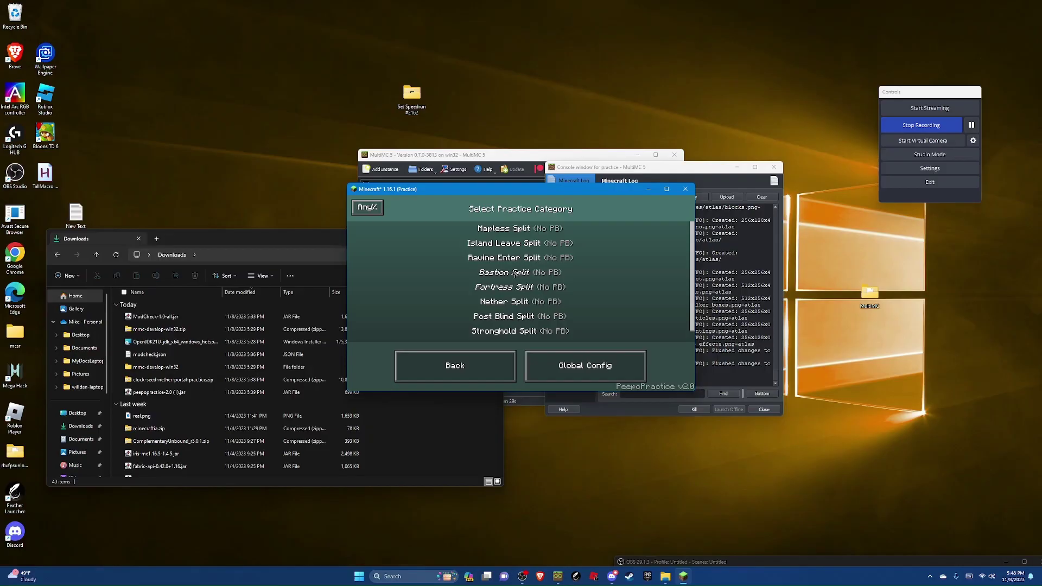
click(509, 331)
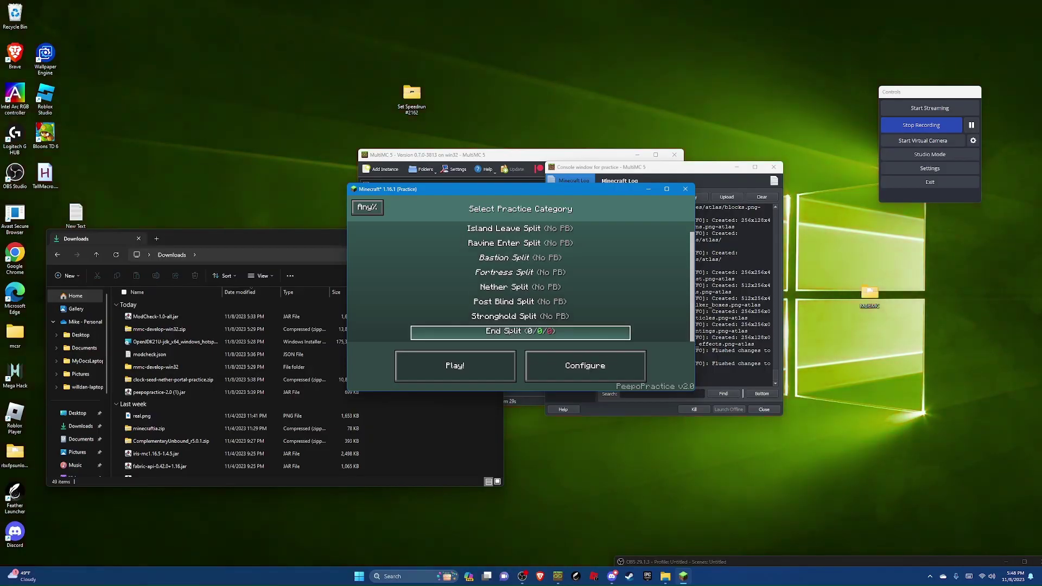
click(606, 366)
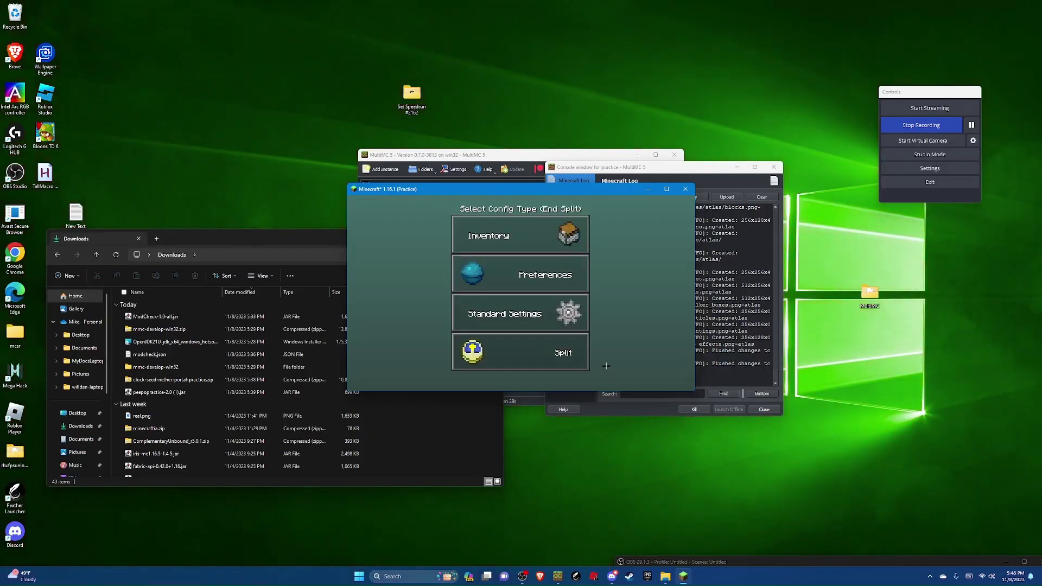
click(525, 225)
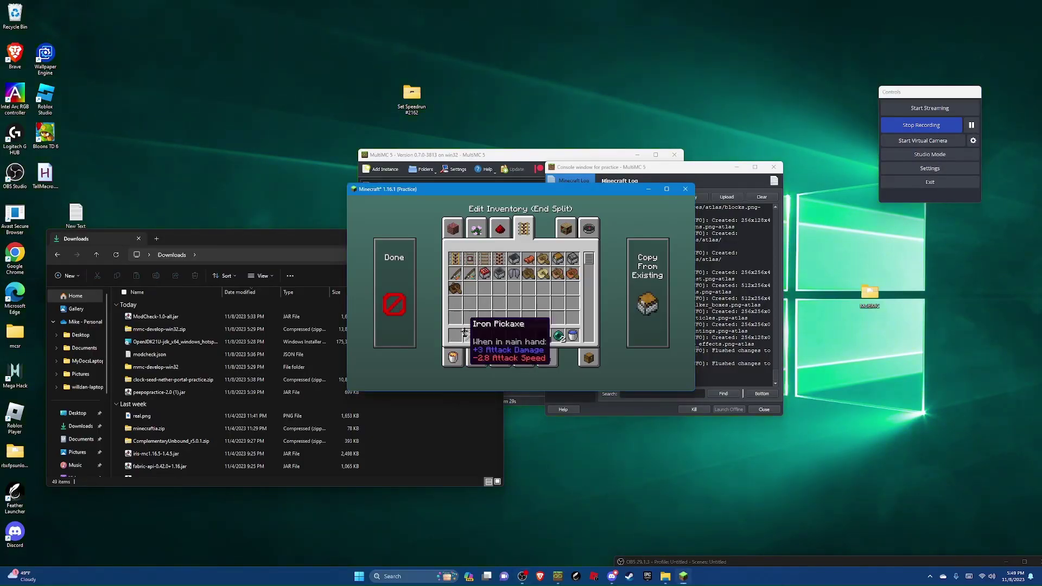
- Search the item list for "ender" and place ender pearls in the first hotbar slot of the End Split inventory
key(3)
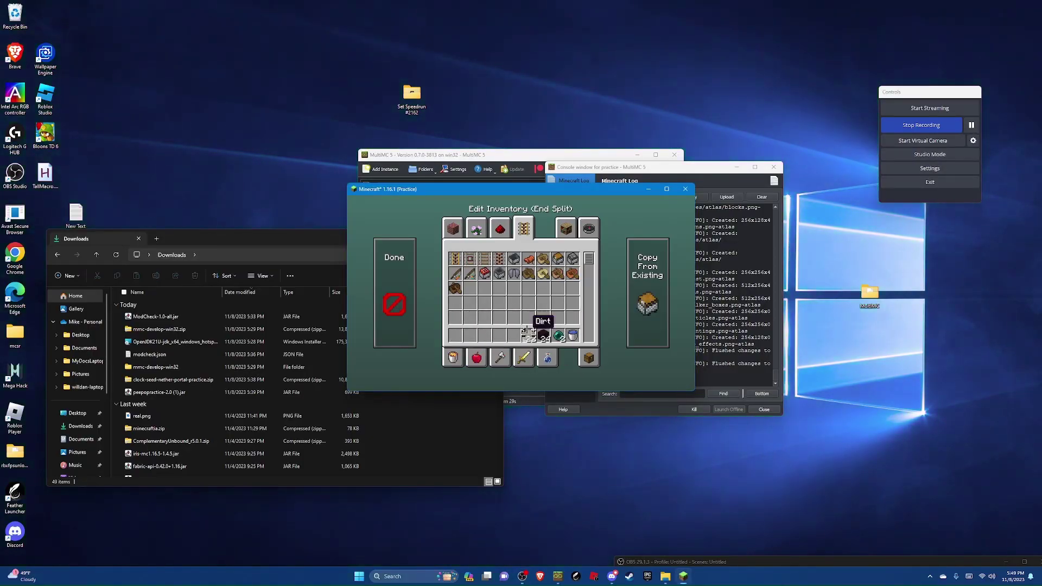
click(588, 228)
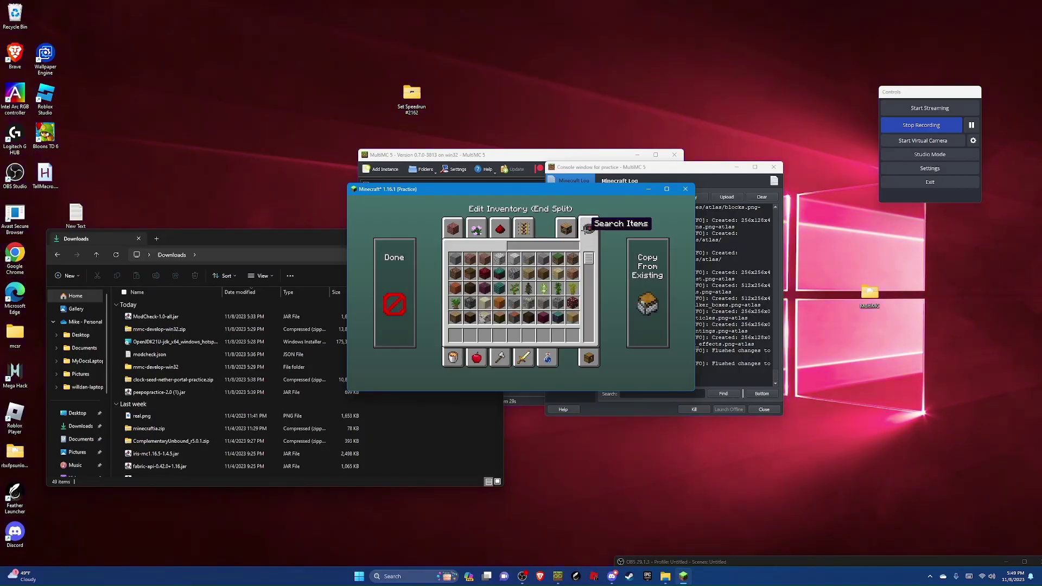
text(ender)
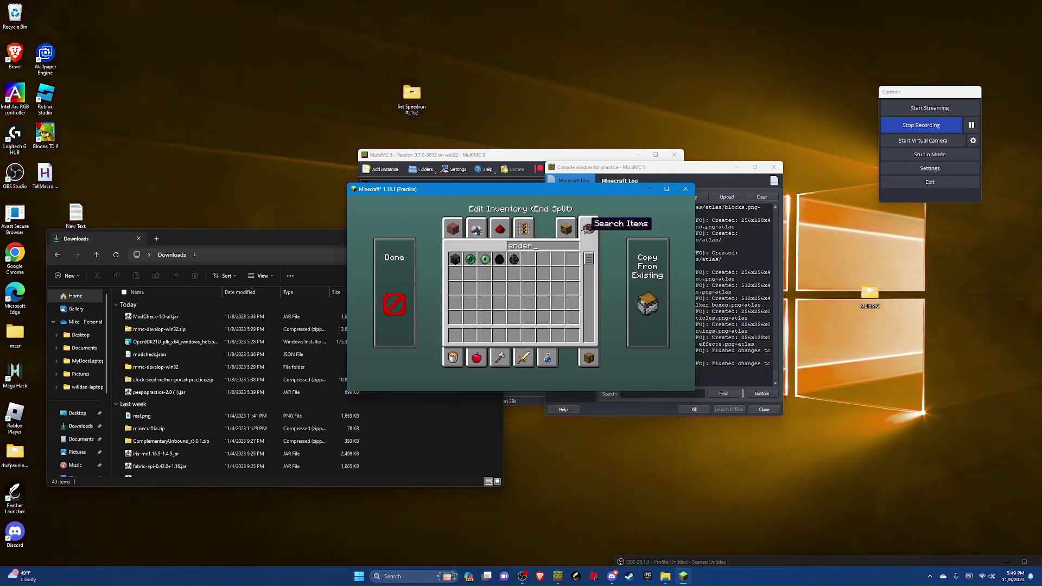
text(1)
key(BackSpace)
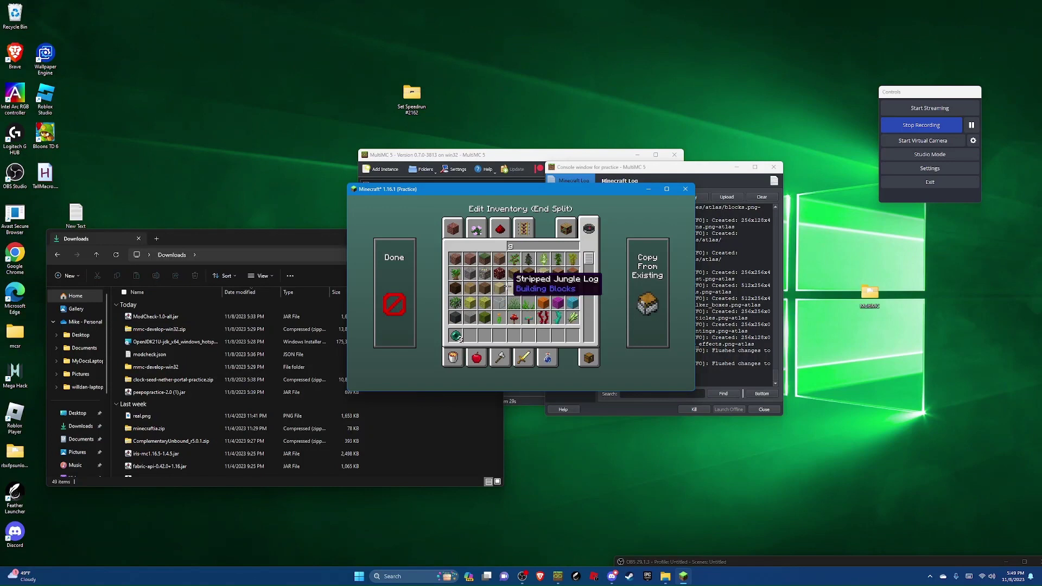
- Fill hotbar slots two to four of the End Split inventory with a pickaxe, ladders and a block
text(ladd)
click(455, 259)
click(485, 336)
key(BackSpace)
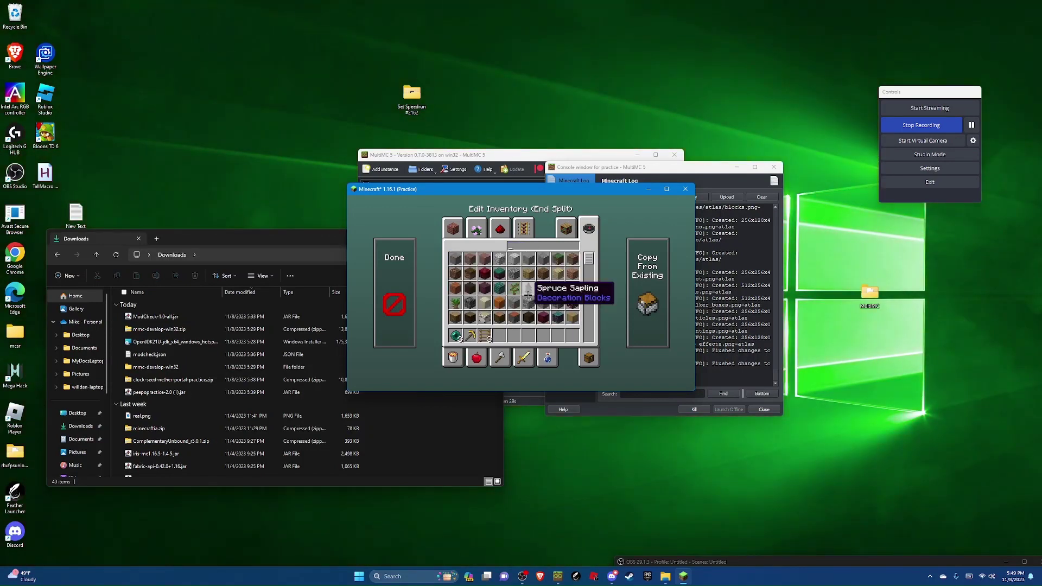
text(4)
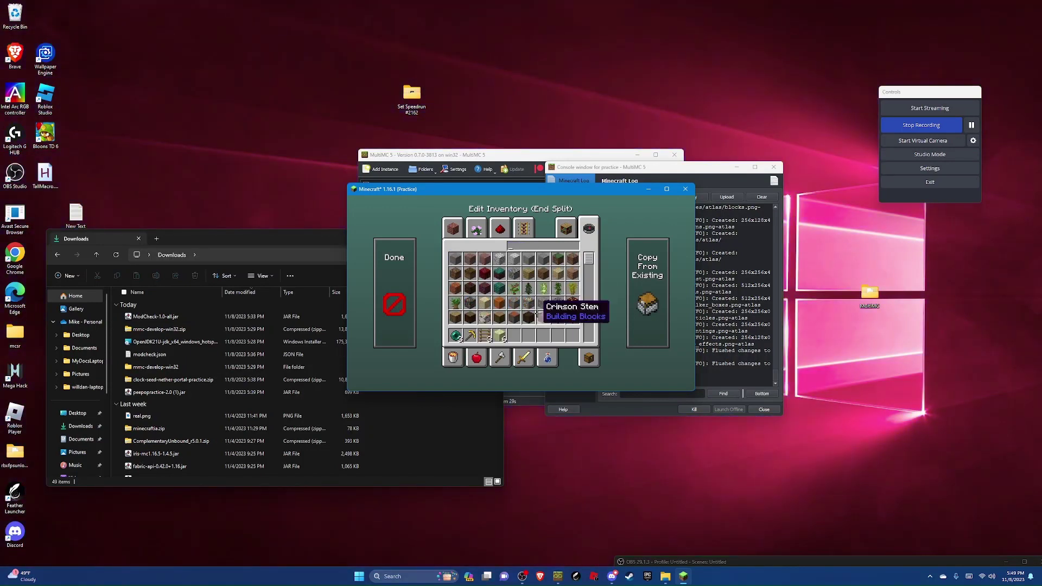
- Add a bow and arrows to hotbar slots five and six, and finish editing the End Split inventory
text(bow)
click(454, 259)
click(514, 336)
text(arrow)
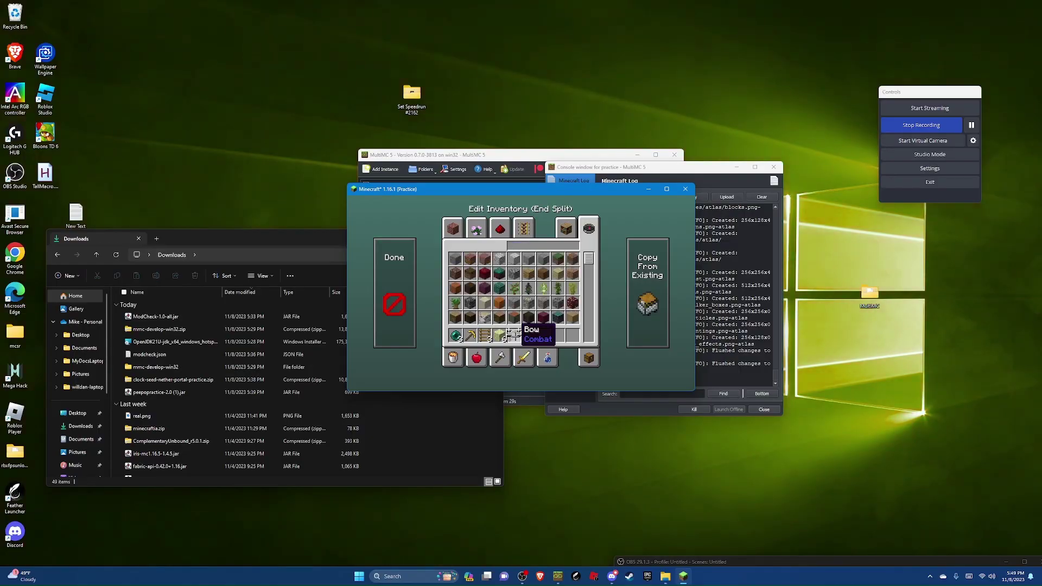
click(461, 269)
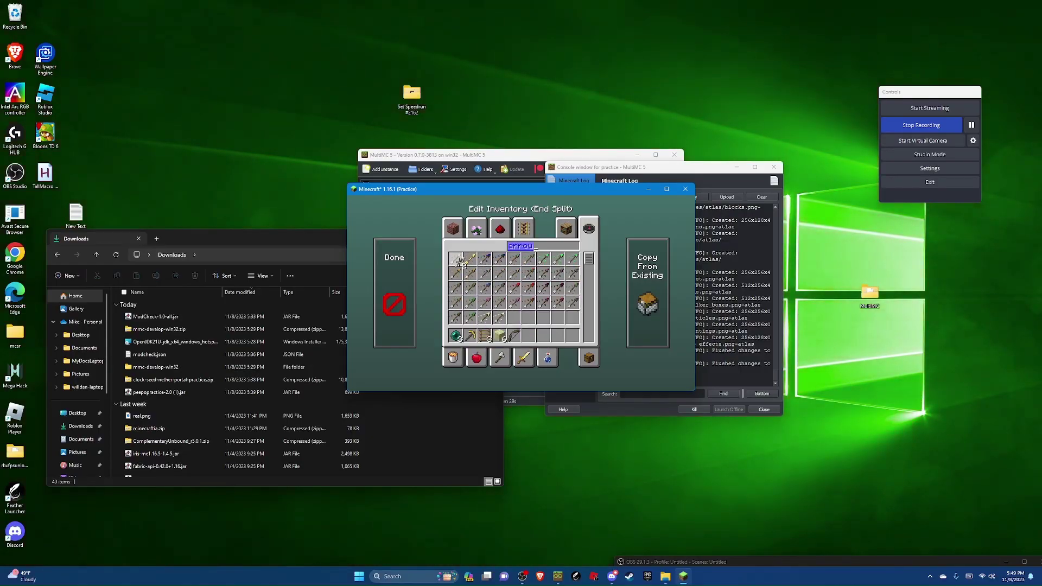
click(528, 335)
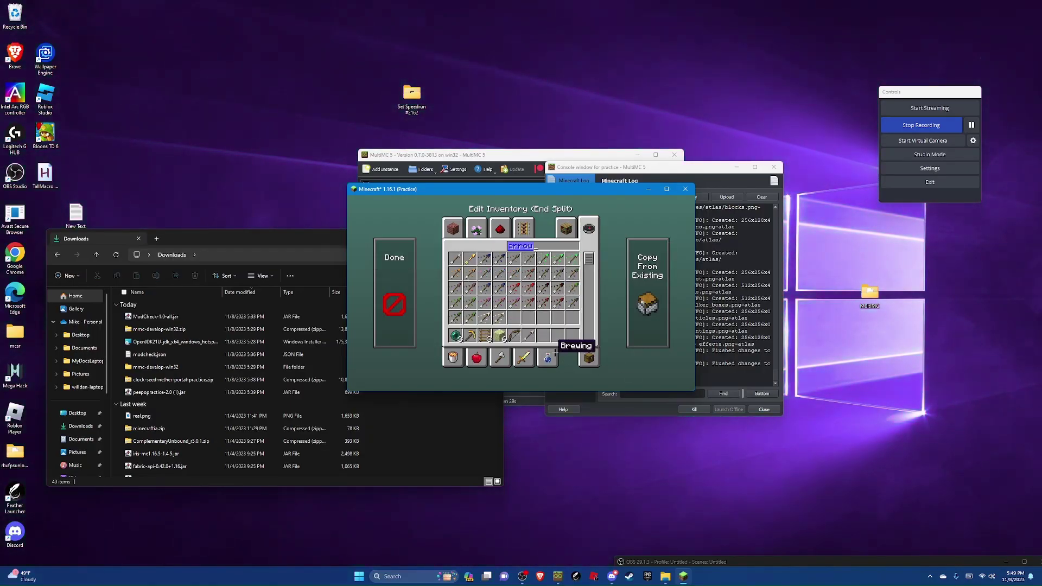
click(410, 312)
- In the End Split preferences, set the start node to Front and disable No Early Flyaway
click(488, 281)
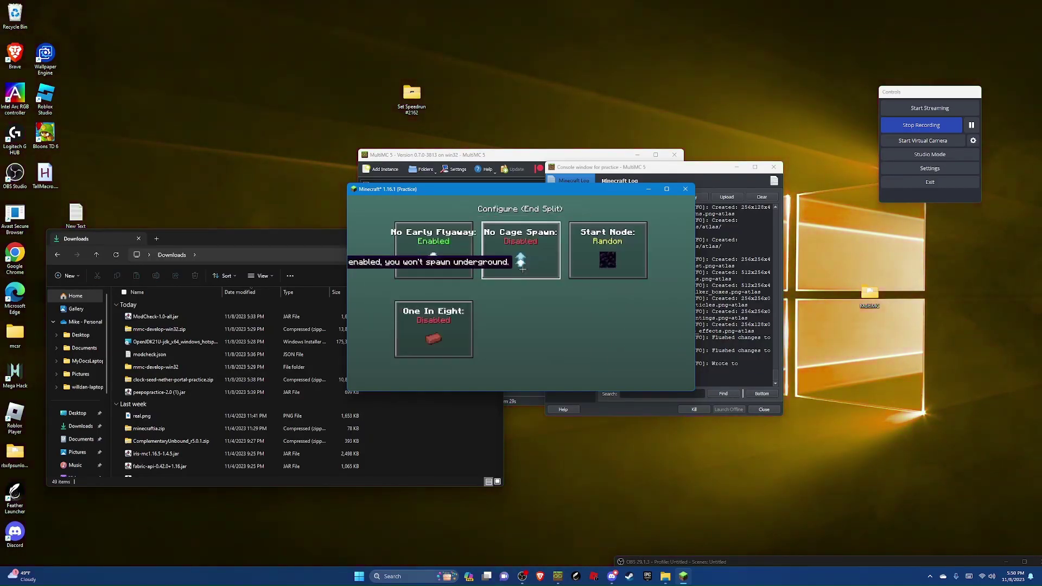
click(639, 269)
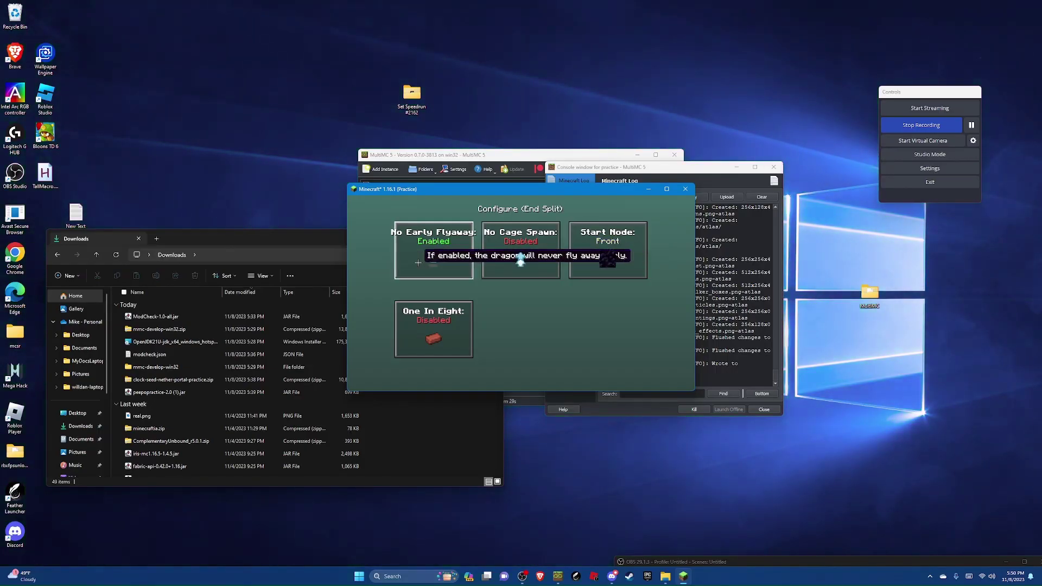
click(417, 263)
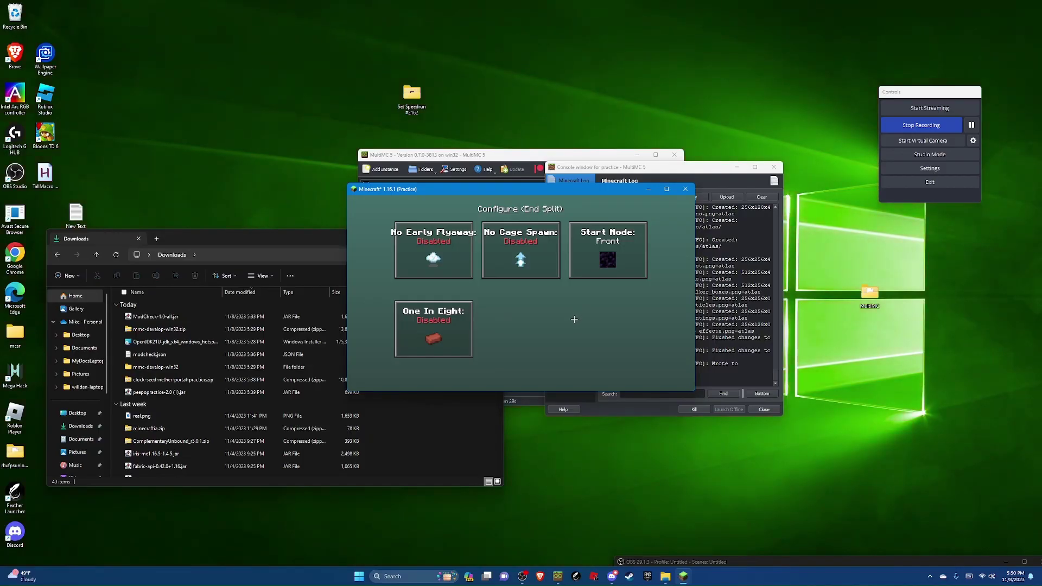
key(Escape)
- Look at the End Split's split comparison and pace timer settings, and leave its configuration
click(569, 356)
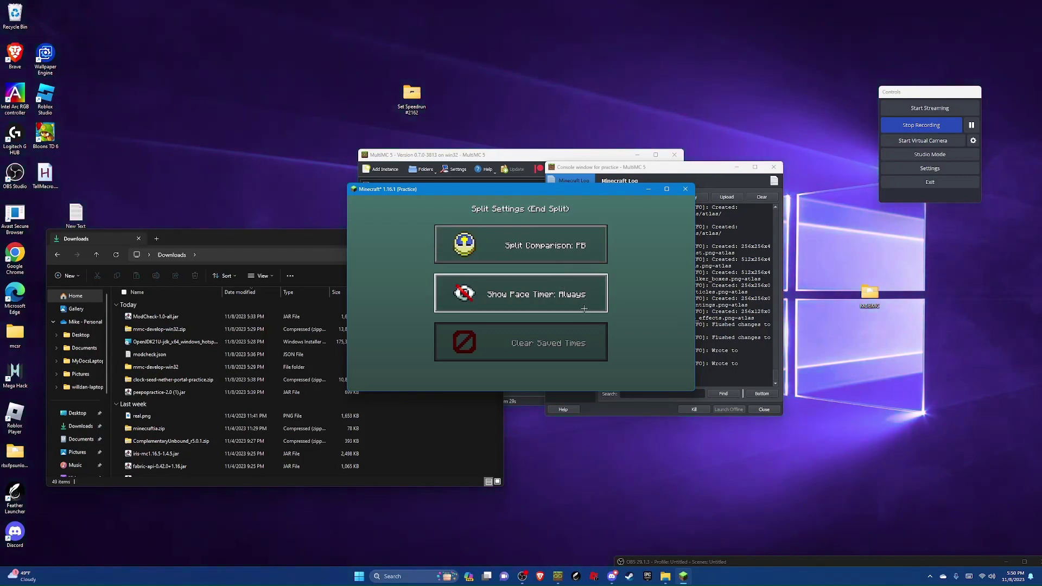
key(Escape)
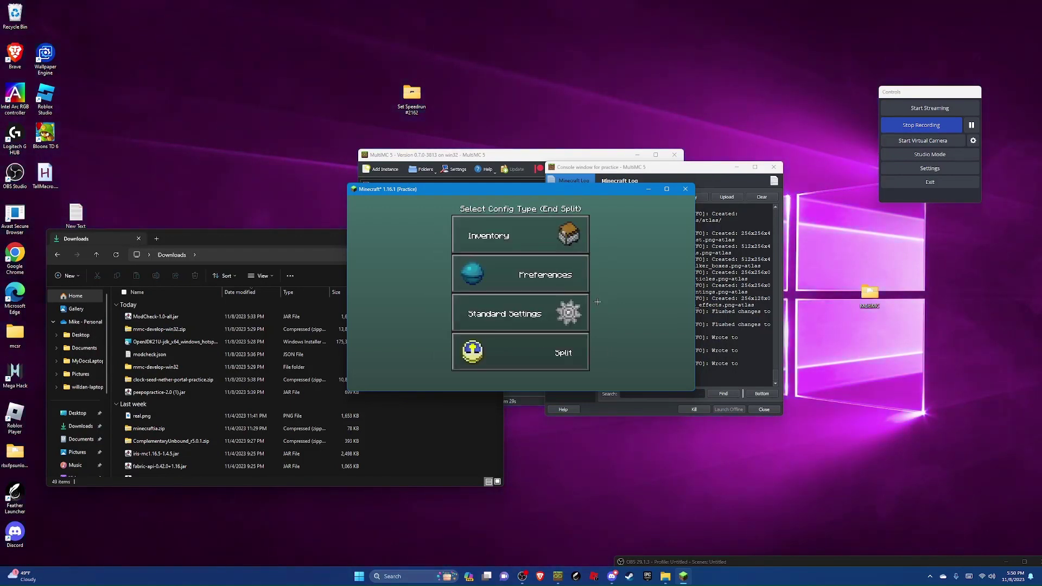
key(Escape)
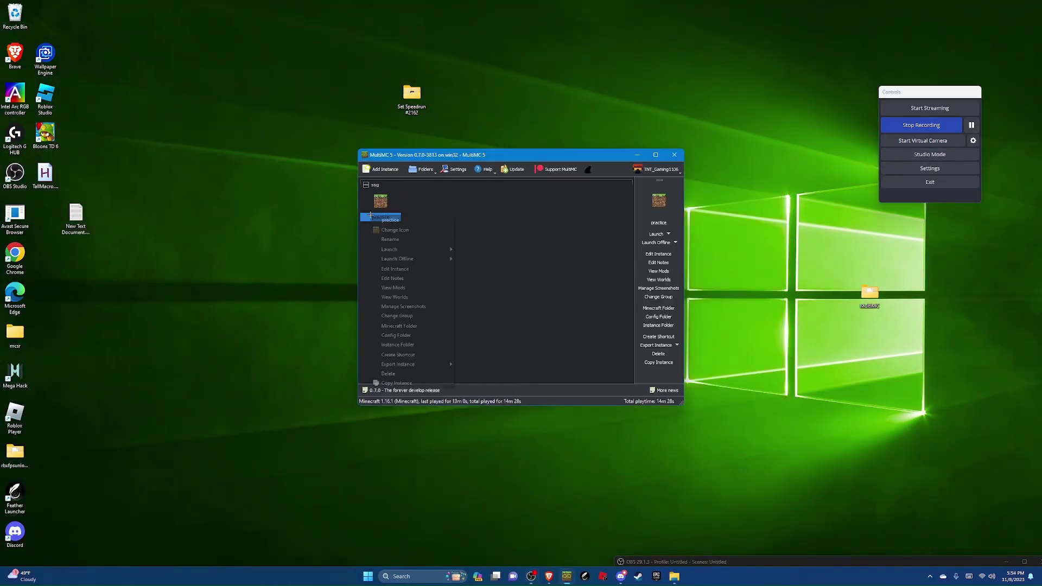
- Copy the practice instance in MultiMC under the name "Instance 1", keeping its saves and play time
click(402, 380)
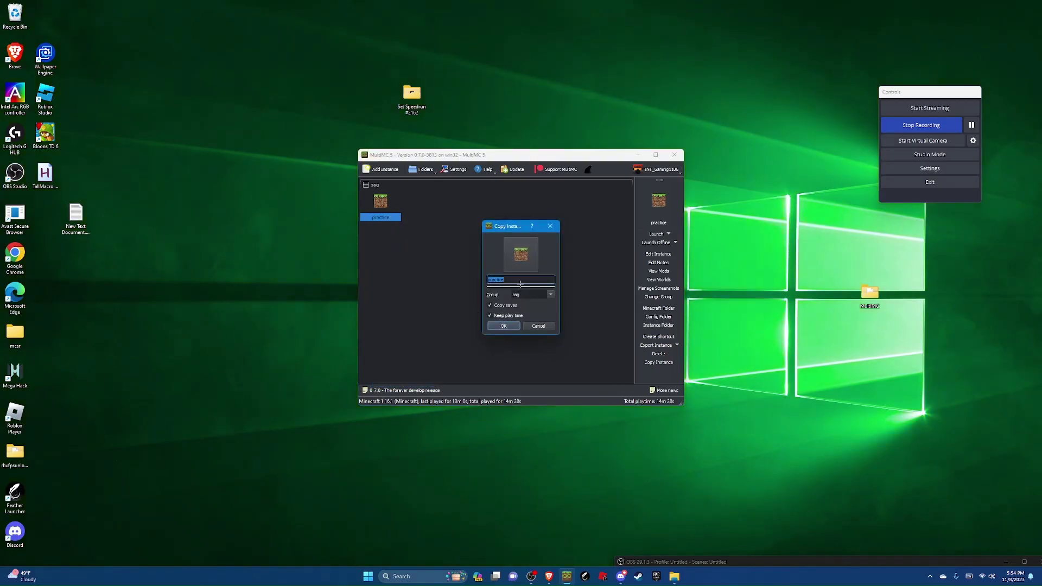
key(BackSpace)
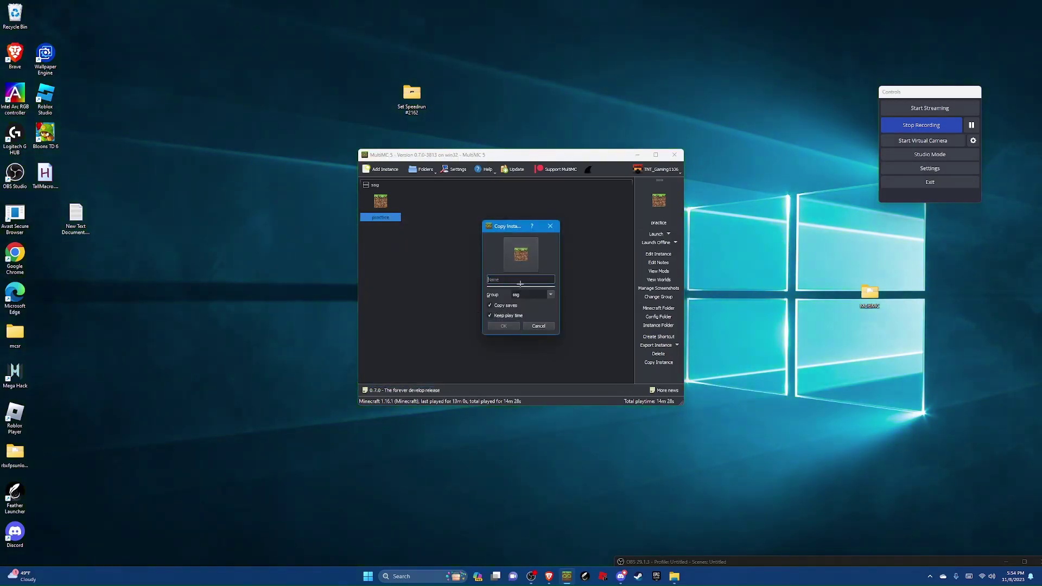
text(1)
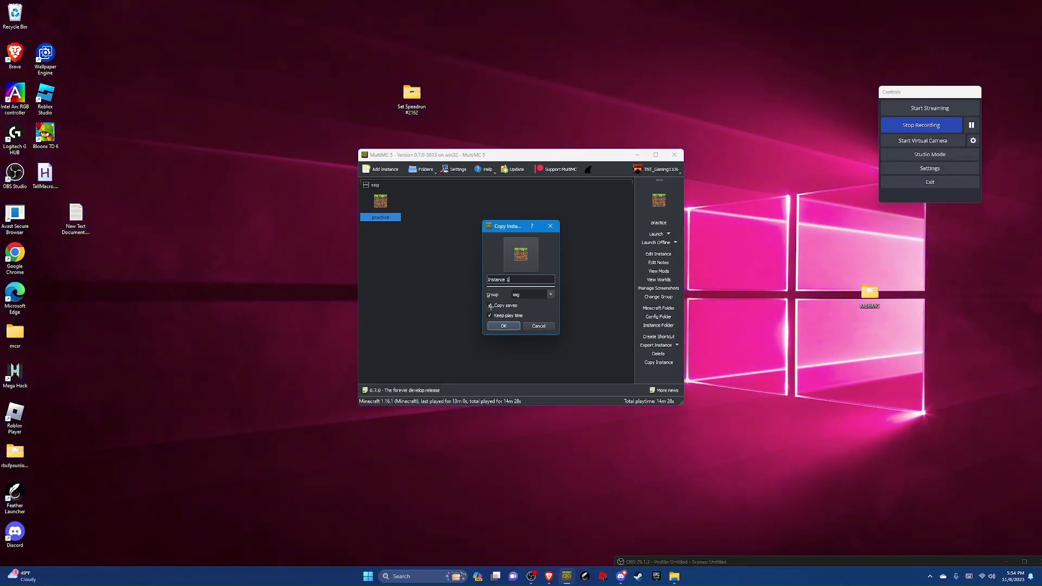
click(493, 326)
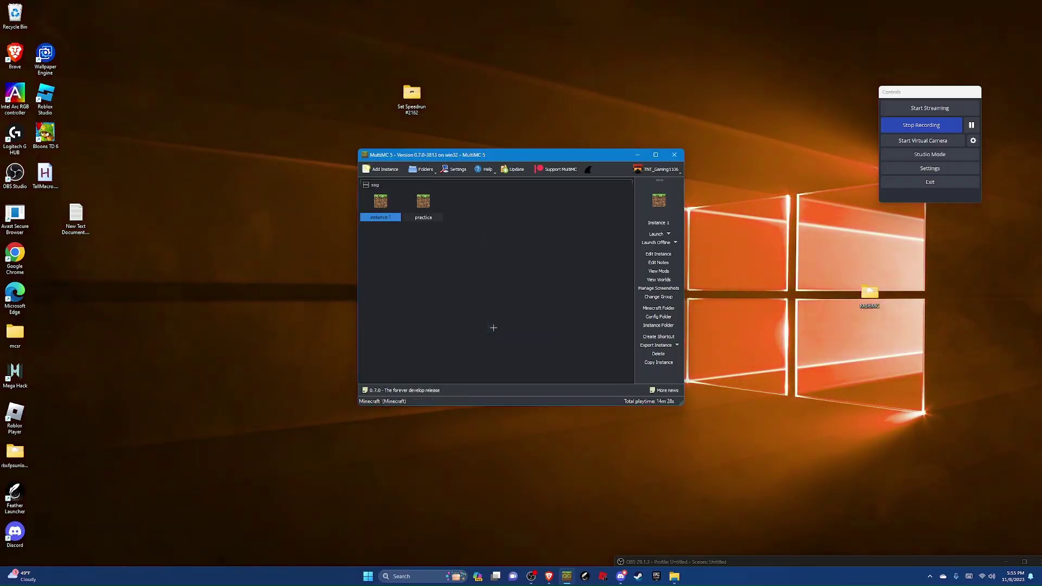
- Remove the PeepoPractice mod from Instance 1's loader mods
click(654, 254)
click(564, 194)
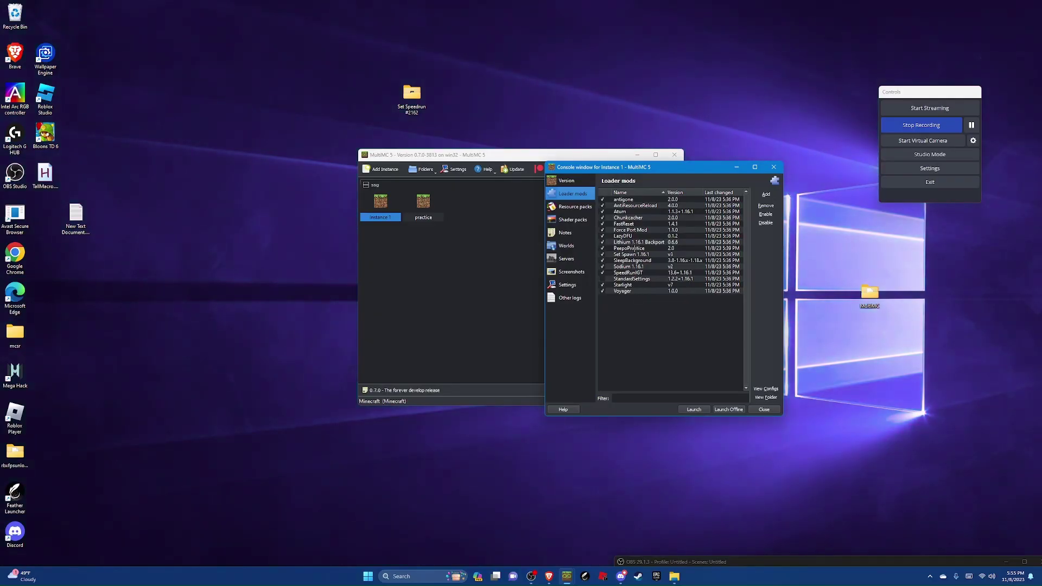
click(634, 248)
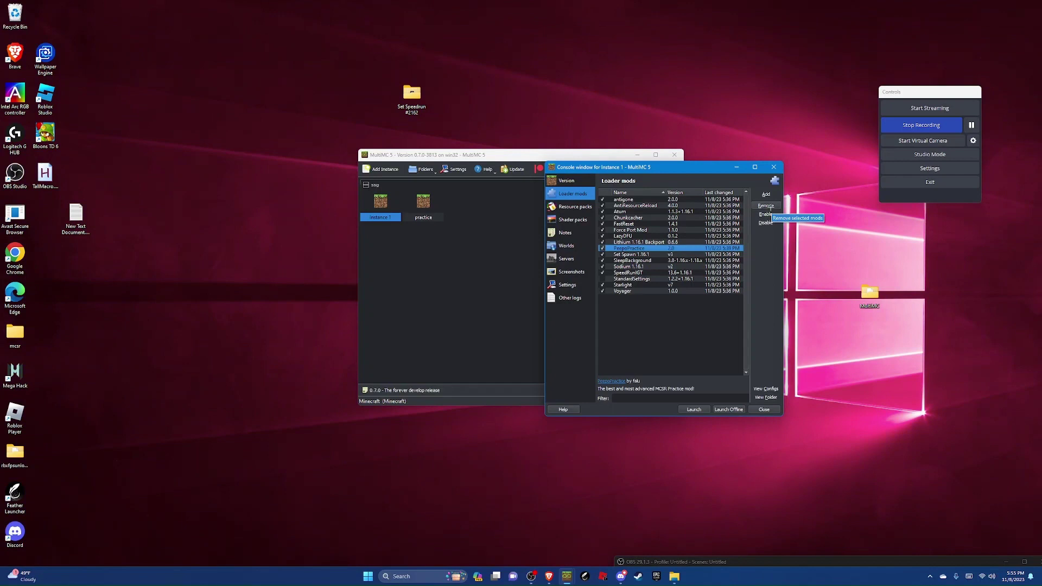
click(766, 206)
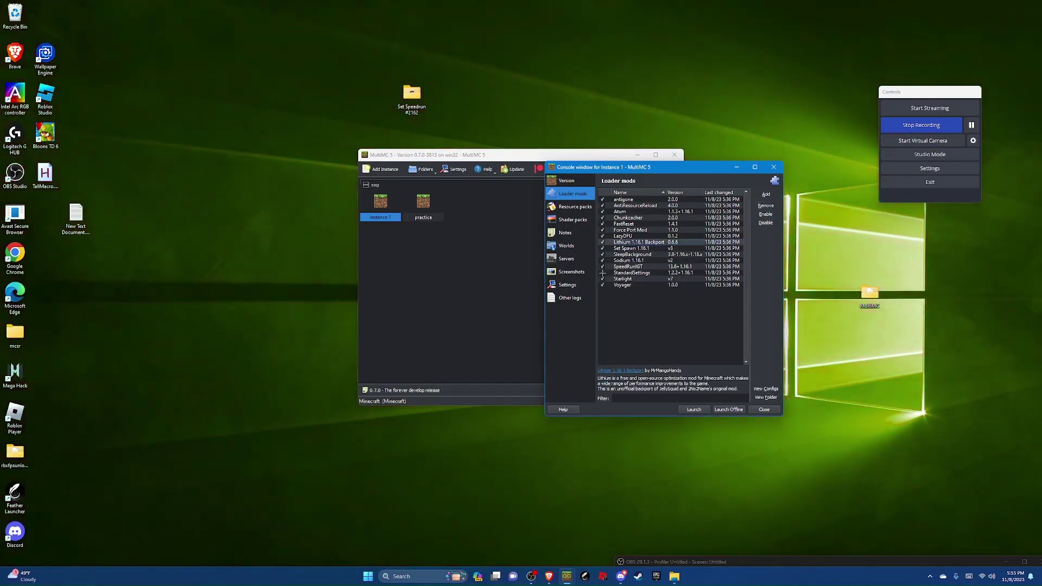
- Launch Instance 1 and open its .minecraft config folder
click(689, 410)
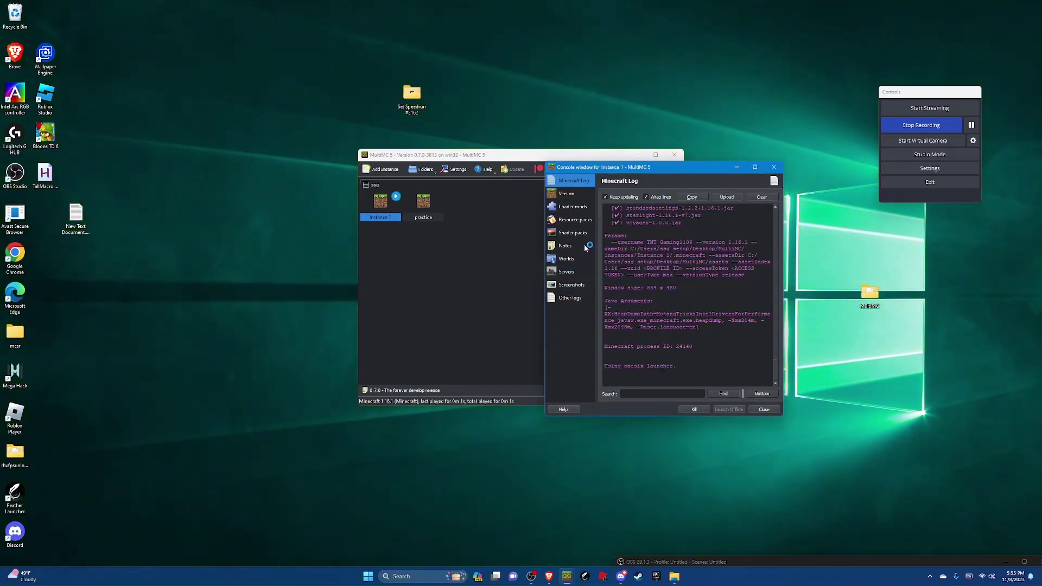
click(572, 207)
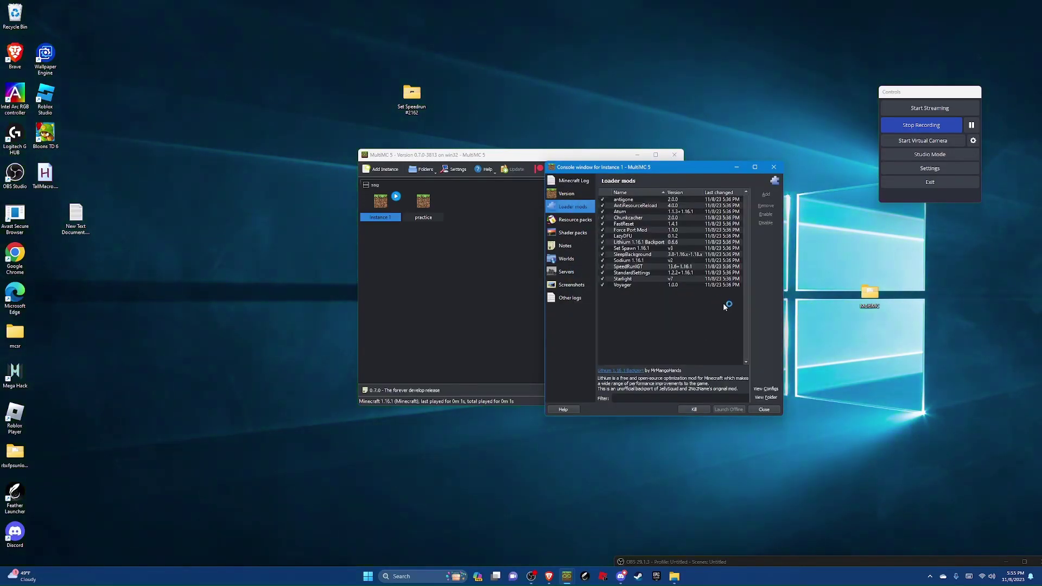
click(769, 398)
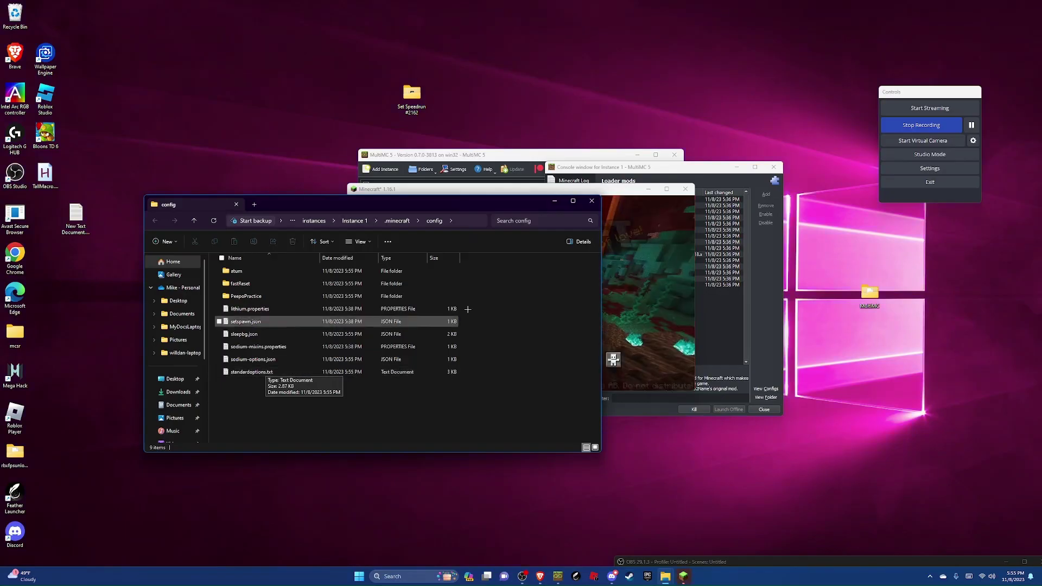
click(967, 124)
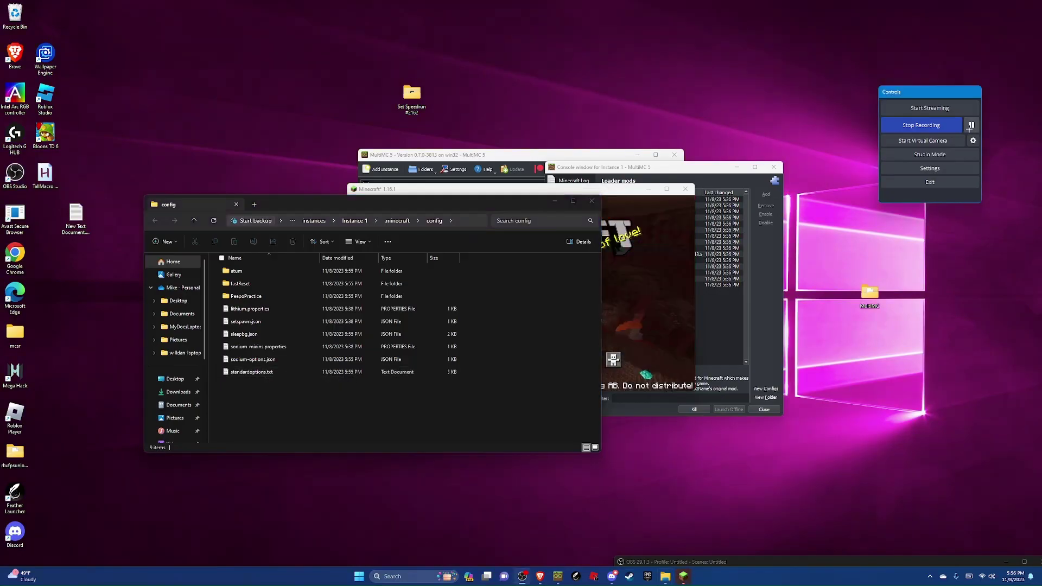
- Copy standardoptions.txt from Instance 1's config folder to the desktop and move the copy to an empty area there
click(266, 373)
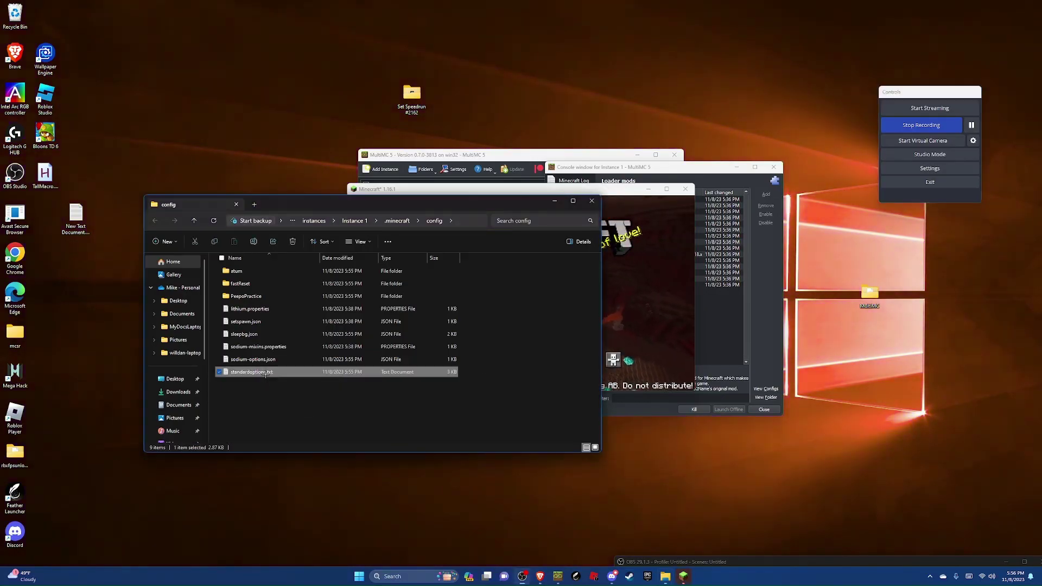
right_click(265, 374)
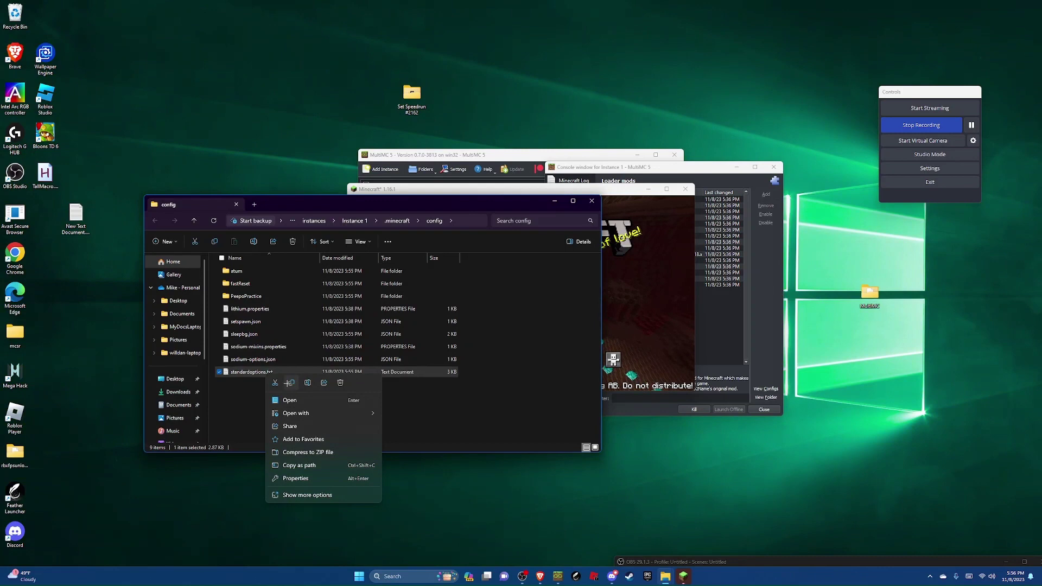
click(290, 382)
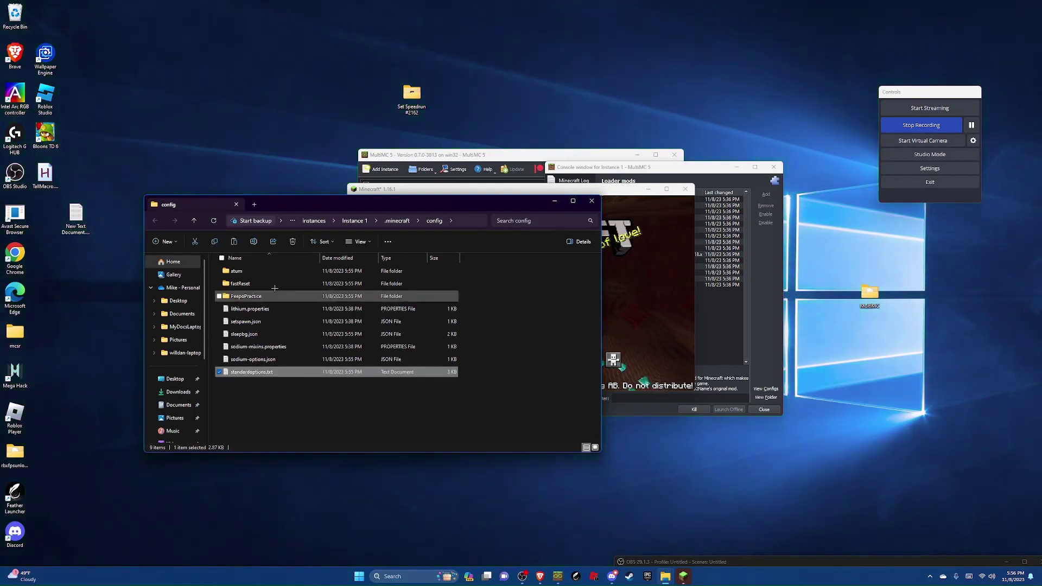
click(290, 174)
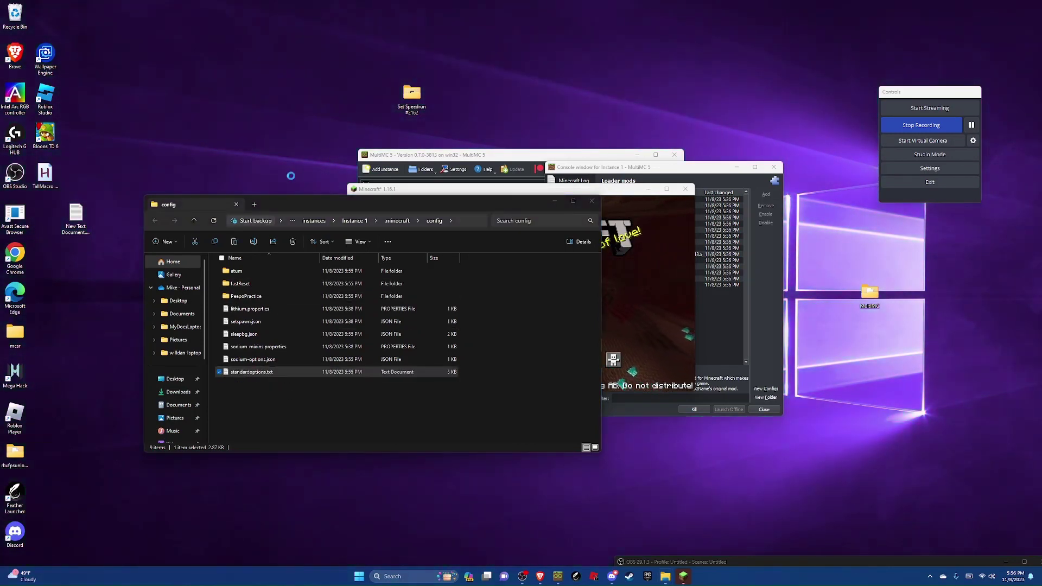
key(ctrl+v)
drag(55, 17, 269, 63)
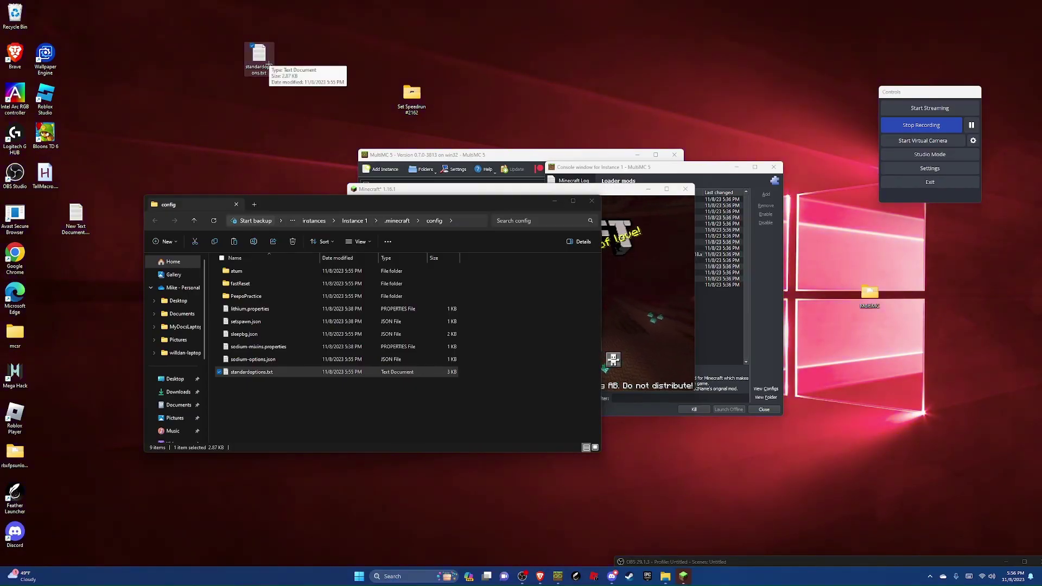
- Open standardoptions.txt from Instance 1's config folder and copy the file path of the desktop's standardoptions.txt
click(255, 373)
double_click(255, 372)
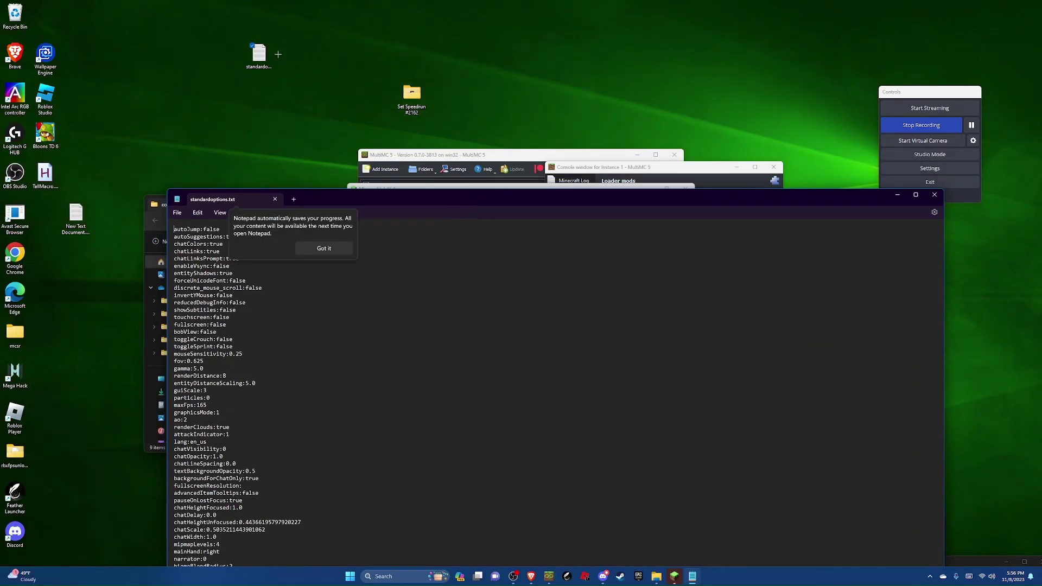
click(260, 54)
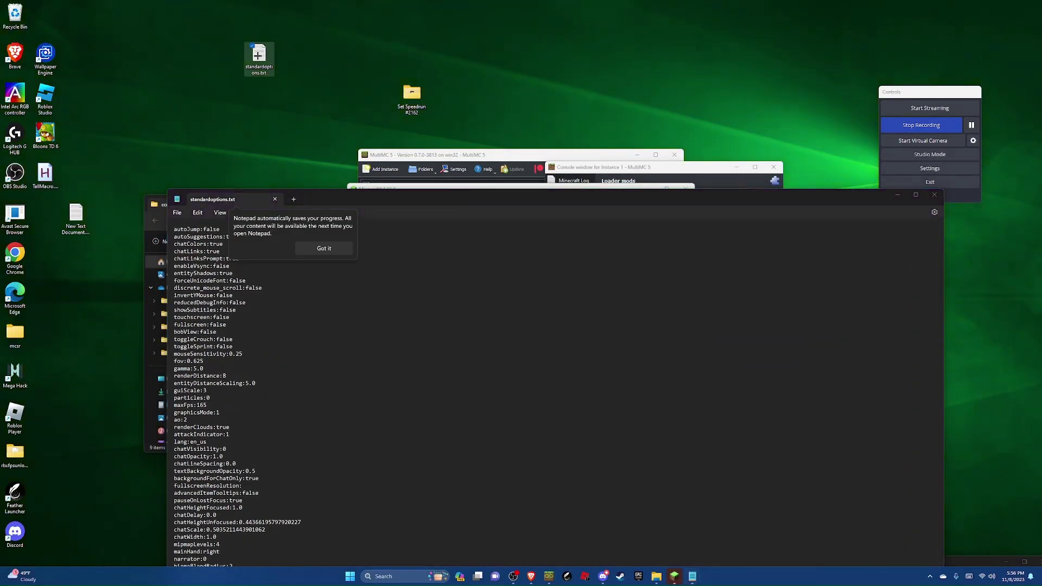
right_click(257, 55)
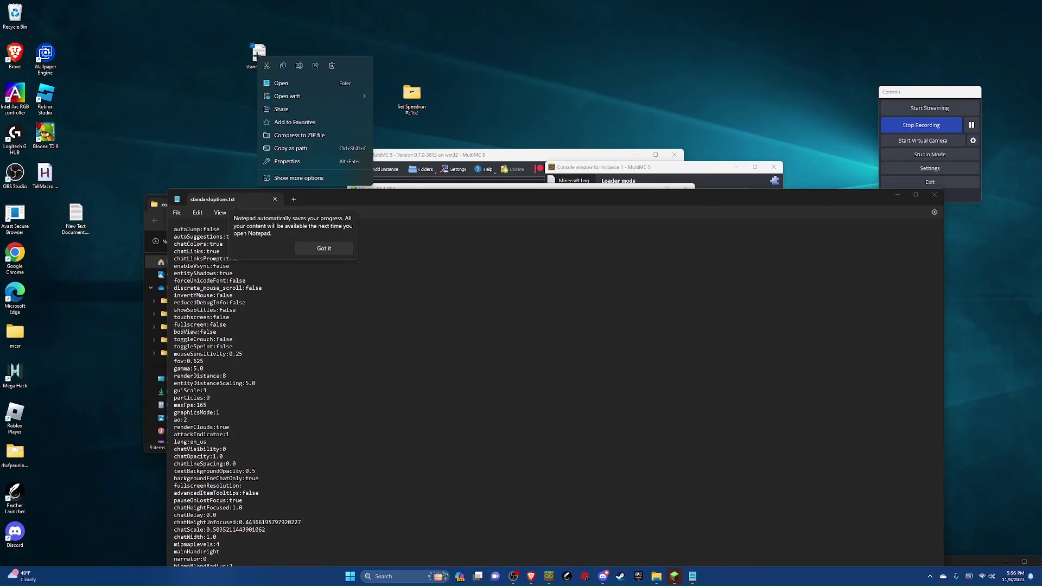
click(299, 178)
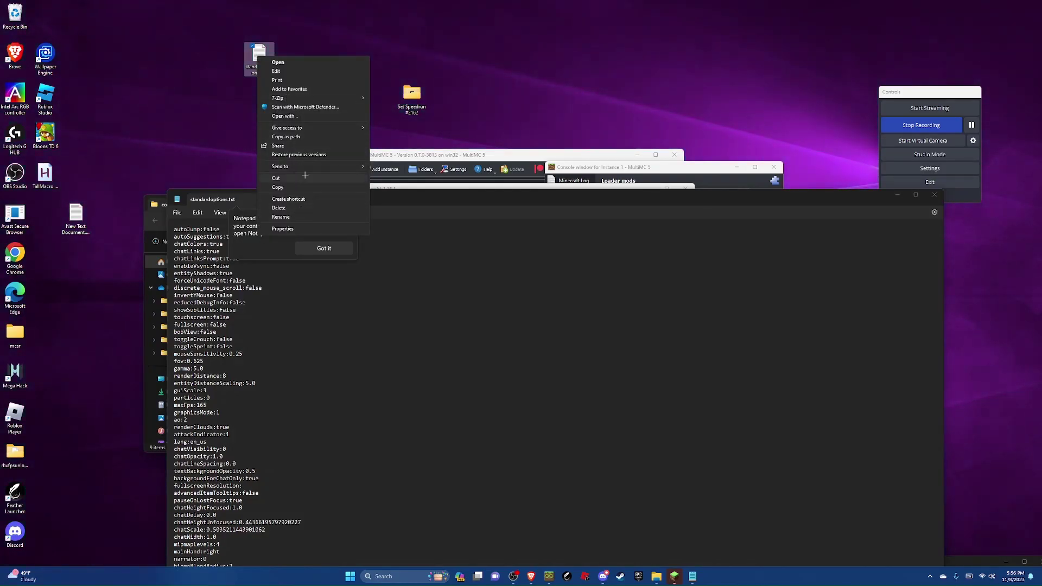
click(291, 136)
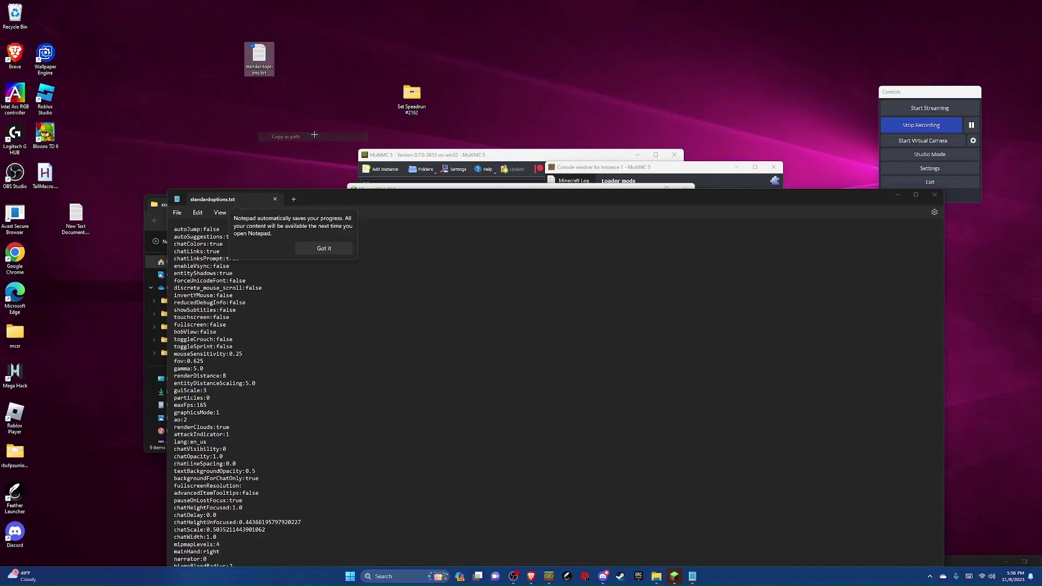
- Replace the config file's entire contents with the unquoted path C:\Users\ssg setup\Desktop\standardoptions.txt, save it and close the file
click(386, 324)
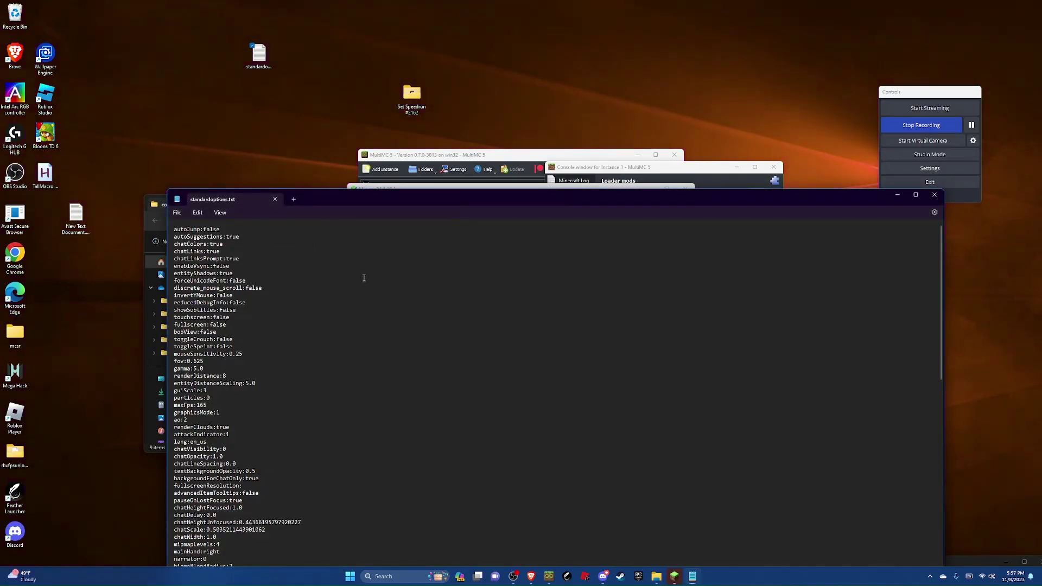
key(ctrl+a)
key(BackSpace)
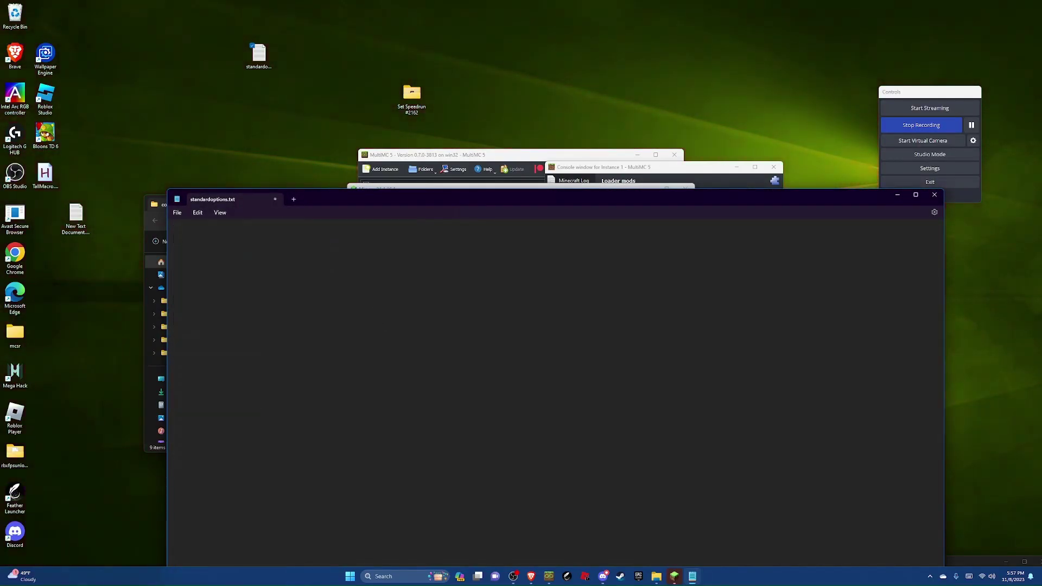
key(ctrl+v)
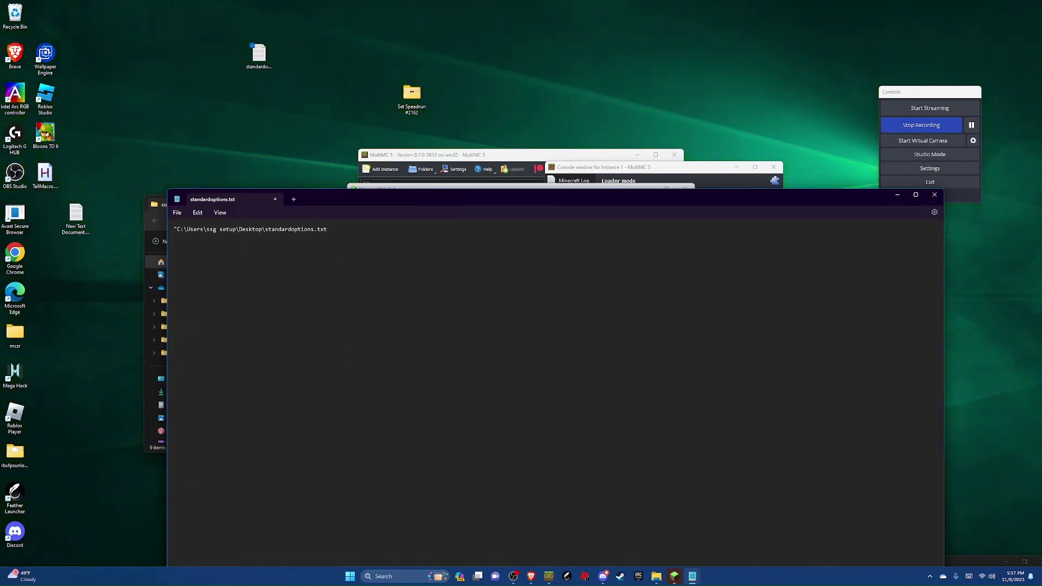
key(Home)
key(Delete)
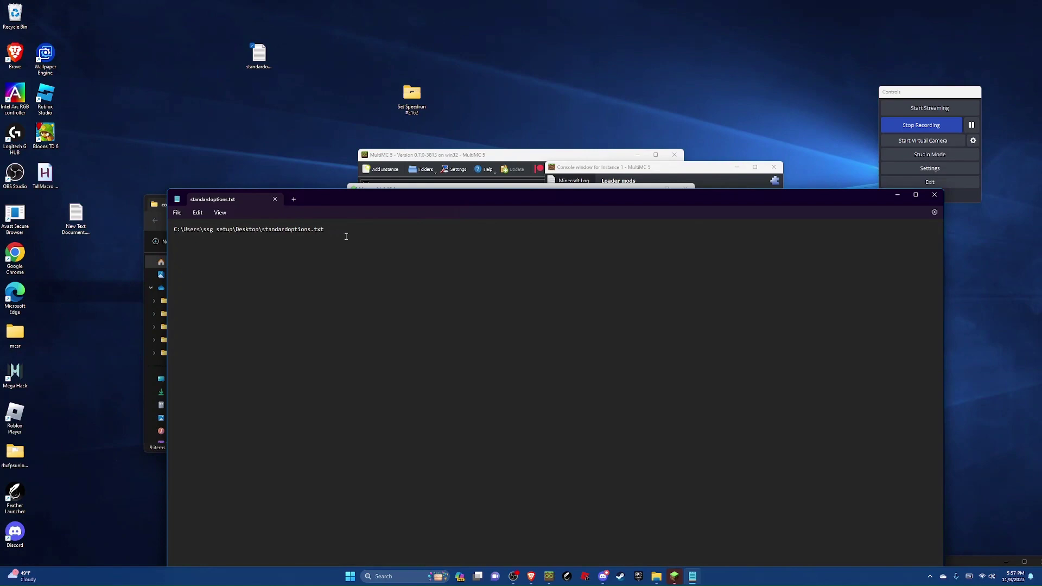
click(936, 196)
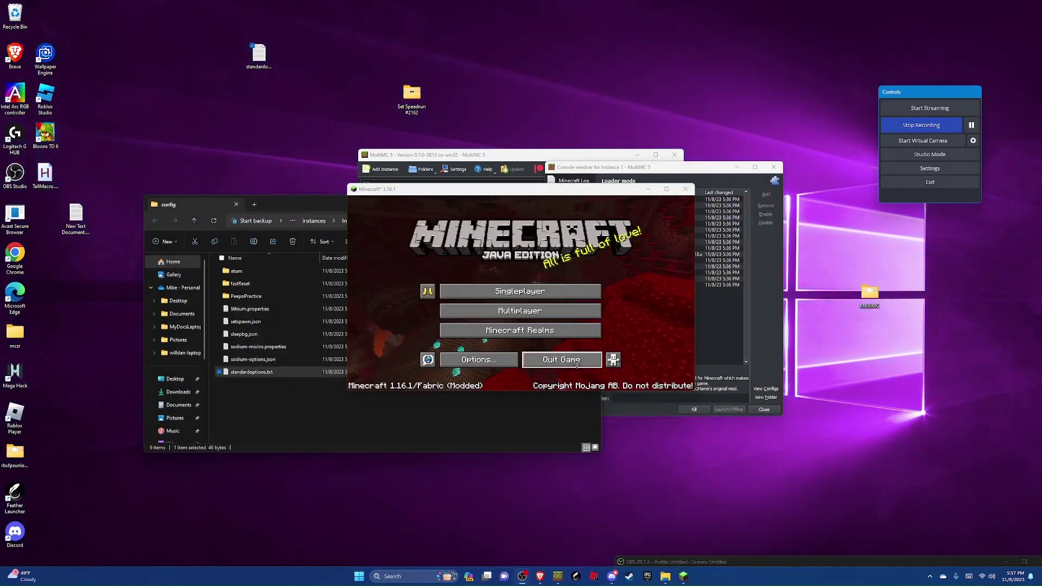
- Quit Minecraft and open setspawn.json from Instance 1's config folder
click(577, 362)
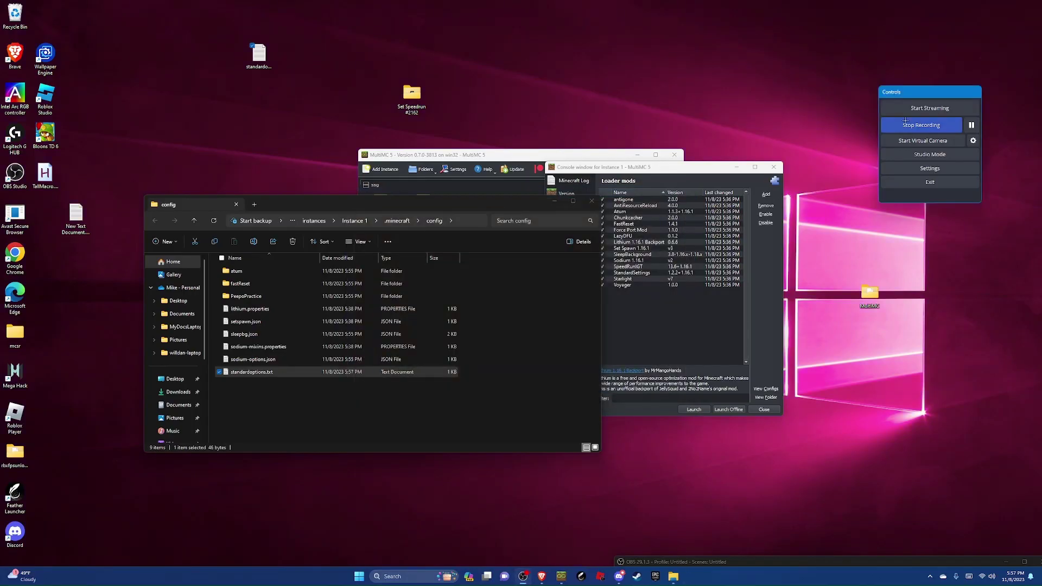
click(245, 322)
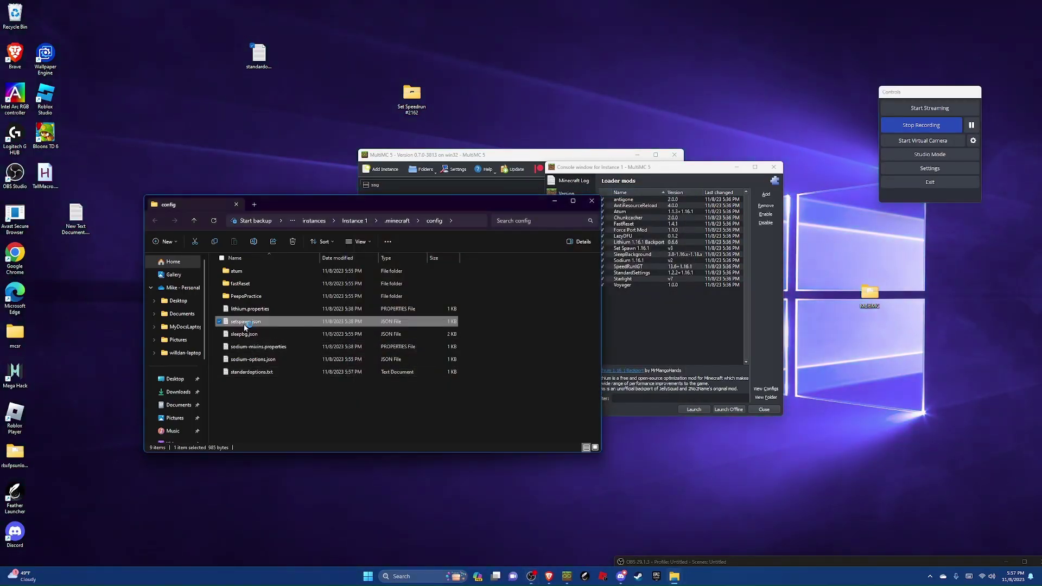
double_click(245, 323)
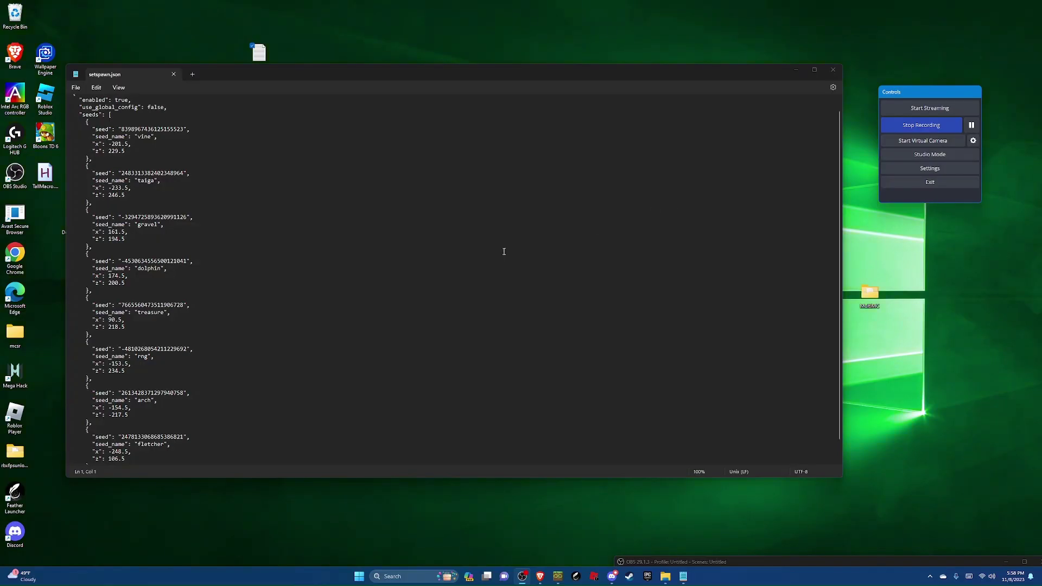
scroll(381, 326, down, 1)
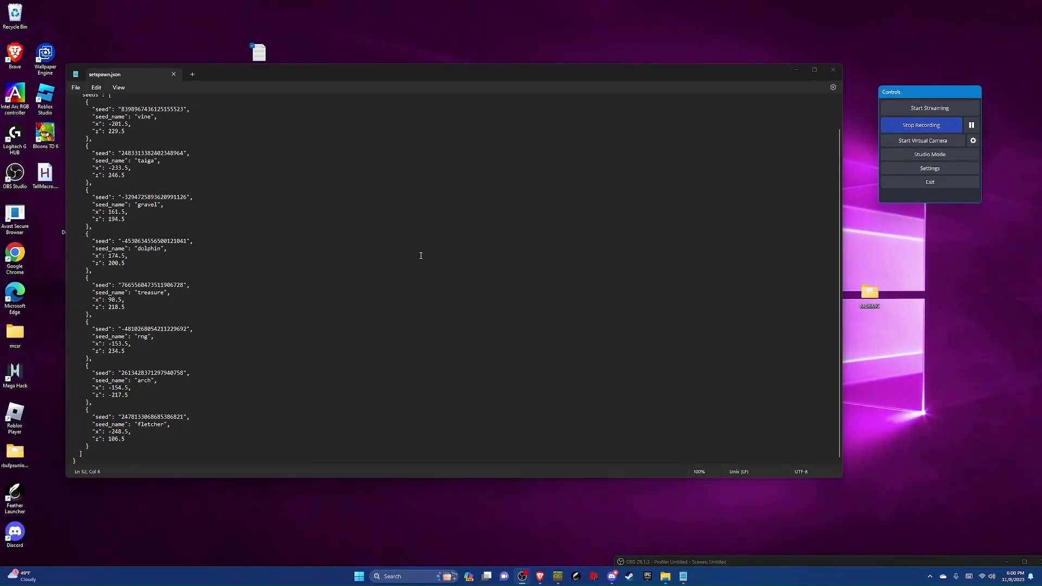
scroll(421, 256, up, 2)
scroll(413, 259, down, 1)
click(99, 447)
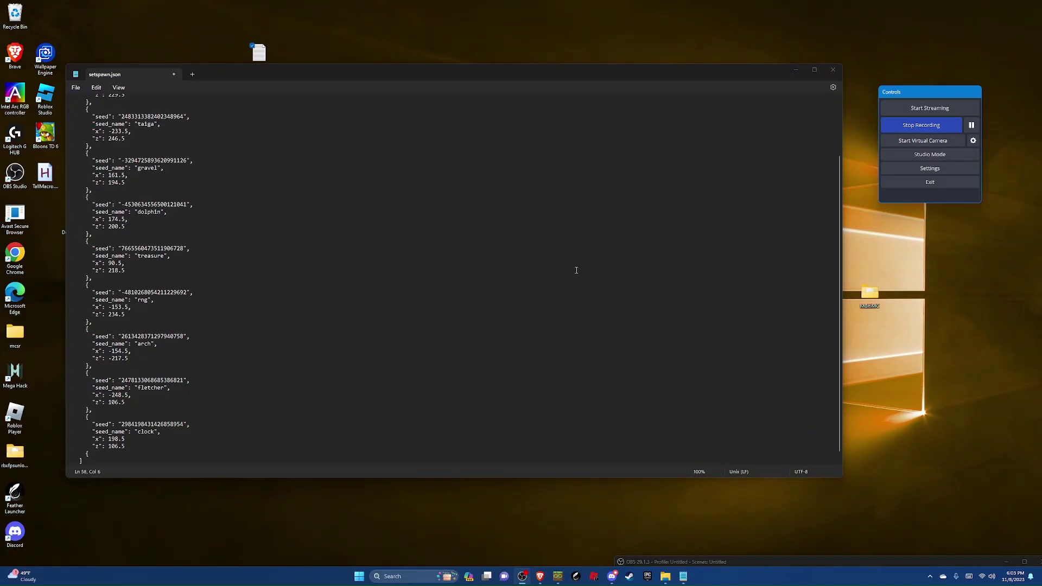
click(570, 273)
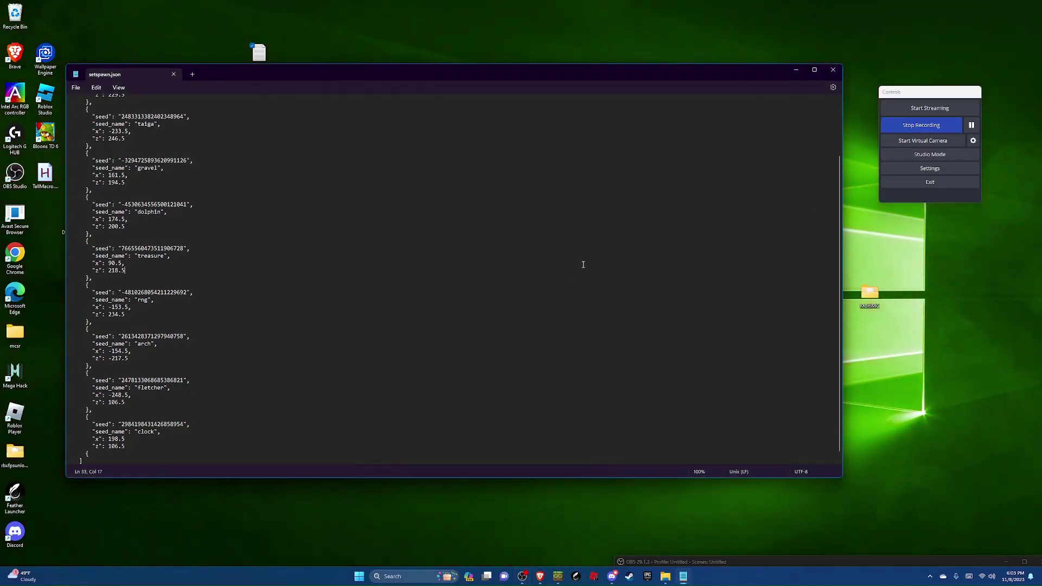
click(832, 69)
click(971, 126)
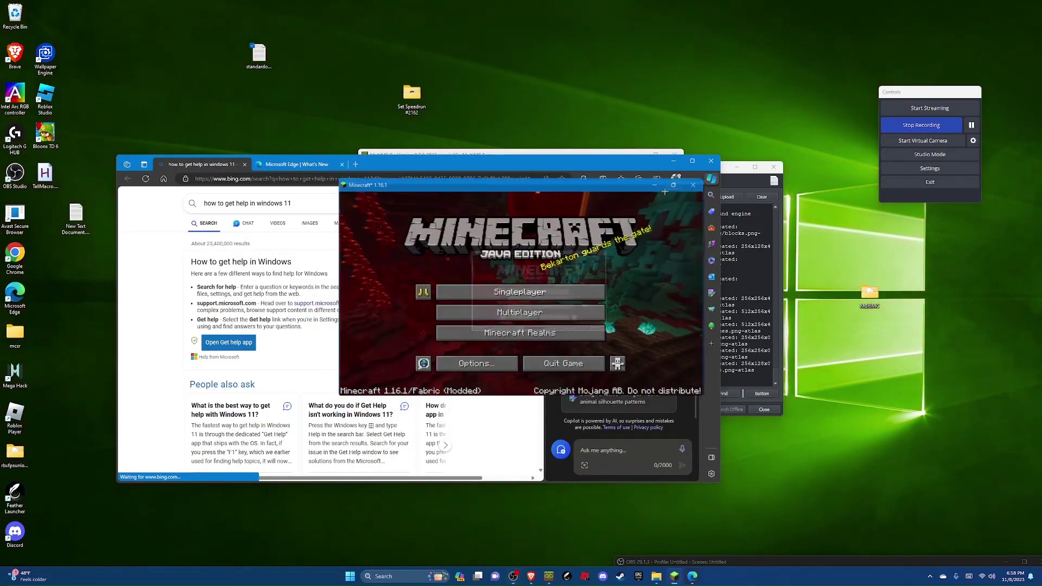
- Maximize Minecraft, create a new set-seed world, run to the ruined portal and open its chest
key(super+Up)
key(F6)
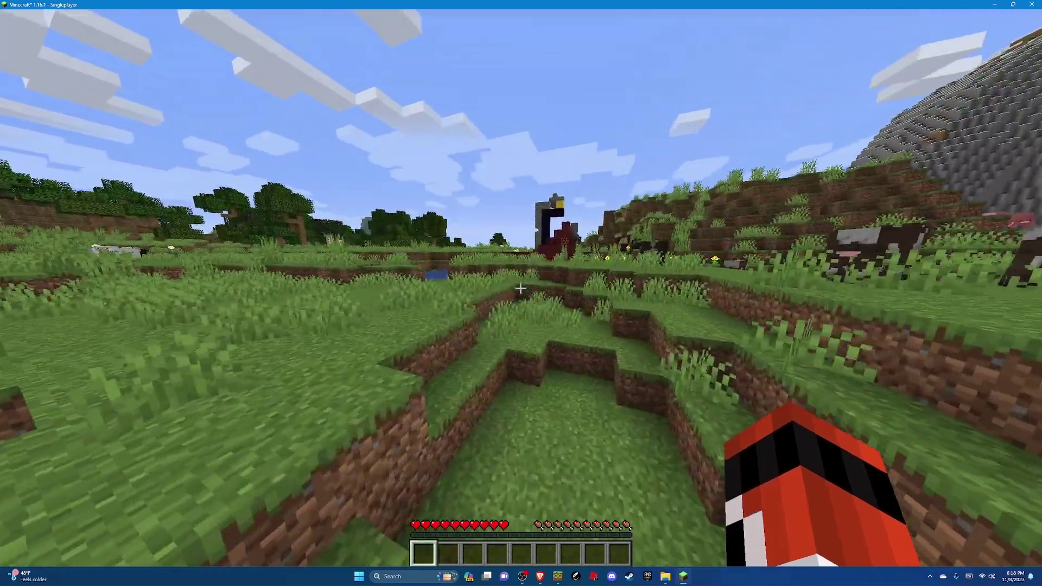
key(w)
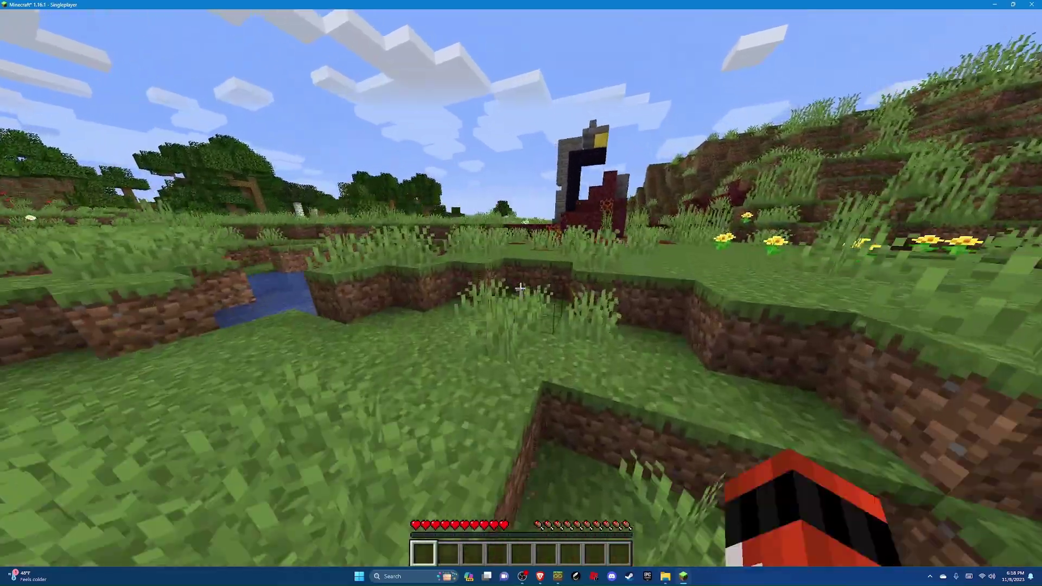
click(520, 289)
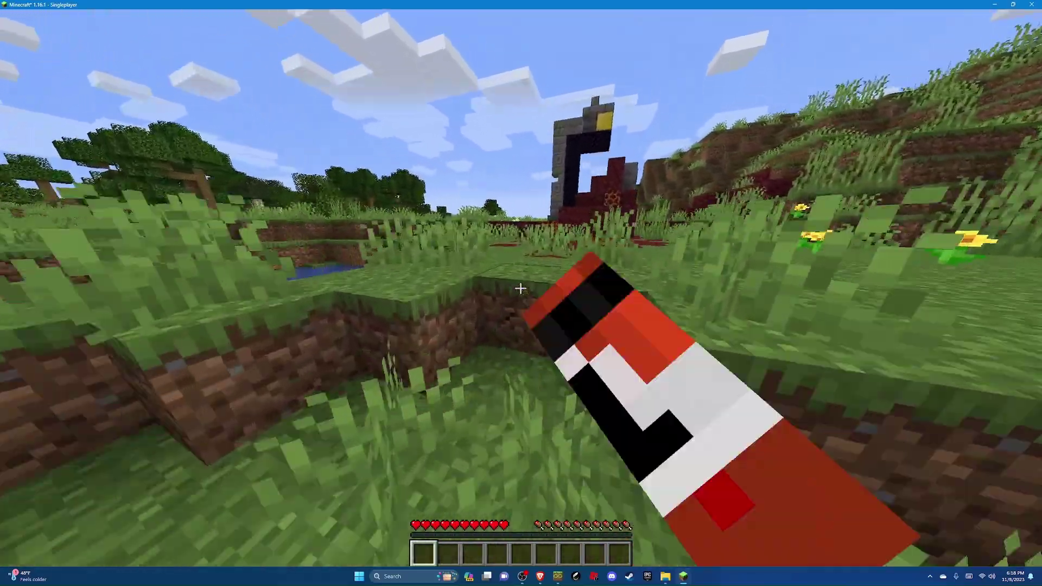
key(w)
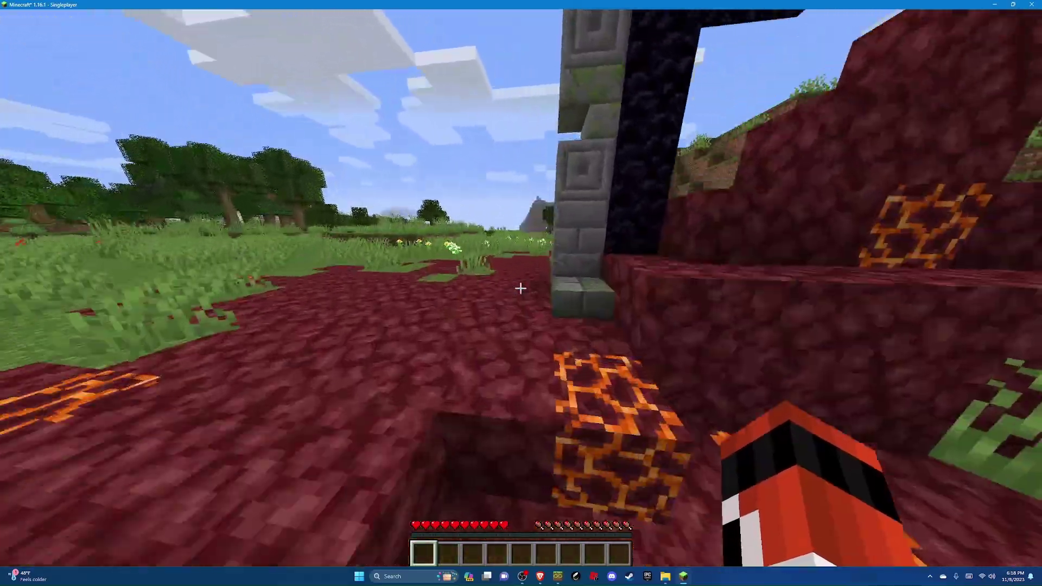
key(w)
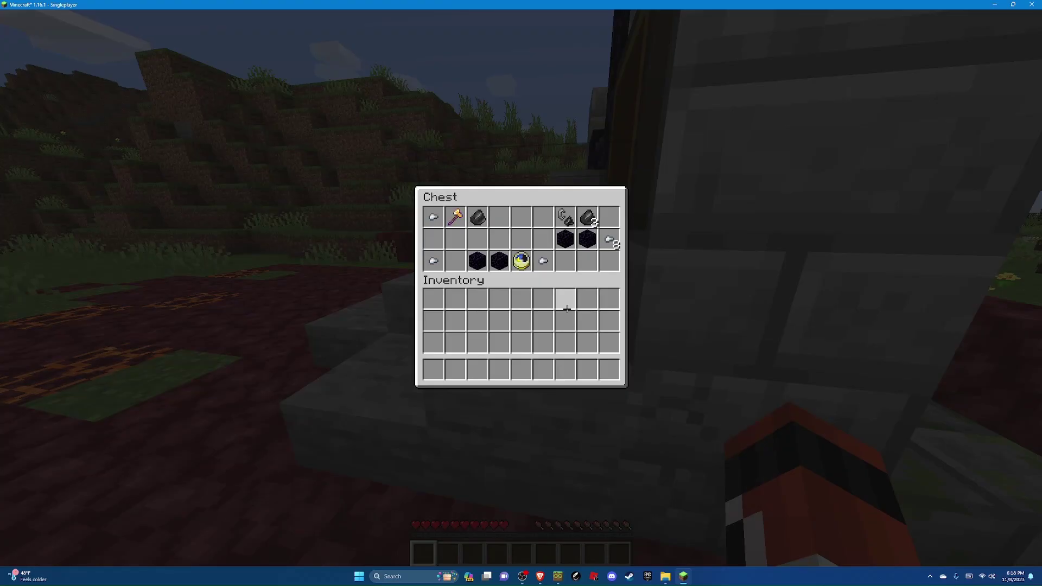
- Take a full-screen screenshot of the open chest and edit it in a maximized Paint window
key(super+shift+s)
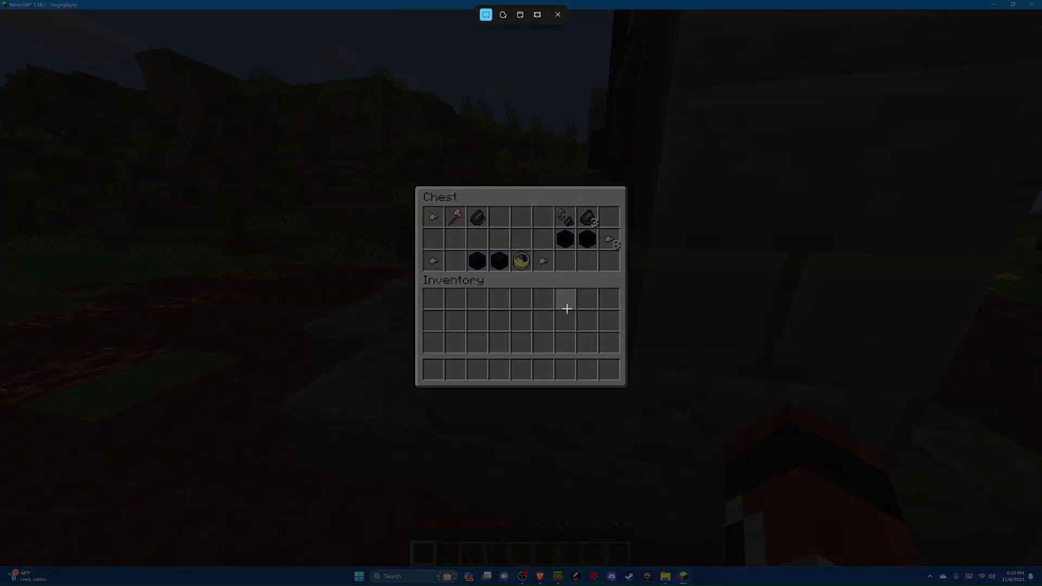
click(538, 16)
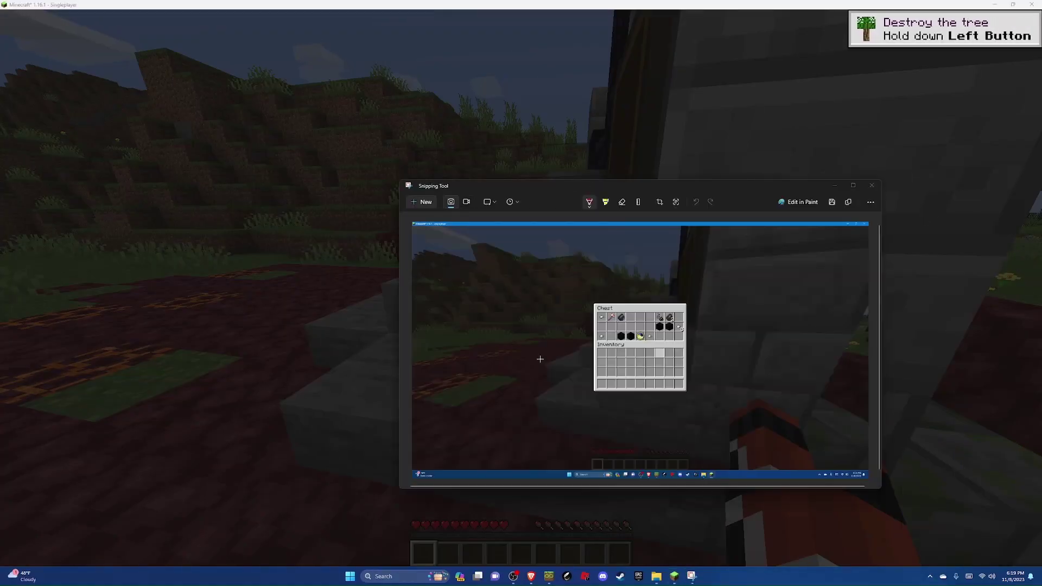
click(798, 202)
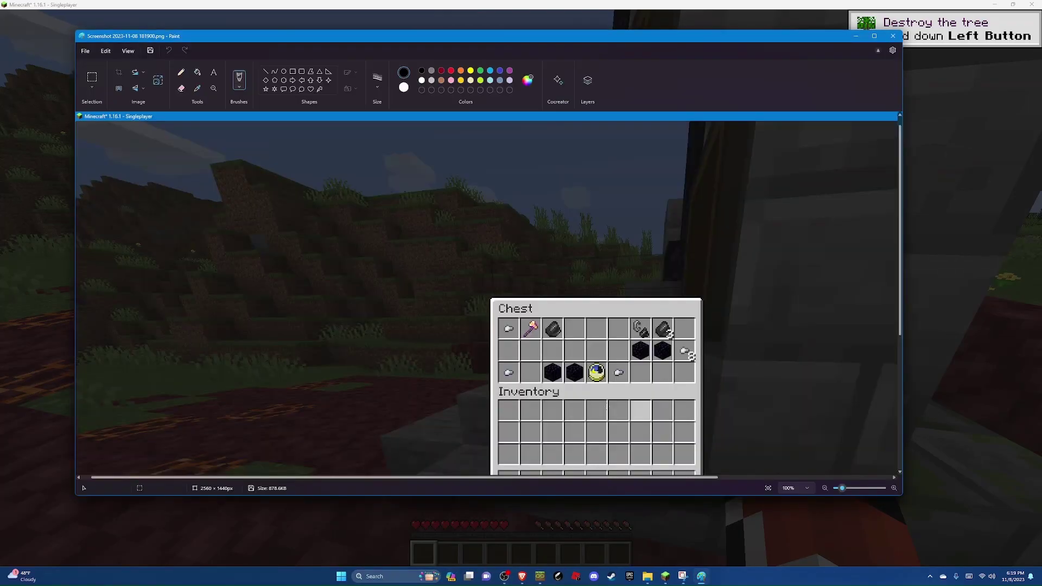
click(873, 36)
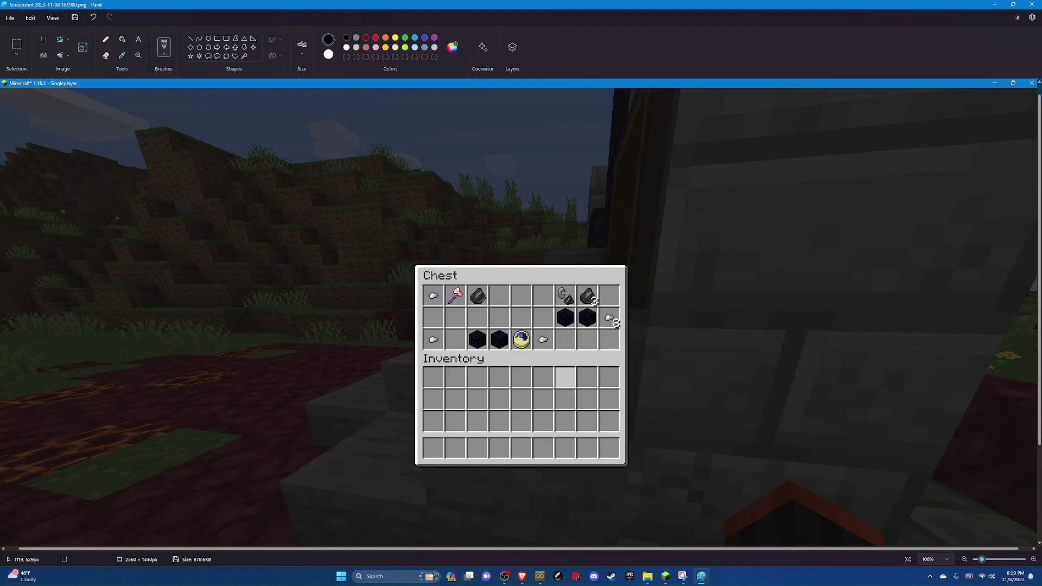
- Open Calculator and multiply the pixel coordinate 527 by 2
key(super)
click(458, 288)
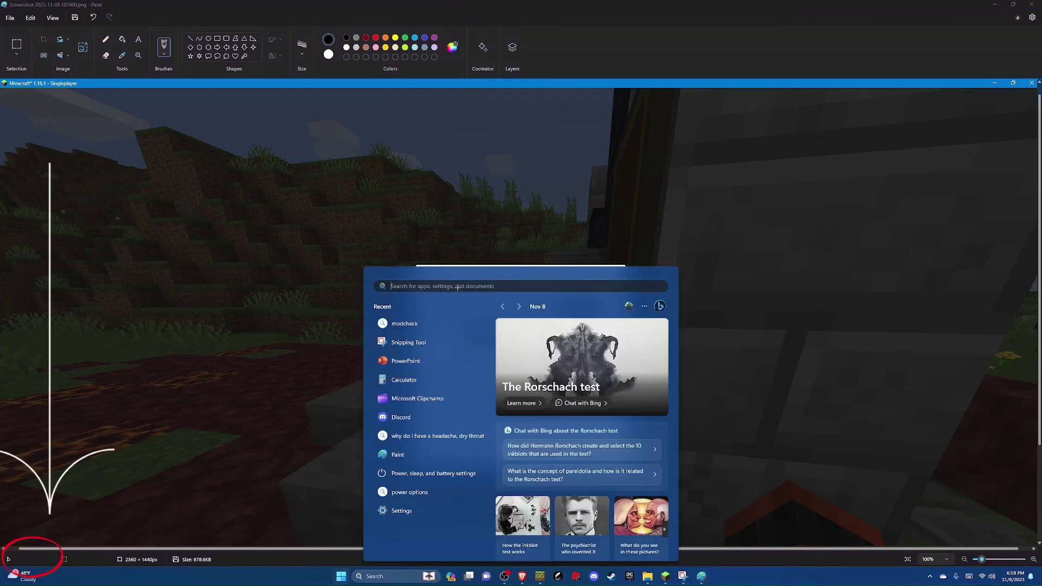
text(can)
key(BackSpace)
text(lc)
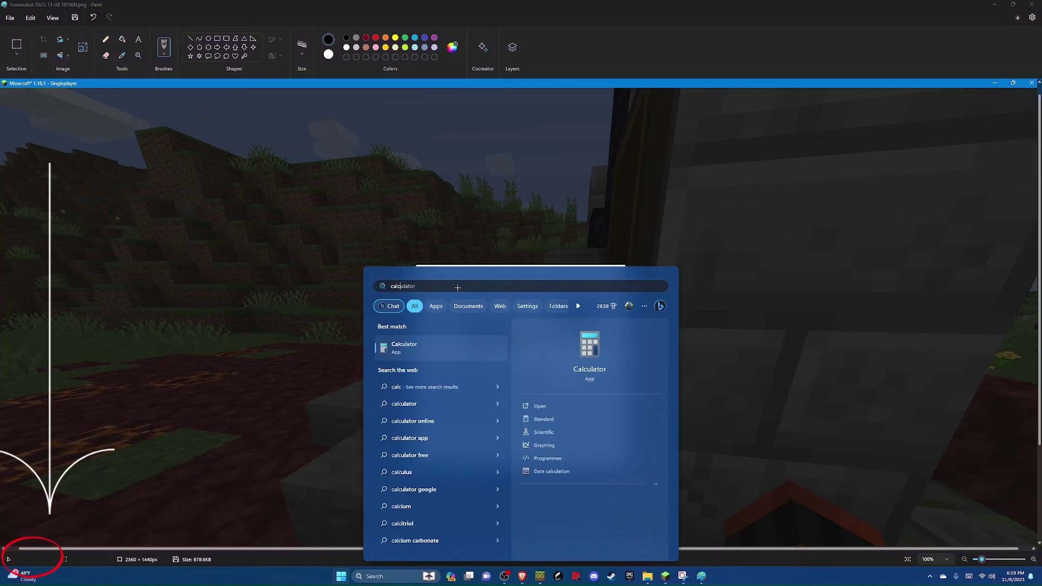
click(442, 349)
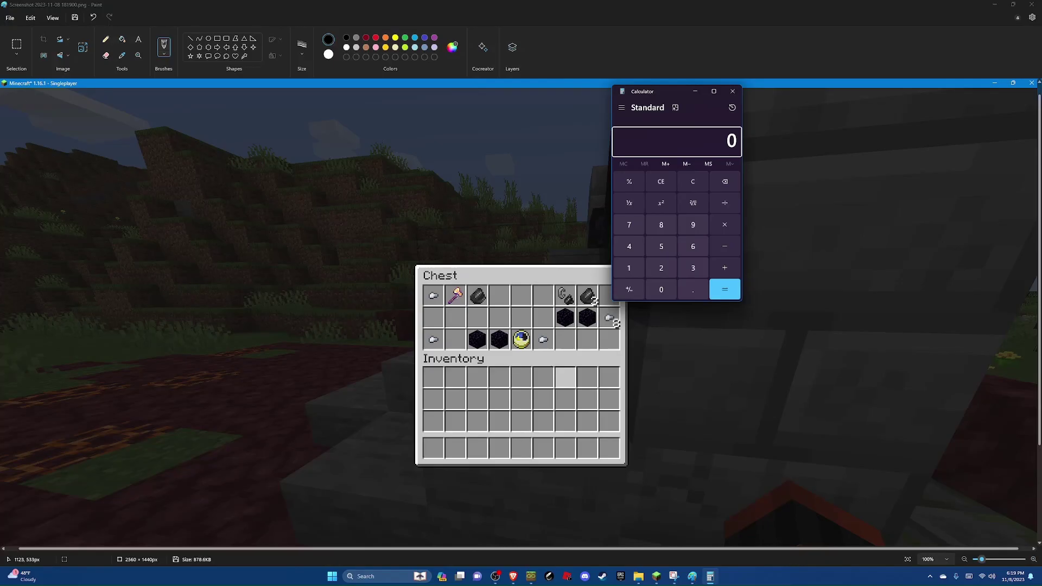
text(1054)
- Close Paint without saving, close Snipping Tool, and return to Minecraft and leave the chest
key(alt+F4)
key(alt+F4)
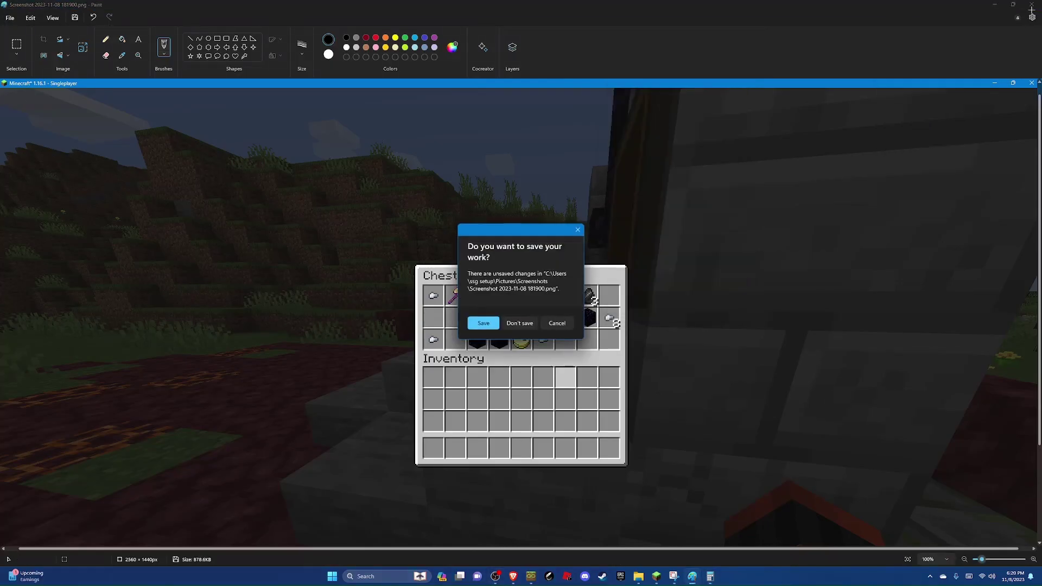
click(524, 322)
click(872, 185)
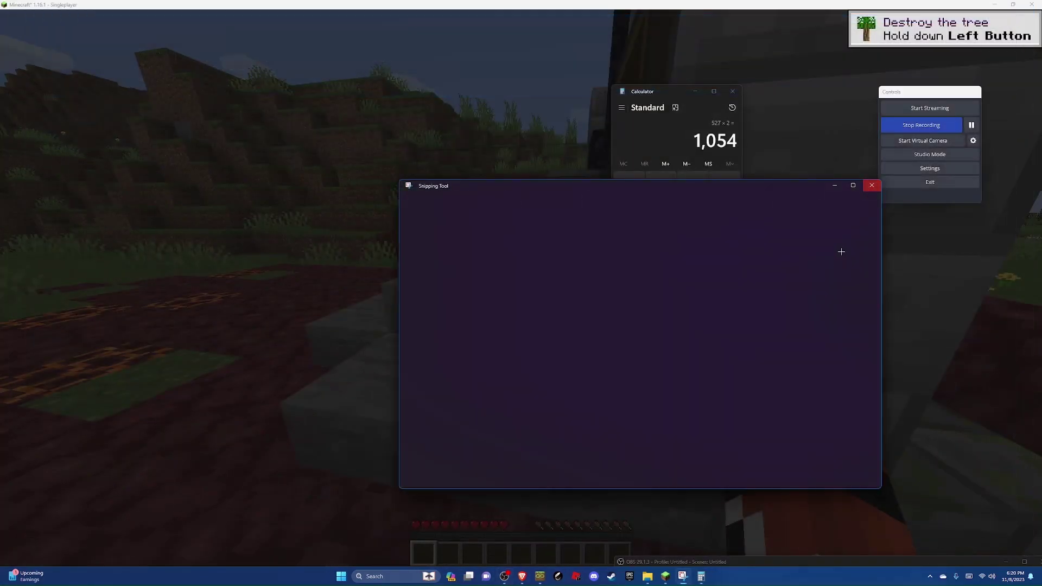
click(646, 395)
key(Escape)
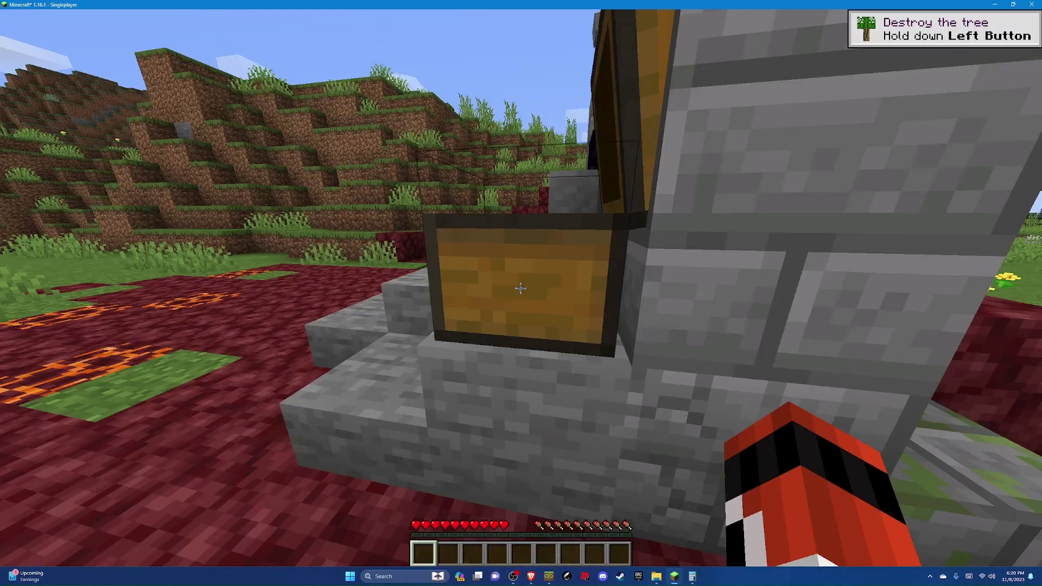
- View the in-game options, stop resets while quitting the world, and quit Minecraft from the title screen
key(Escape)
click(456, 259)
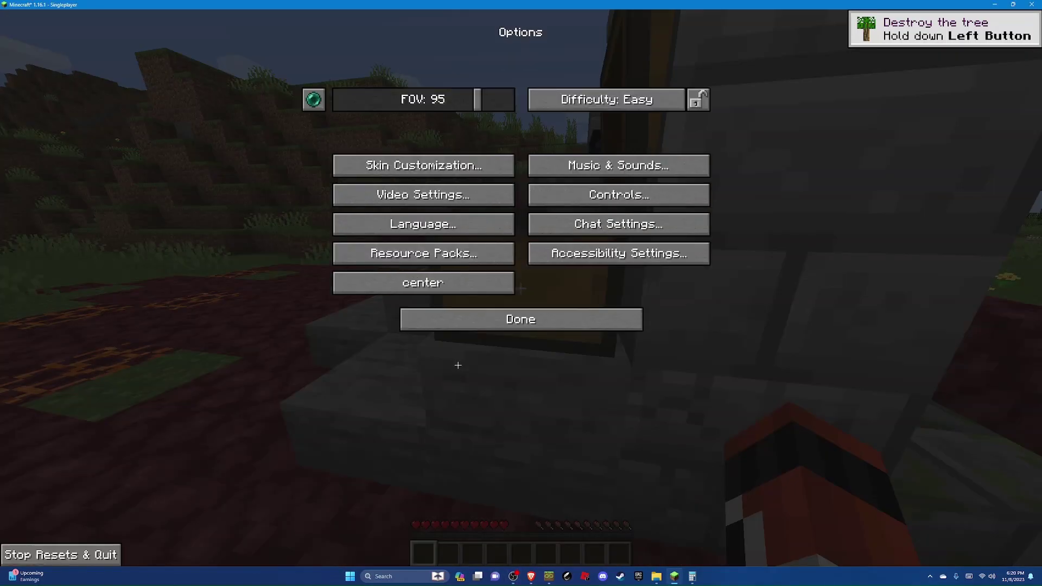
click(489, 325)
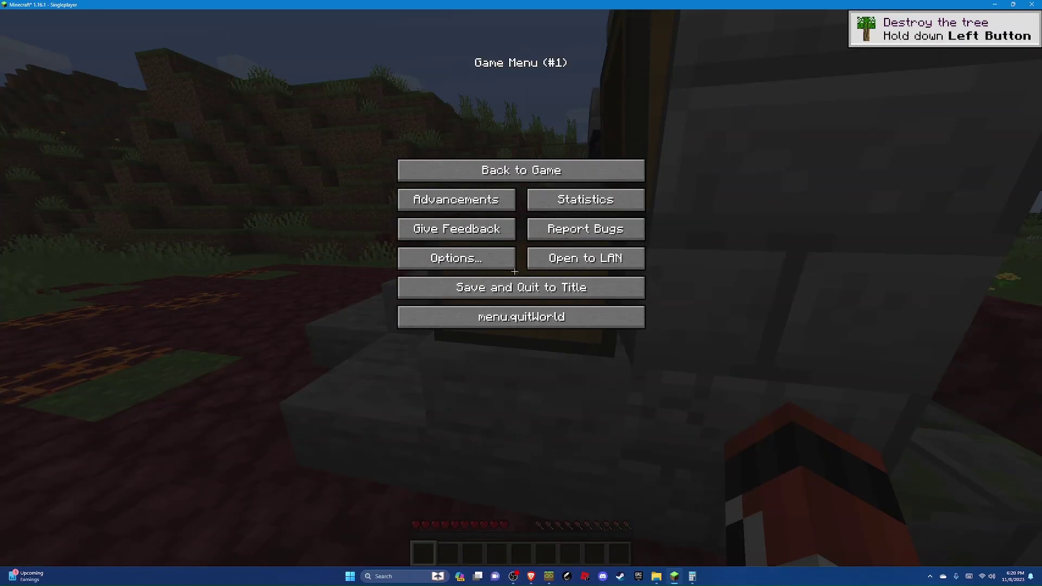
click(472, 249)
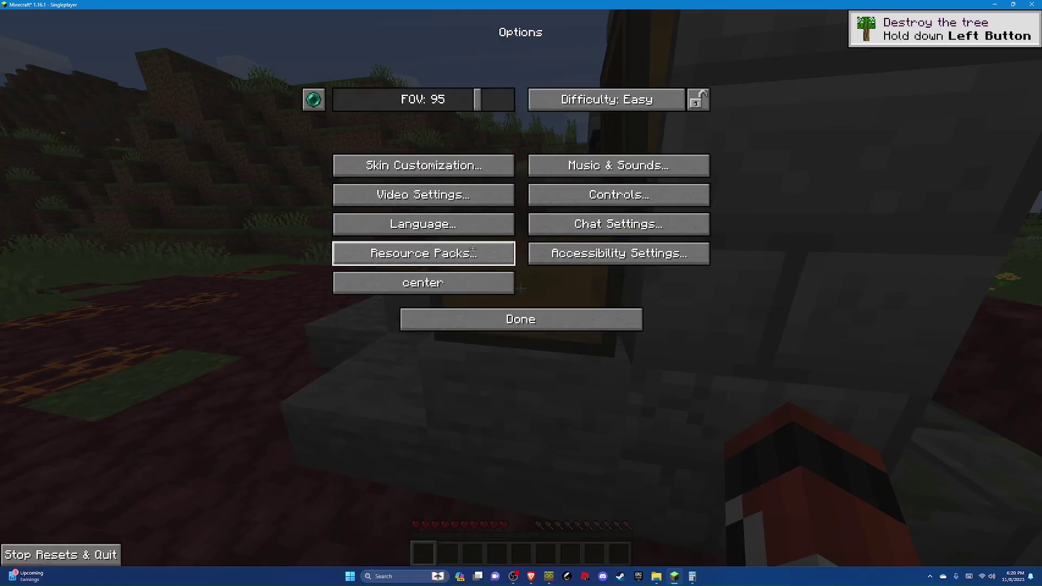
click(116, 557)
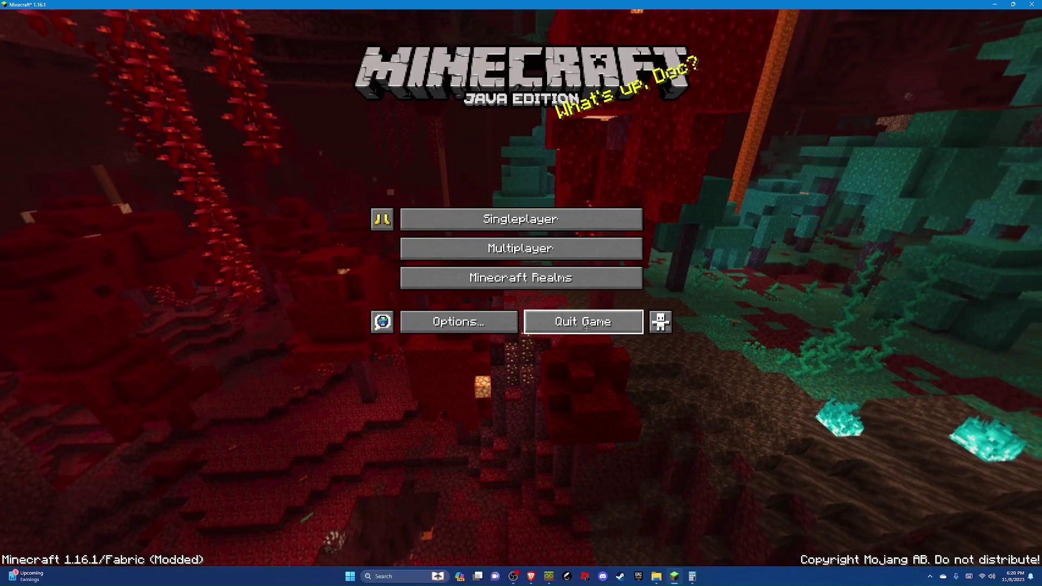
click(586, 326)
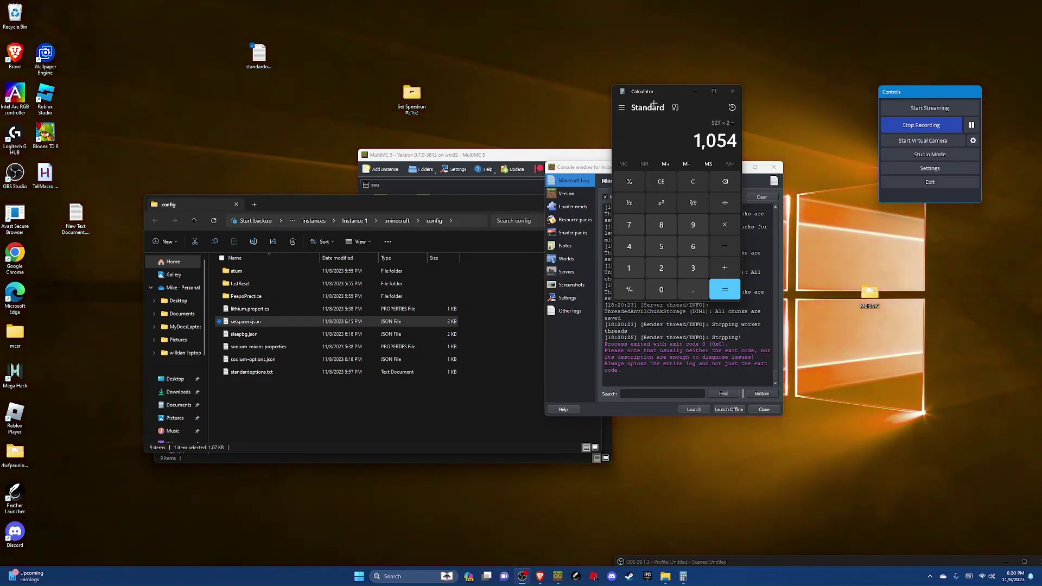
- Move Calculator out of the way and open the global Minecraft window size settings in MultiMC
drag(654, 94, 240, 194)
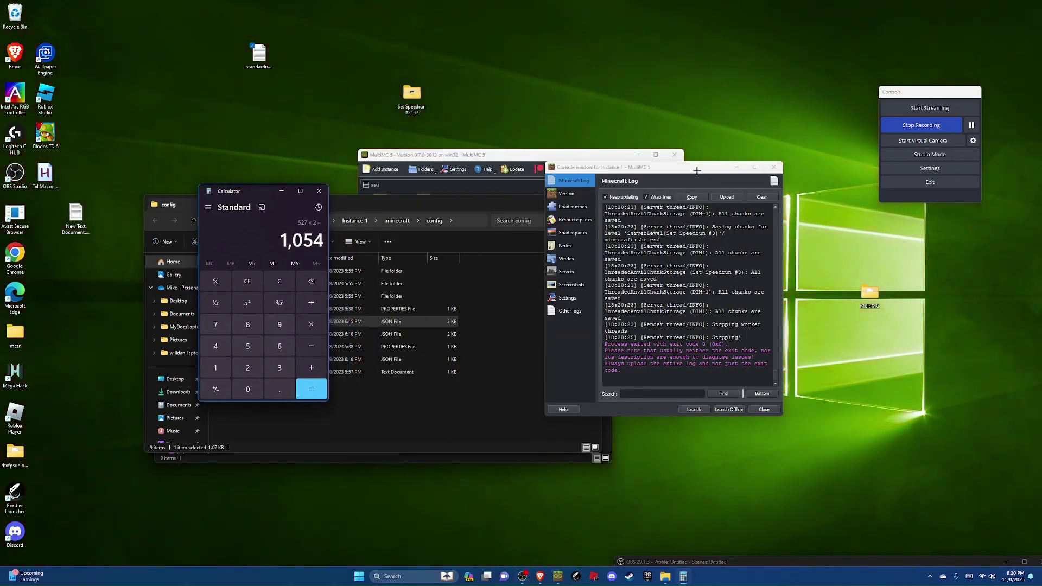
click(452, 154)
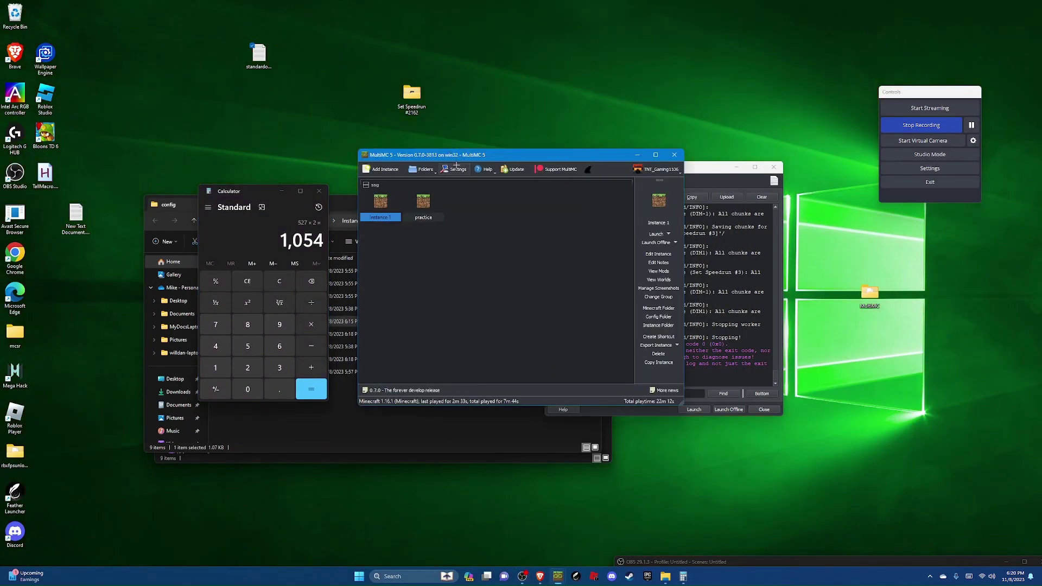
click(456, 167)
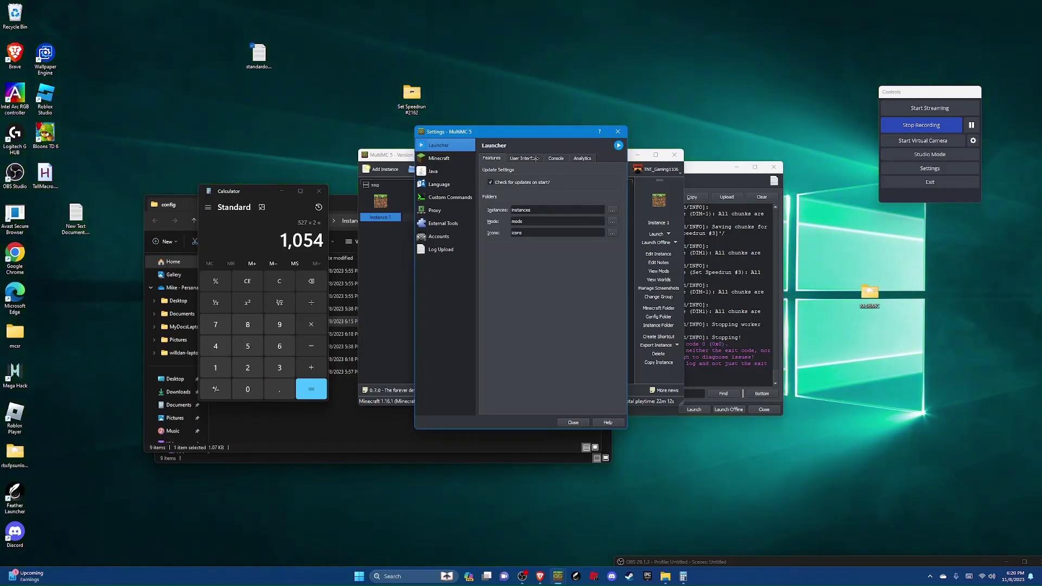
click(446, 158)
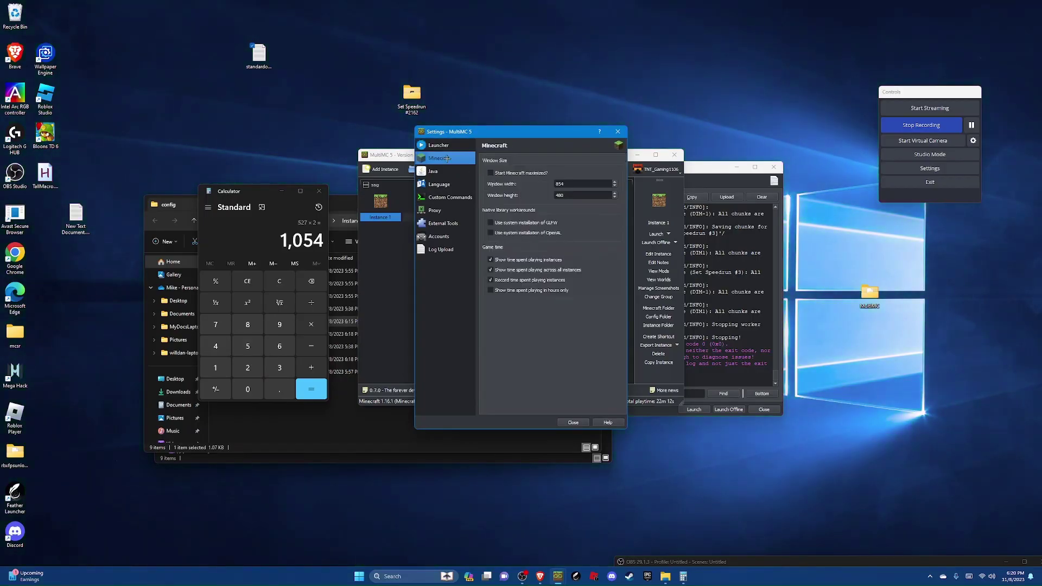
- Start editing the Minecraft window width, check Calculator's calculation history and close it
click(577, 184)
key(BackSpace)
key(BackSpace)
key(BackSpace)
click(318, 207)
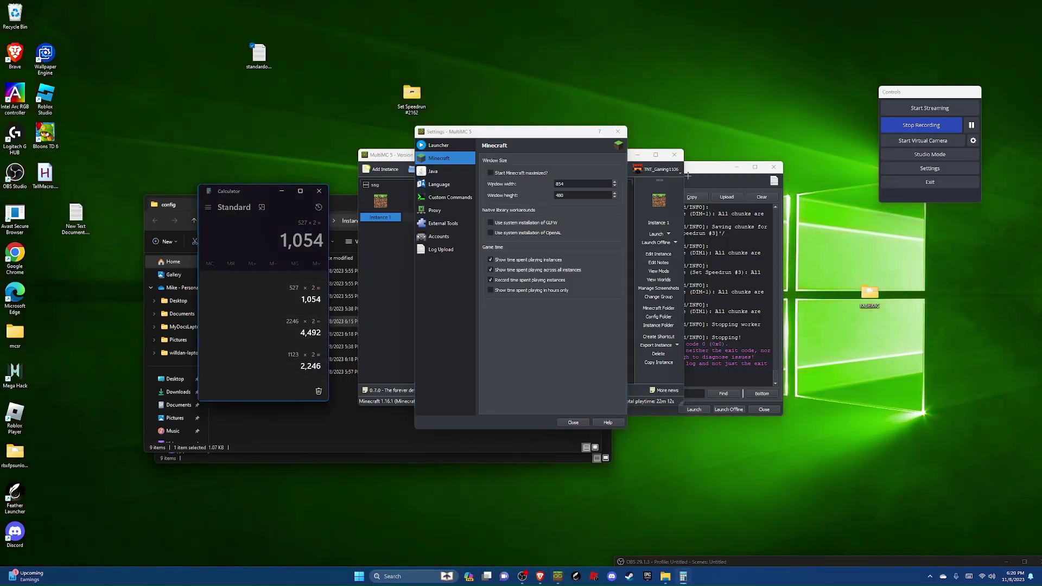
key(alt+F4)
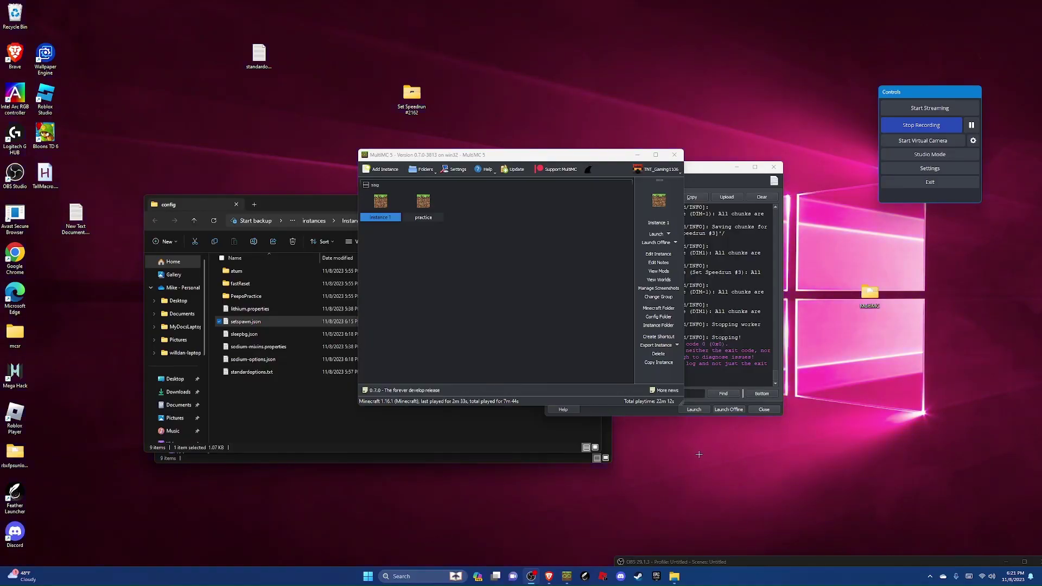
- Search Windows for the mouse pointer settings and open the pointer scheme customization in Mouse Properties
click(368, 577)
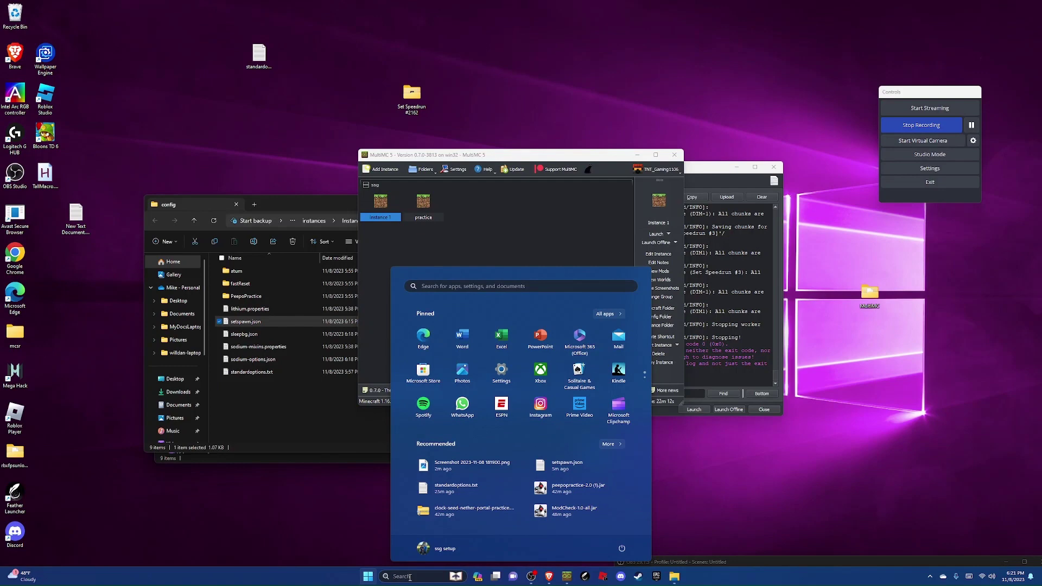
text(mouse)
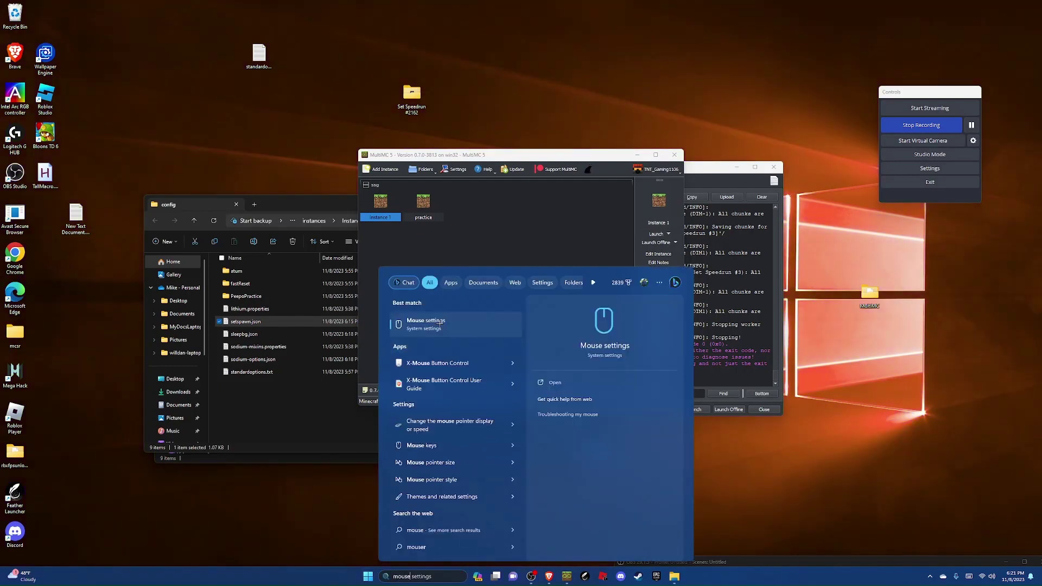
click(478, 429)
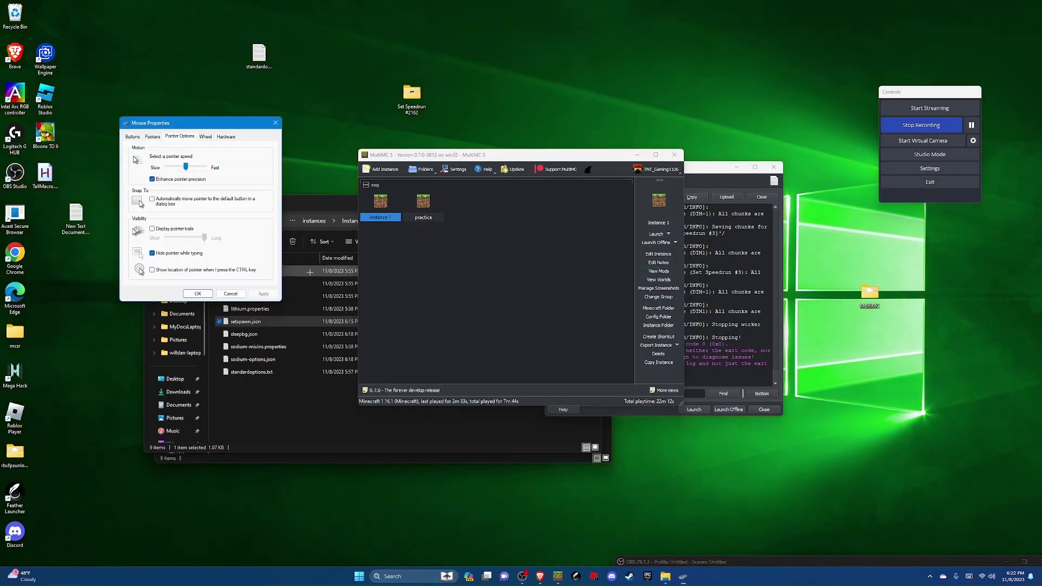
click(152, 136)
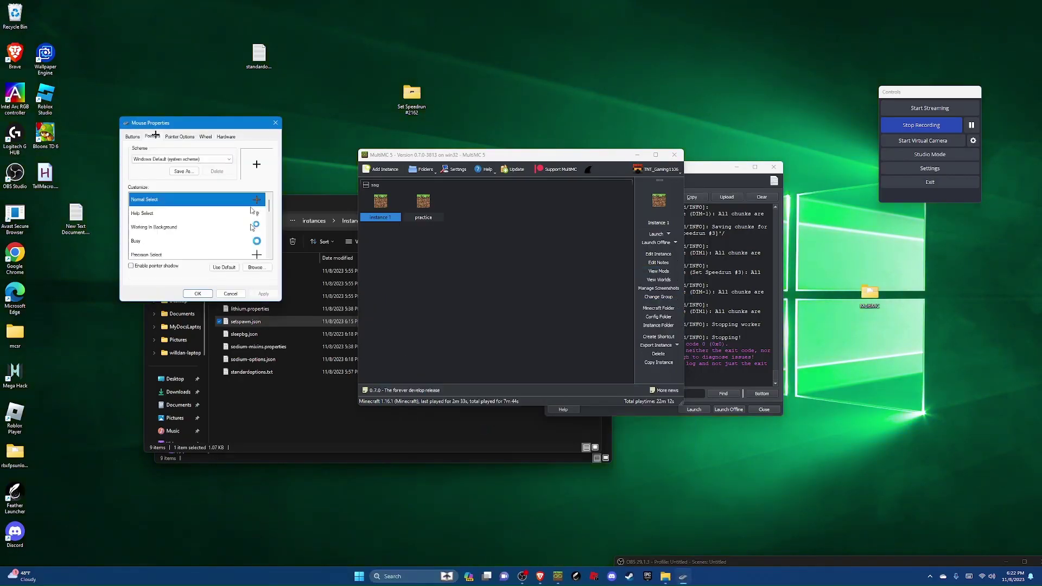
- Assign the cross_i.cur cursor file to the Normal Select pointer and confirm the mouse properties
double_click(189, 199)
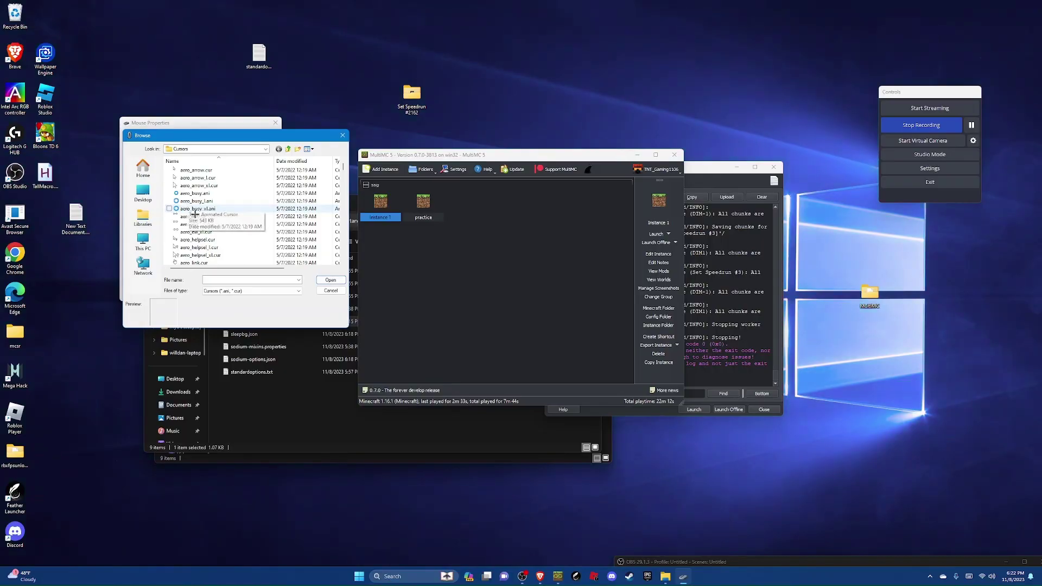
scroll(196, 213, down, 20)
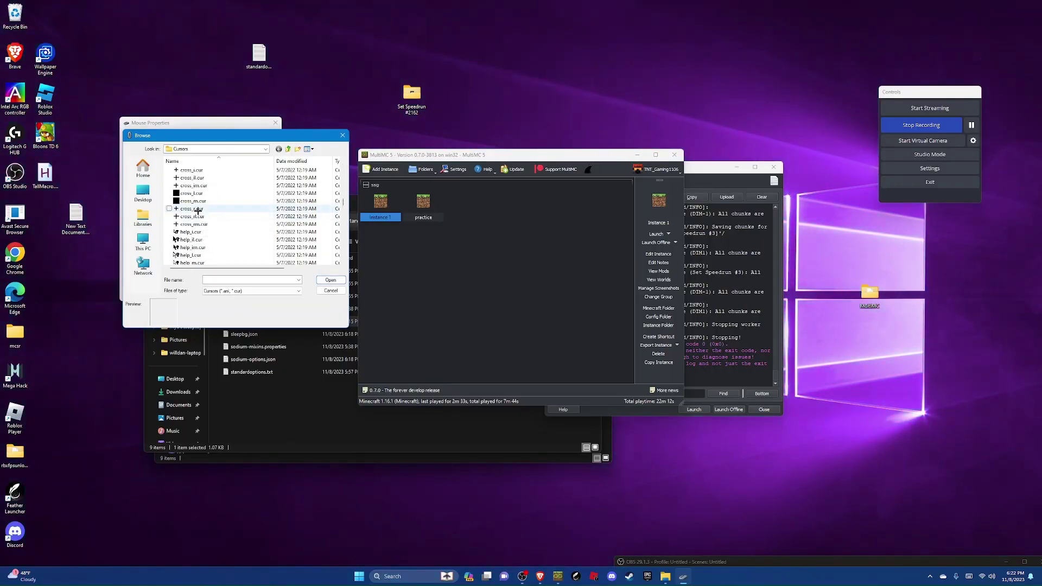
scroll(197, 208, up, 1)
click(194, 193)
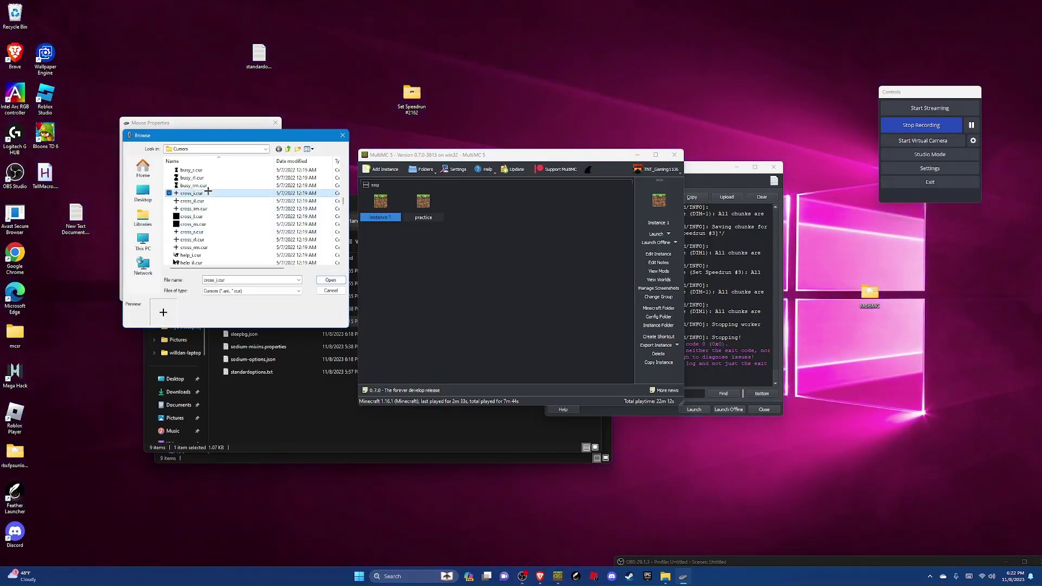
click(332, 279)
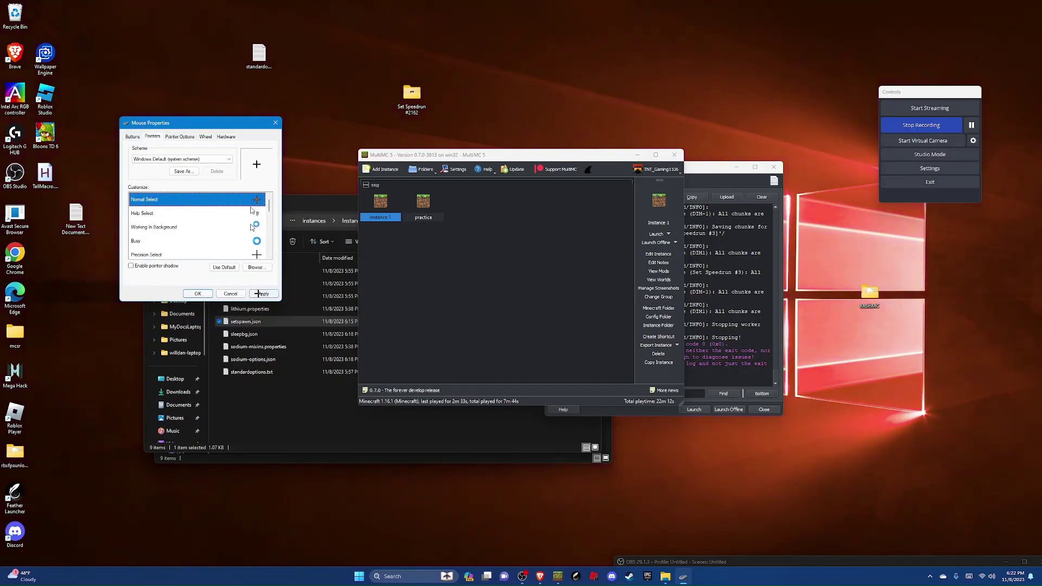
click(202, 300)
click(137, 282)
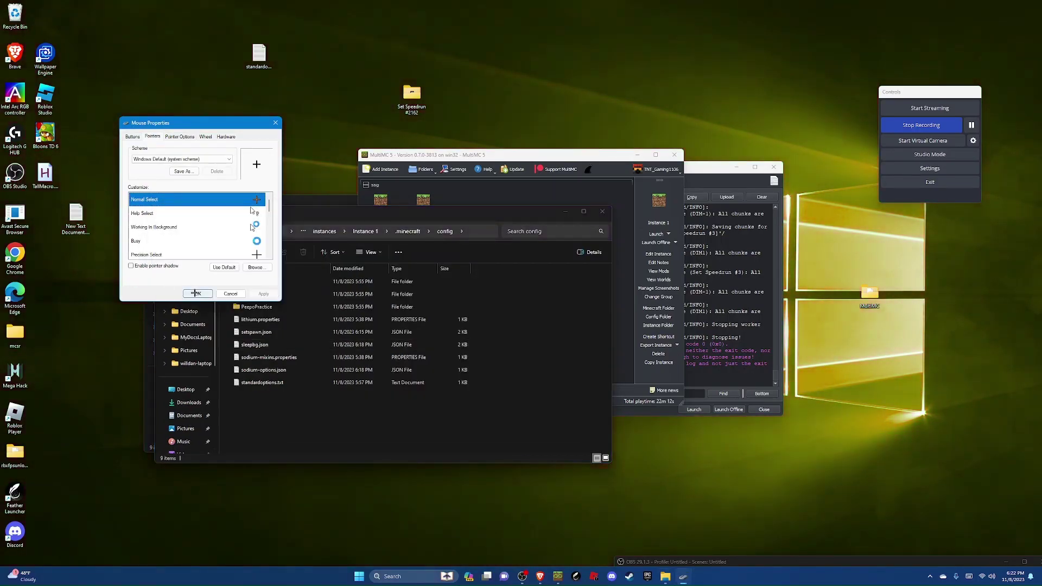
click(196, 293)
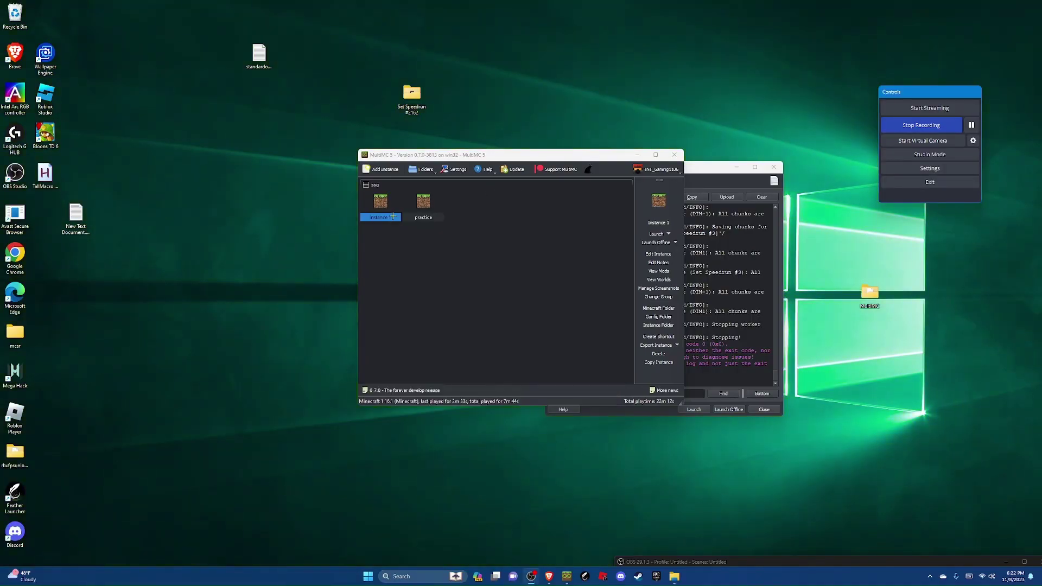
- Copy Instance 1 in MultiMC under a different instance number, without copying saves or keeping play time
right_click(393, 217)
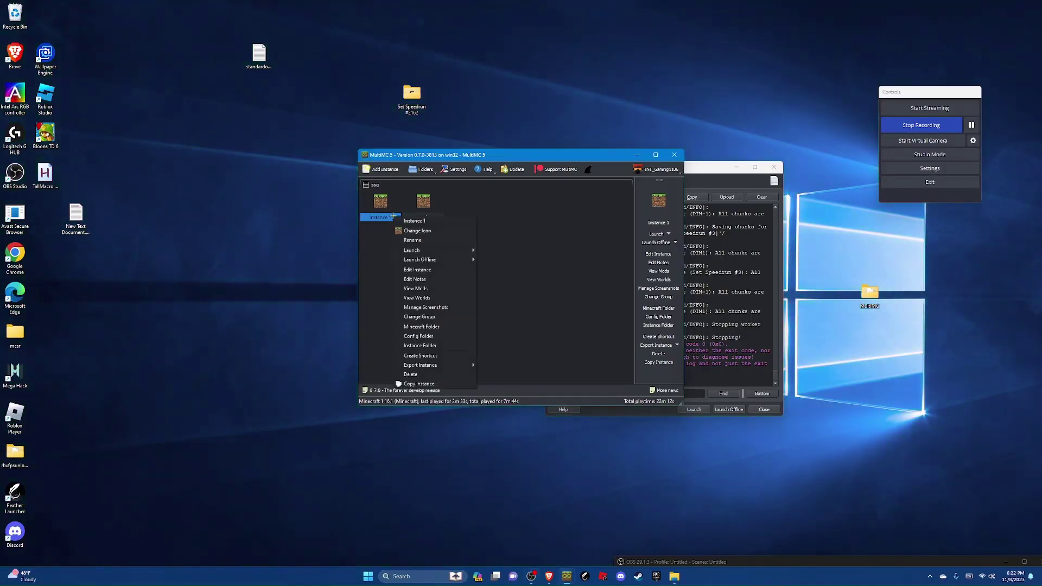
click(423, 383)
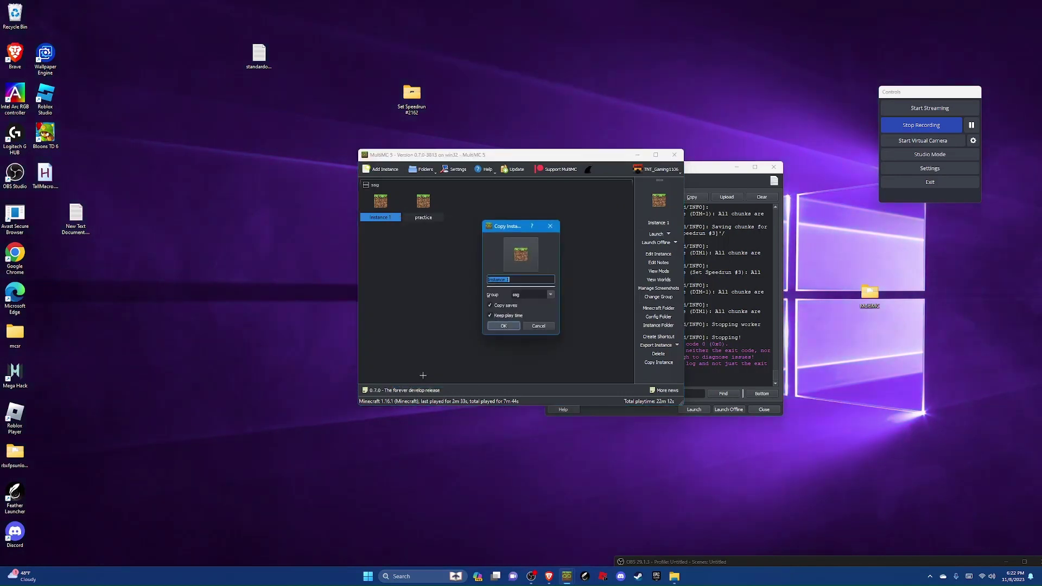
click(490, 306)
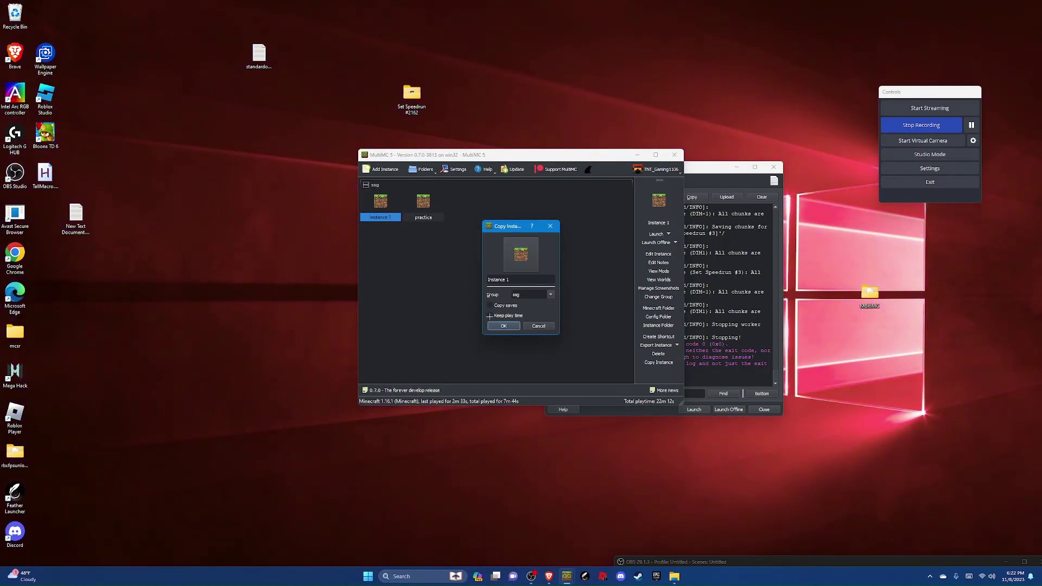
click(512, 280)
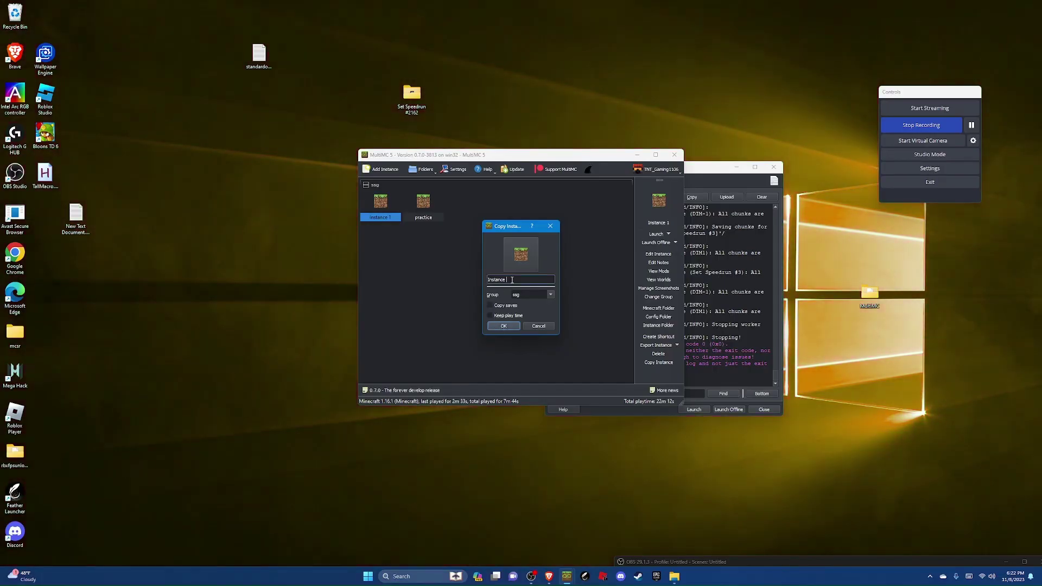
click(504, 326)
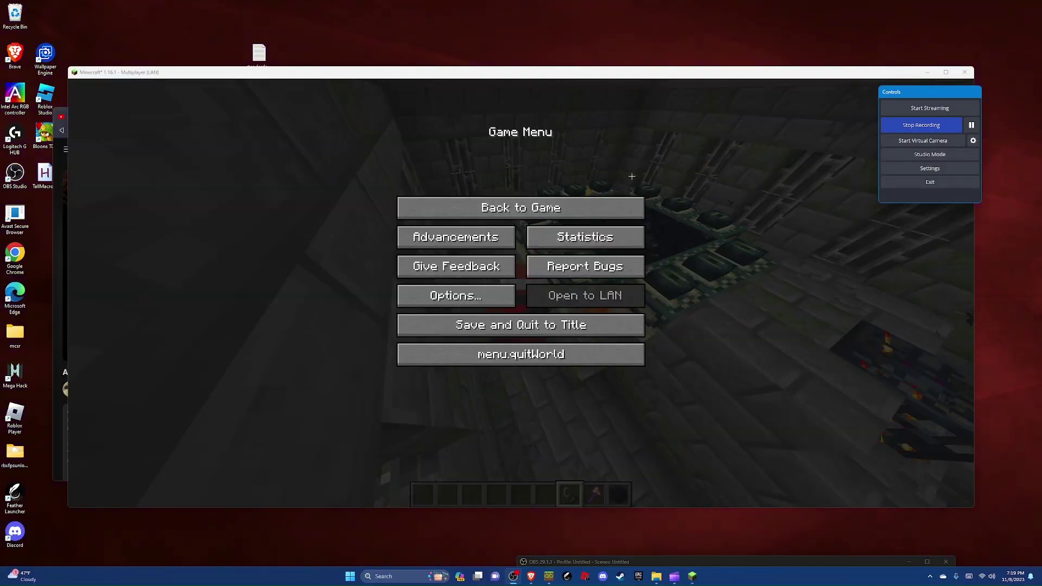
- Resume the Minecraft world in first person, walk to the chest minecart under the end portal frame, open it and maximize the window
key(Escape)
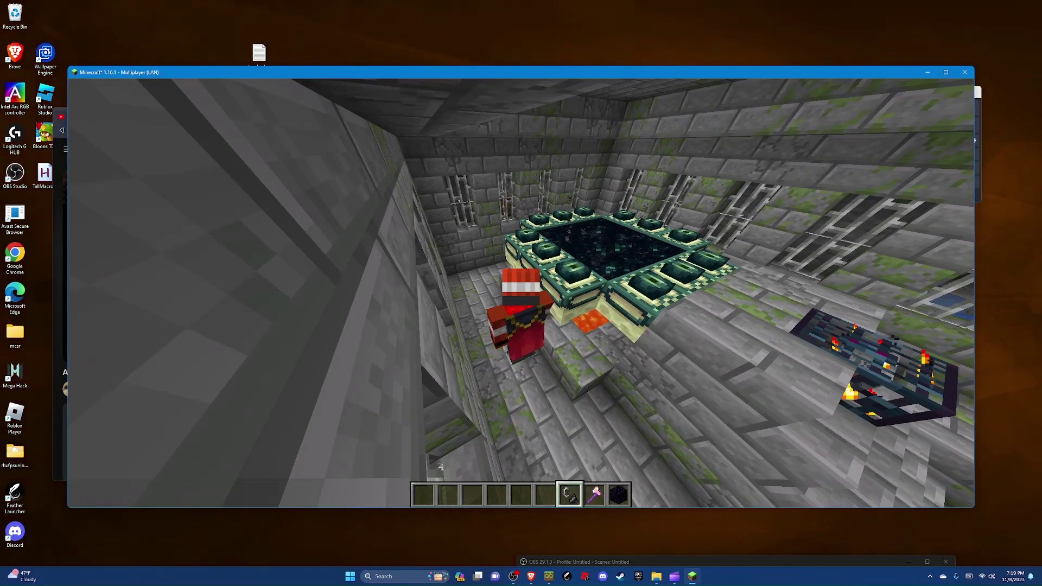
key(F5)
key(F5)
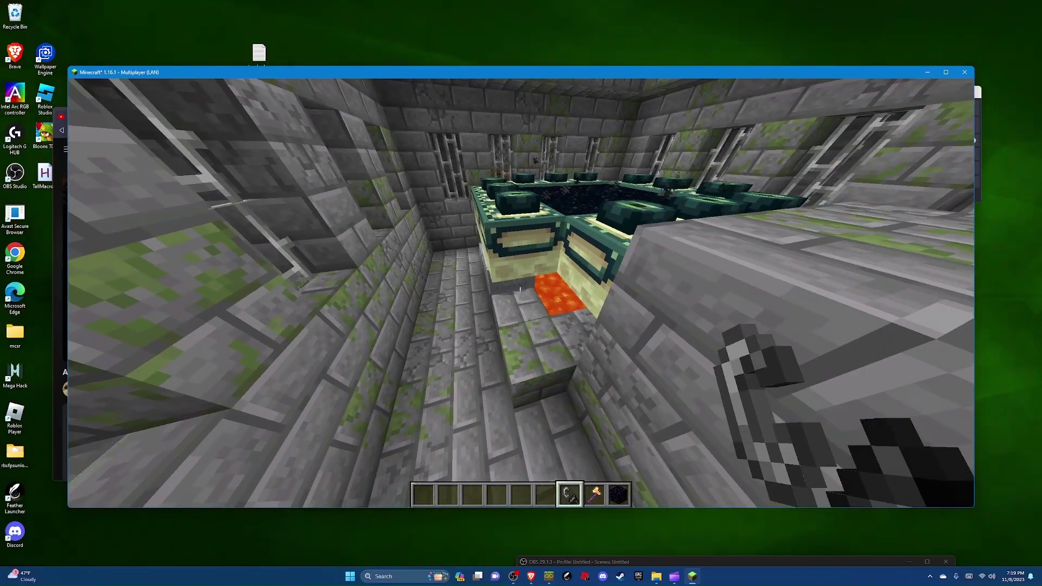
key(w)
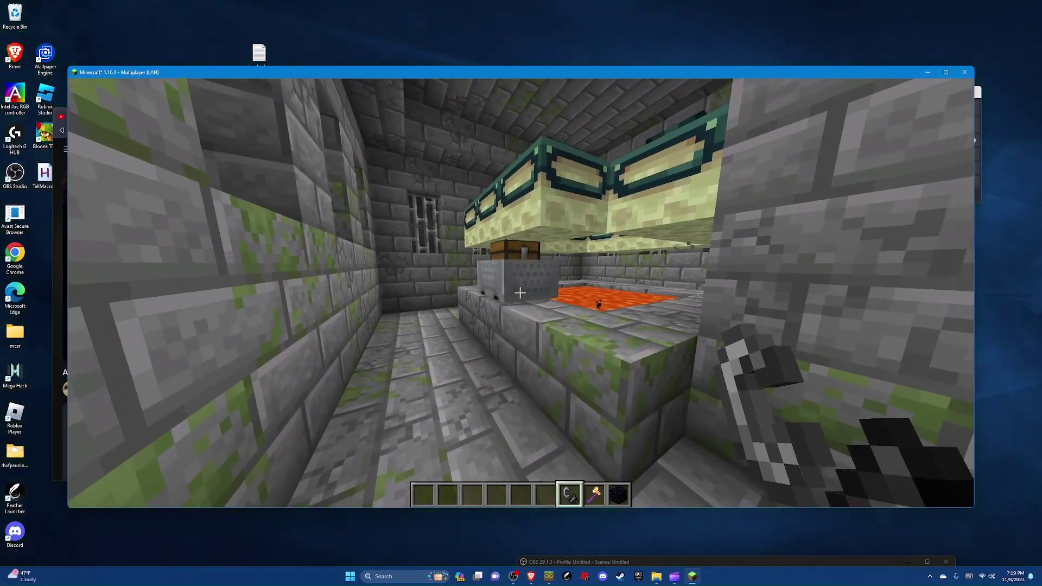
key(w)
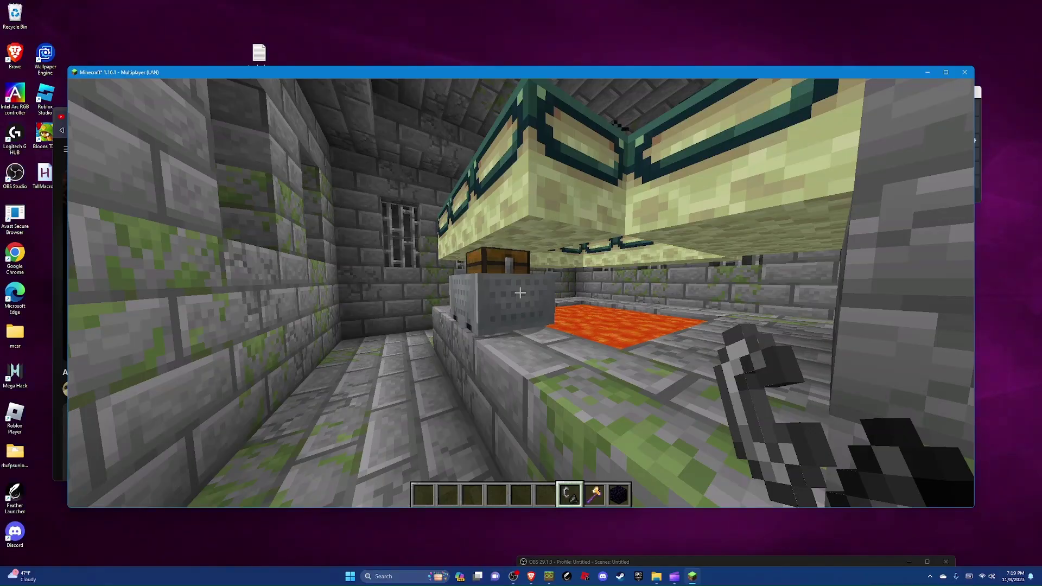
key(w)
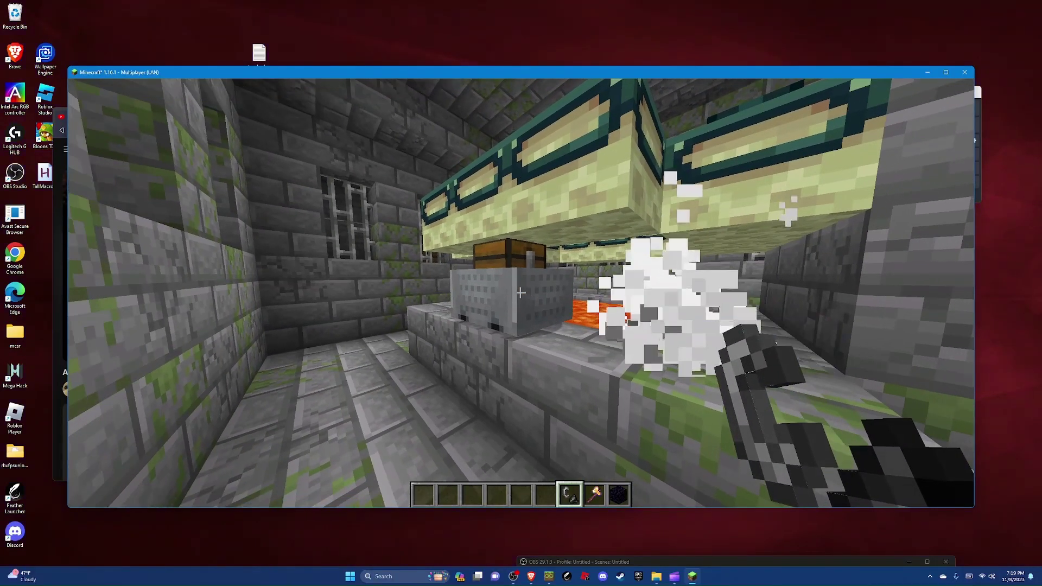
right_click(521, 293)
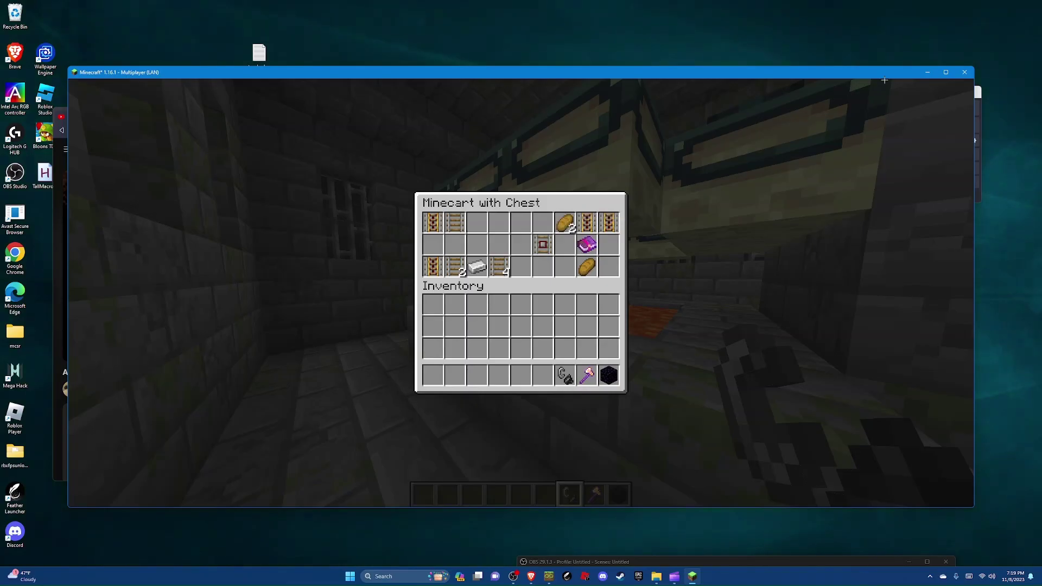
click(946, 72)
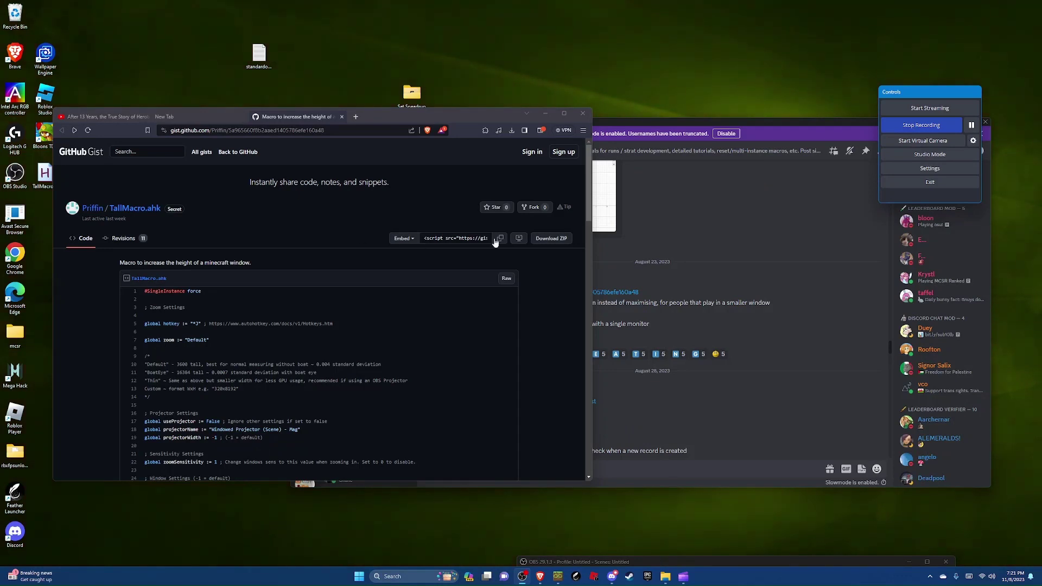
- Download the TallMacro.ahk gist as a ZIP archive into the Downloads folder
click(512, 239)
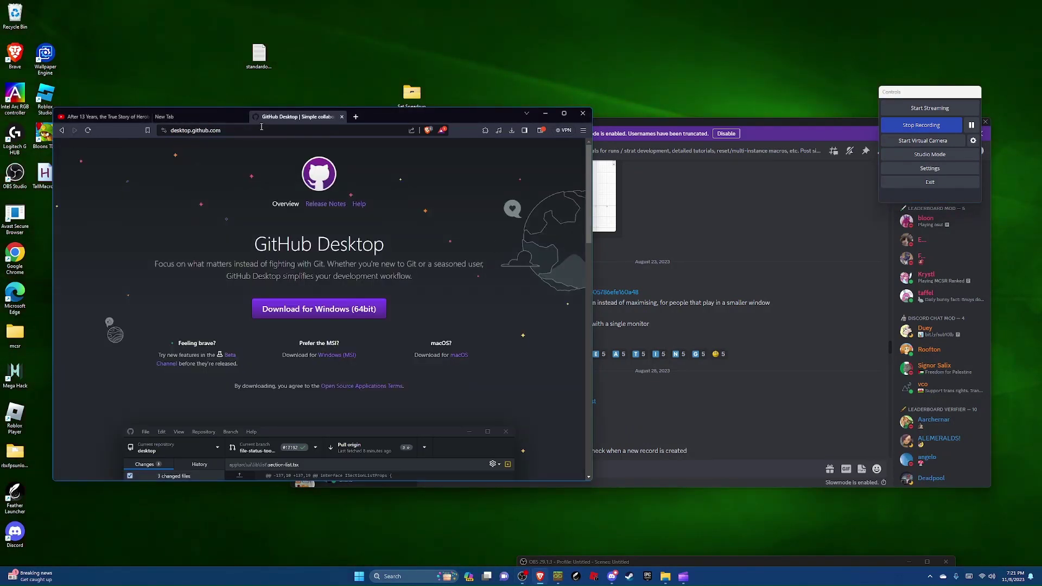
key(alt+Left)
click(554, 239)
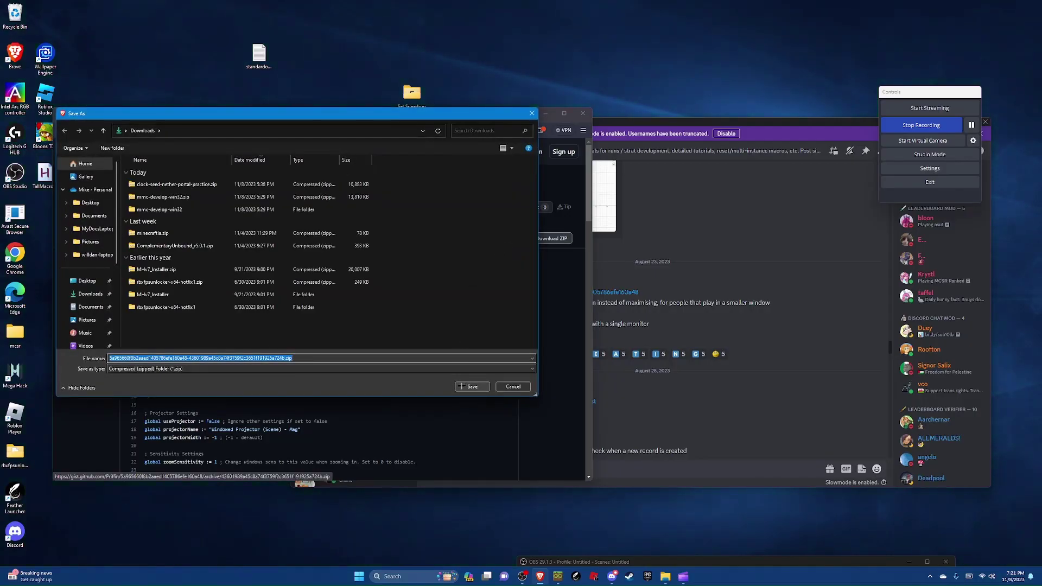
click(466, 387)
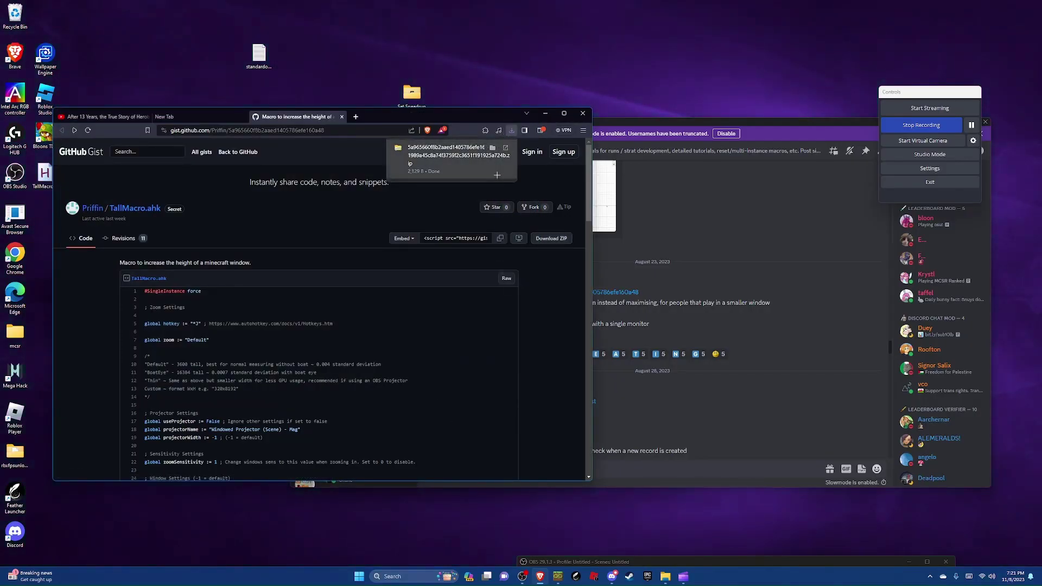
- Open the downloaded archive and copy TallMacro.ahk from its inner folder to the desktop, replacing the existing file
click(506, 148)
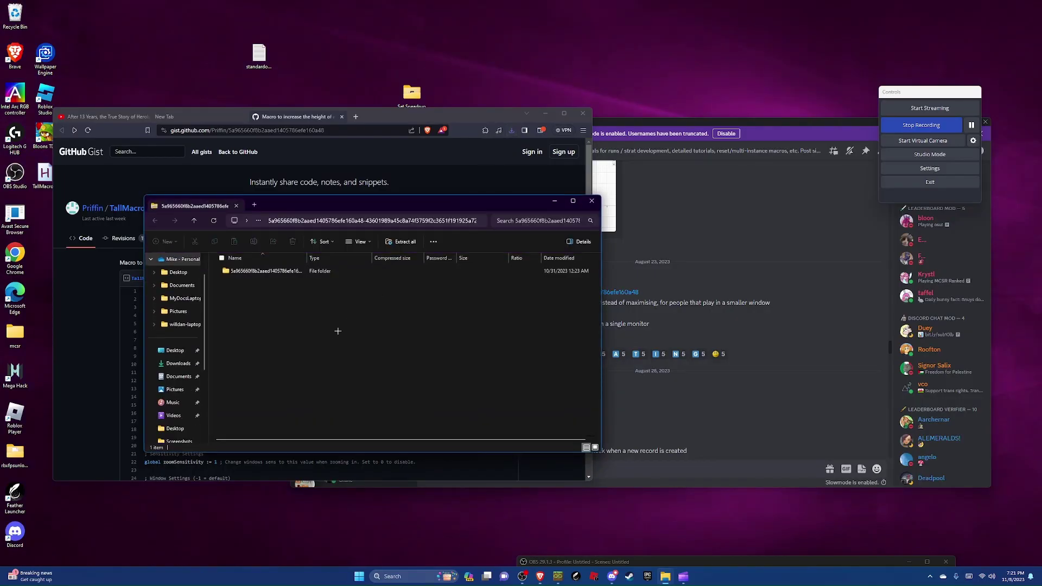
double_click(247, 271)
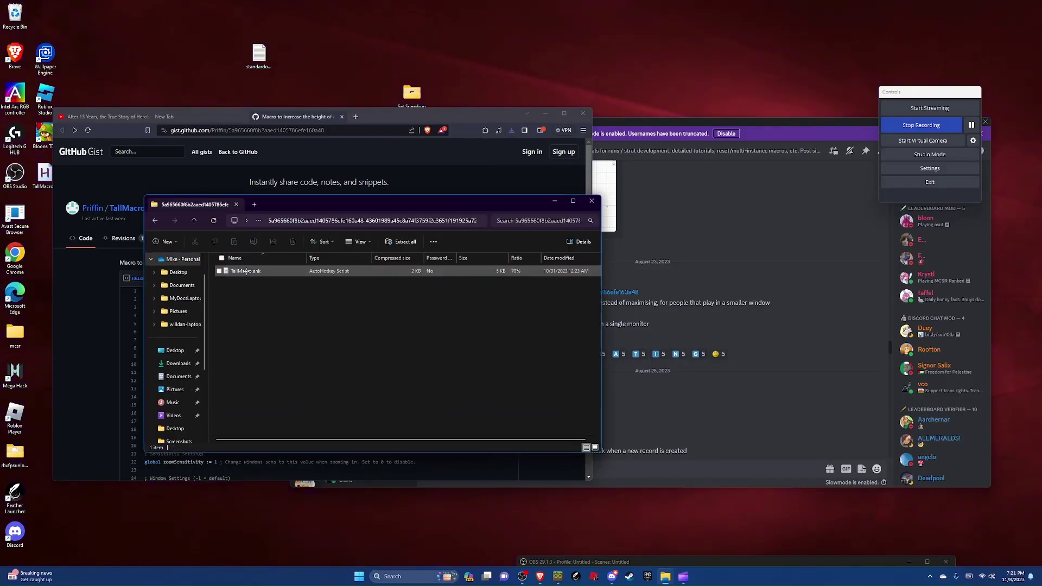
click(256, 272)
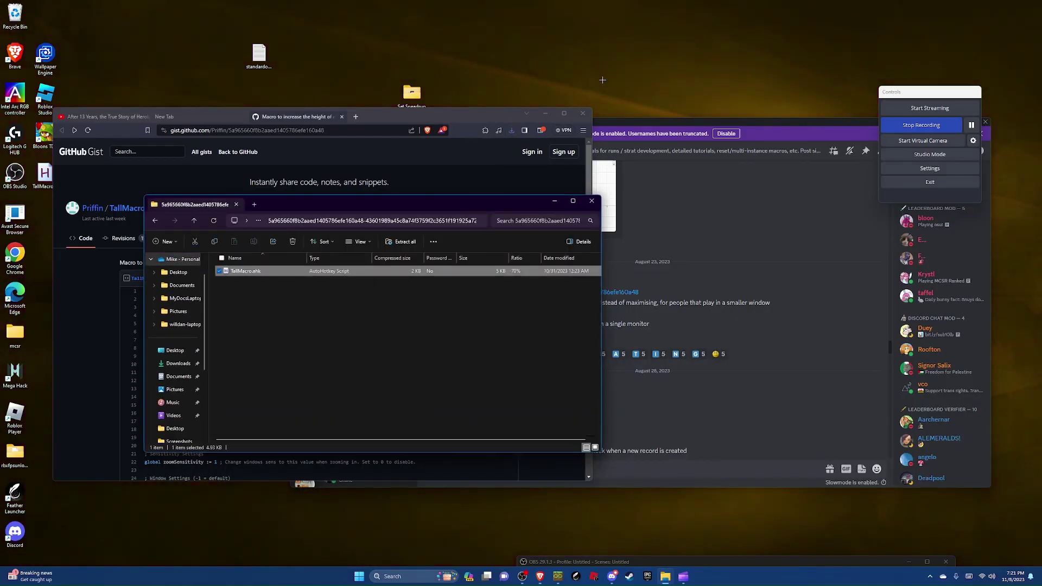
drag(603, 80, 601, 83)
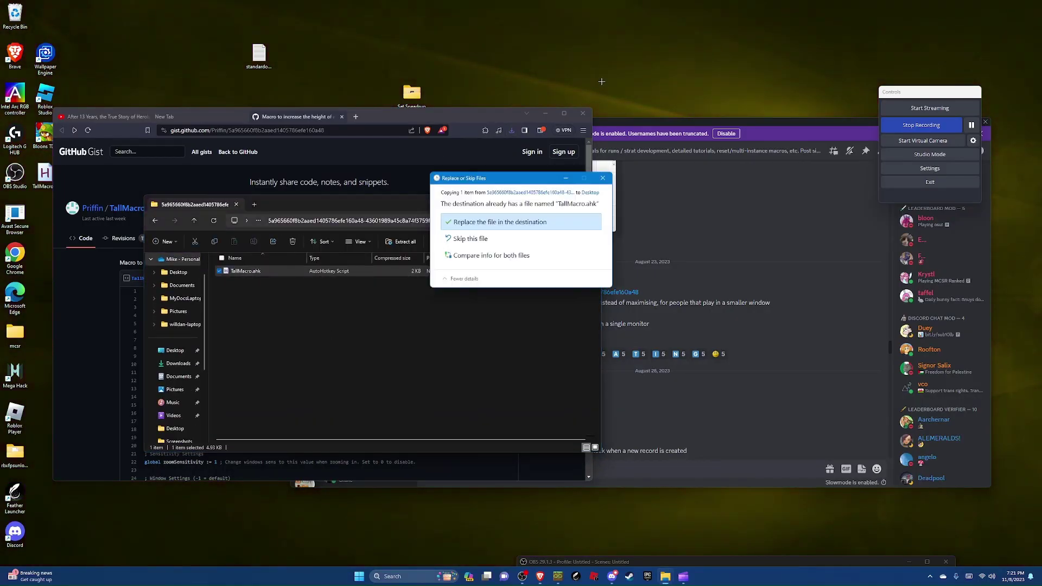
click(526, 222)
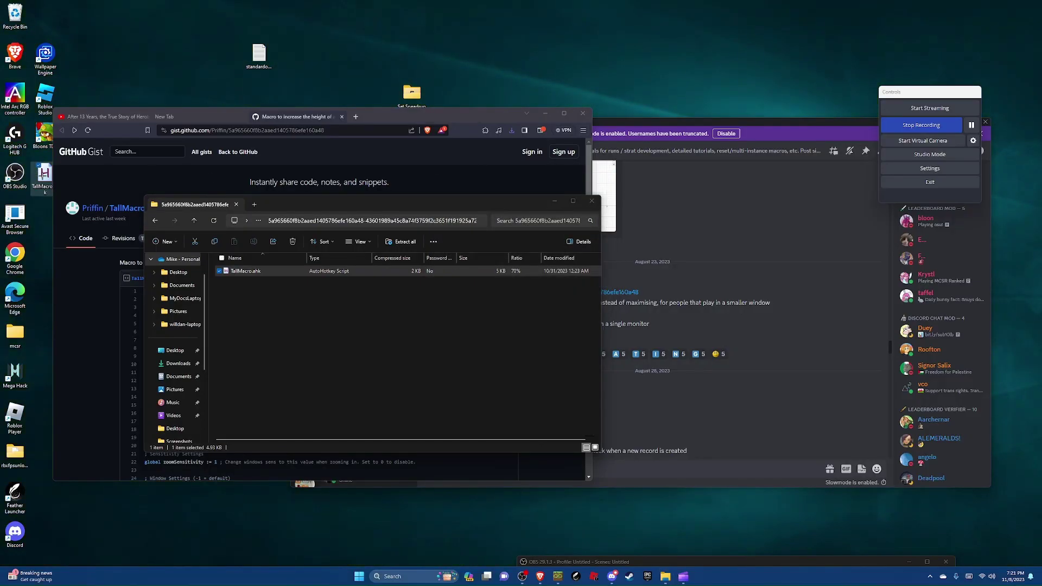
- Open the desktop copy of TallMacro.ahk for editing and go to its "Default" zoom block
right_click(42, 175)
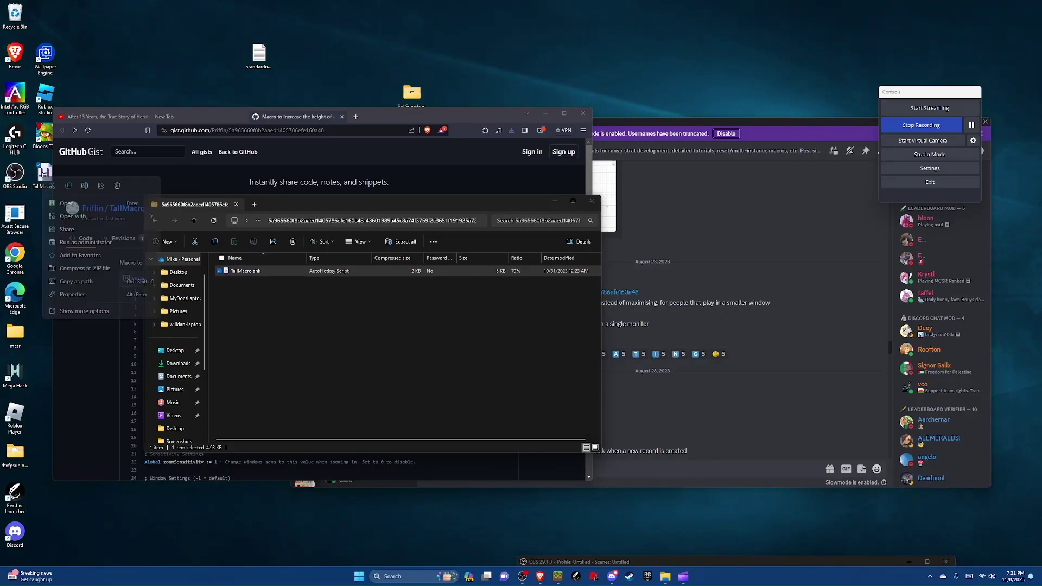
click(78, 315)
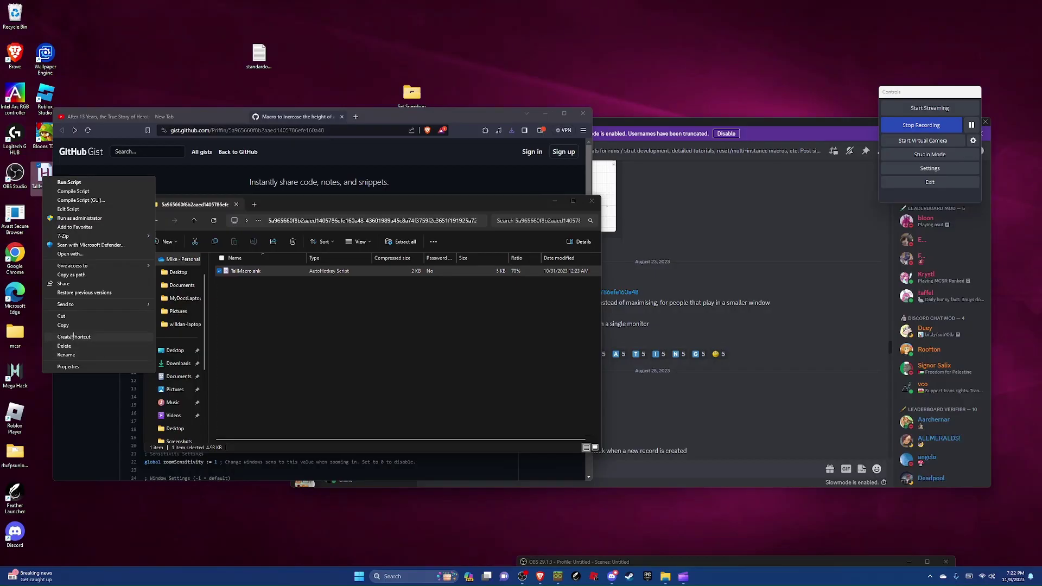
click(77, 209)
scroll(140, 194, down, 6)
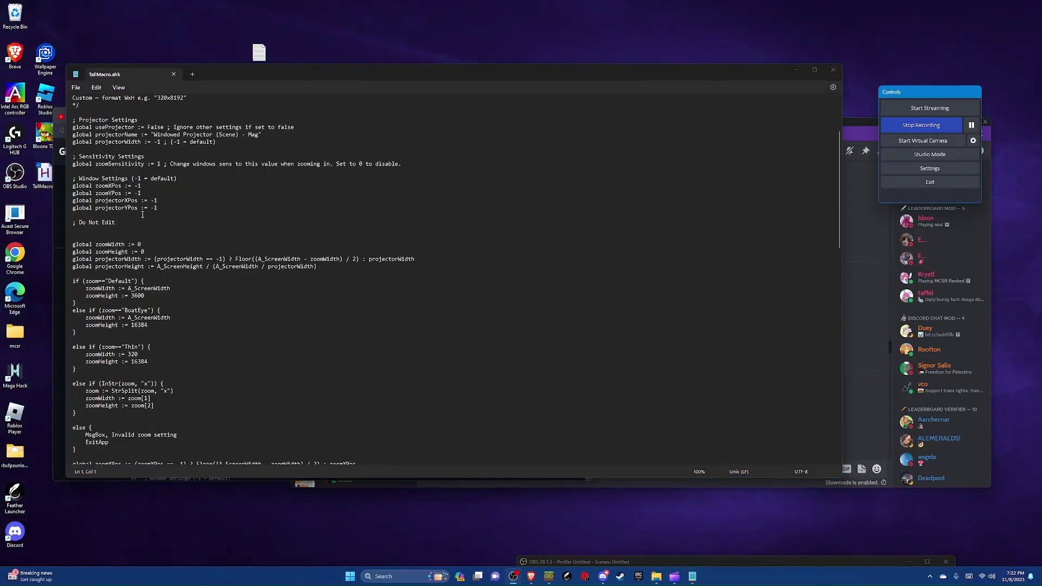
scroll(142, 215, down, 1)
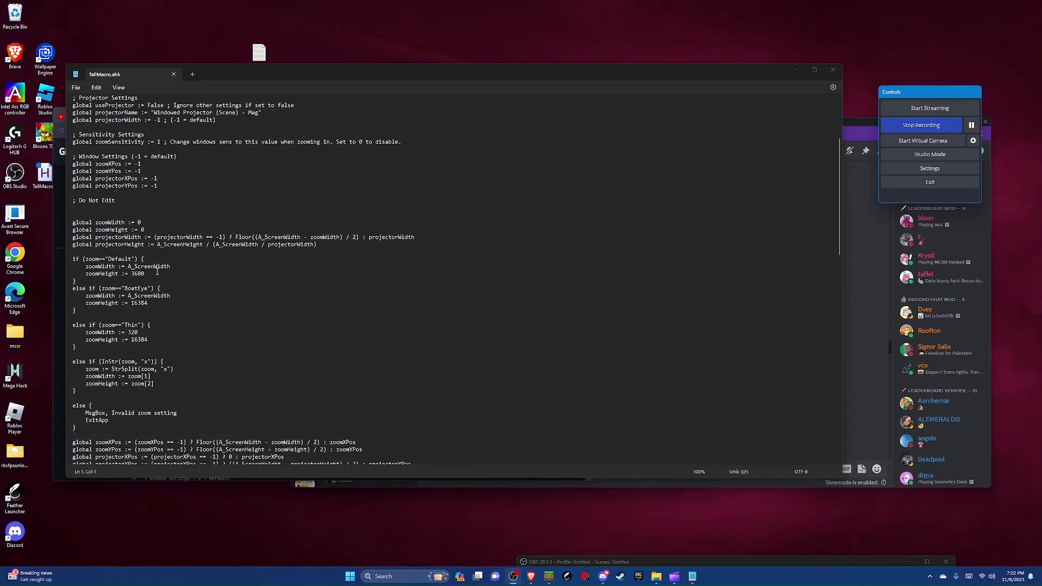
- Clear the zoomWidth and zoomHeight values in the script's "Default" zoom block and close the editor
click(156, 273)
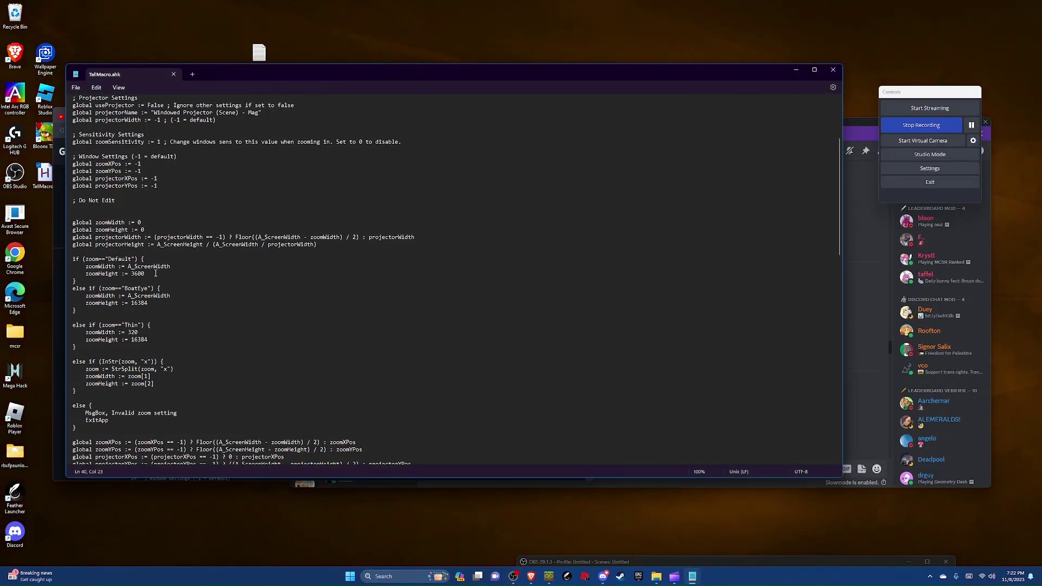
click(172, 267)
key(BackSpace)
key(BackSpace)
key(BackSpace)
key(BackSpace)
key(BackSpace)
key(BackSpace)
key(BackSpace)
key(BackSpace)
key(BackSpace)
key(BackSpace)
key(BackSpace)
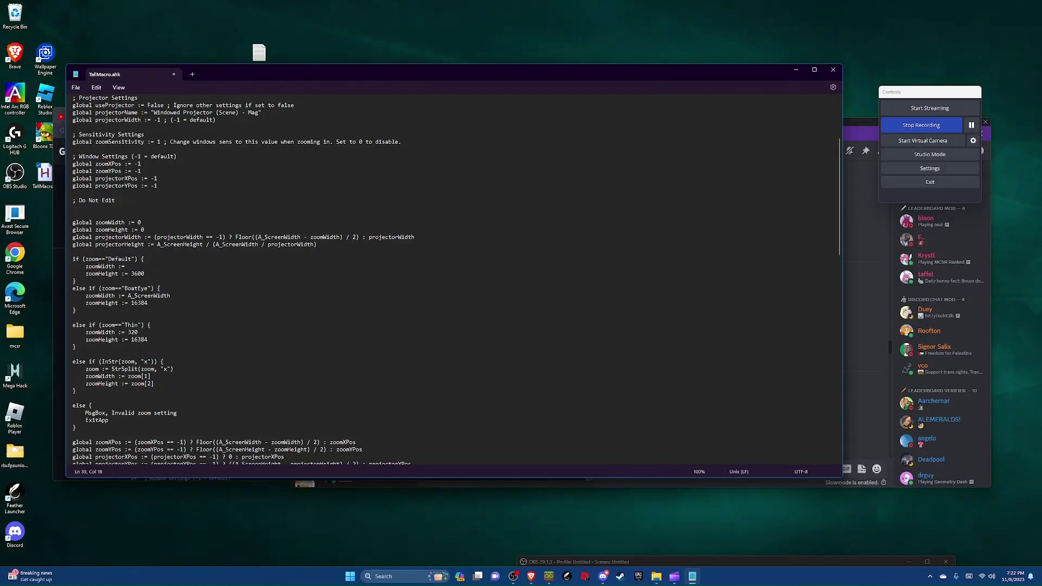
key(Delete)
key(Delete)
key(Delete)
key(Delete)
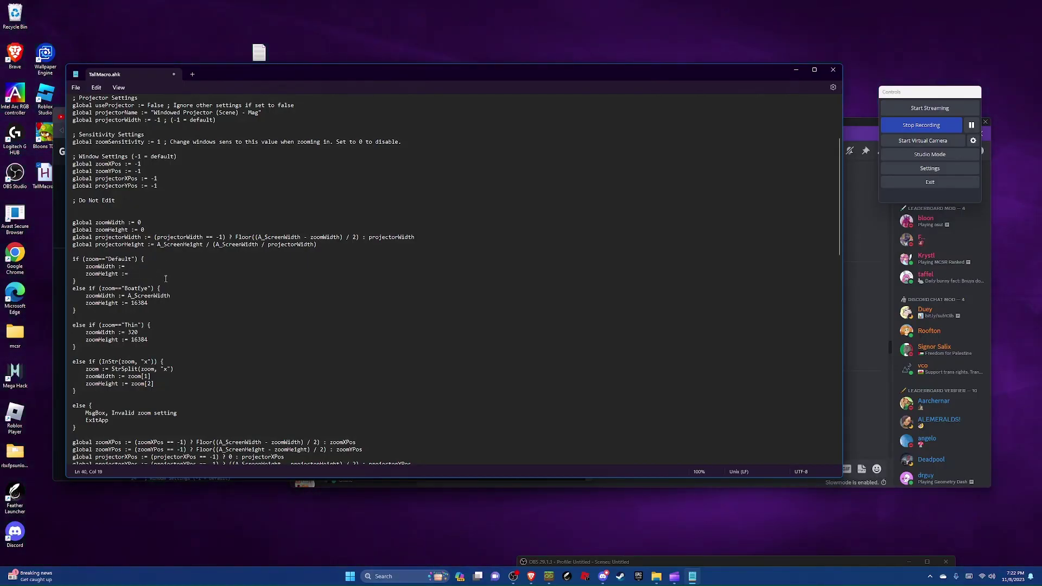
click(834, 69)
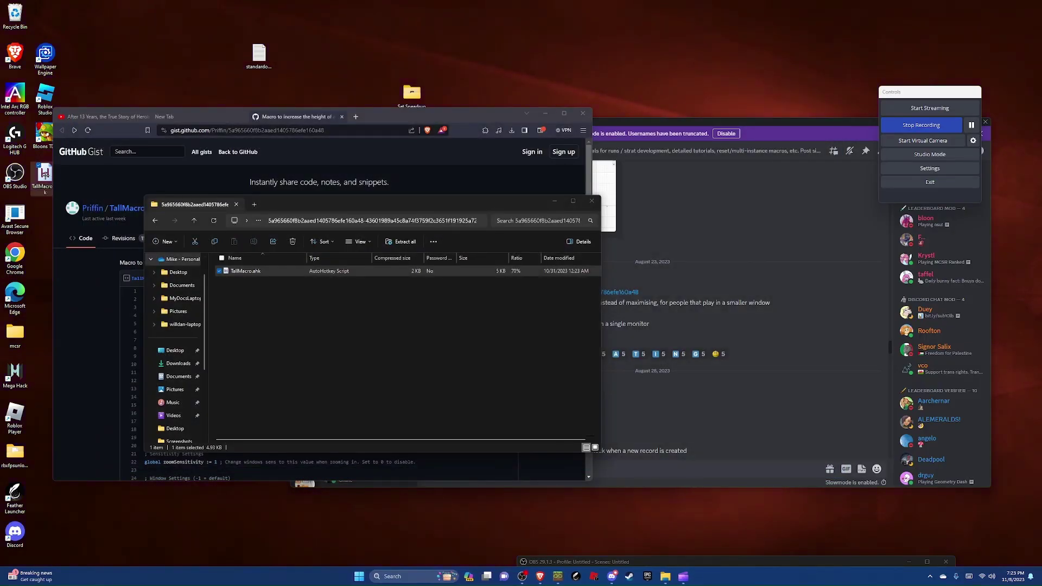
- Run the TallMacro script from the desktop and return to the extracted archive's folder window
double_click(45, 174)
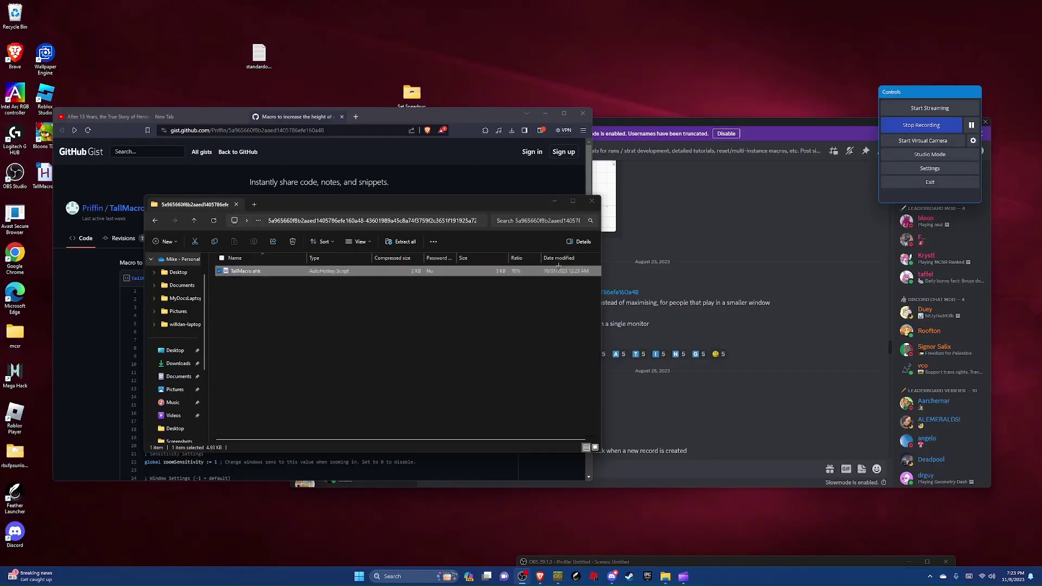
click(467, 200)
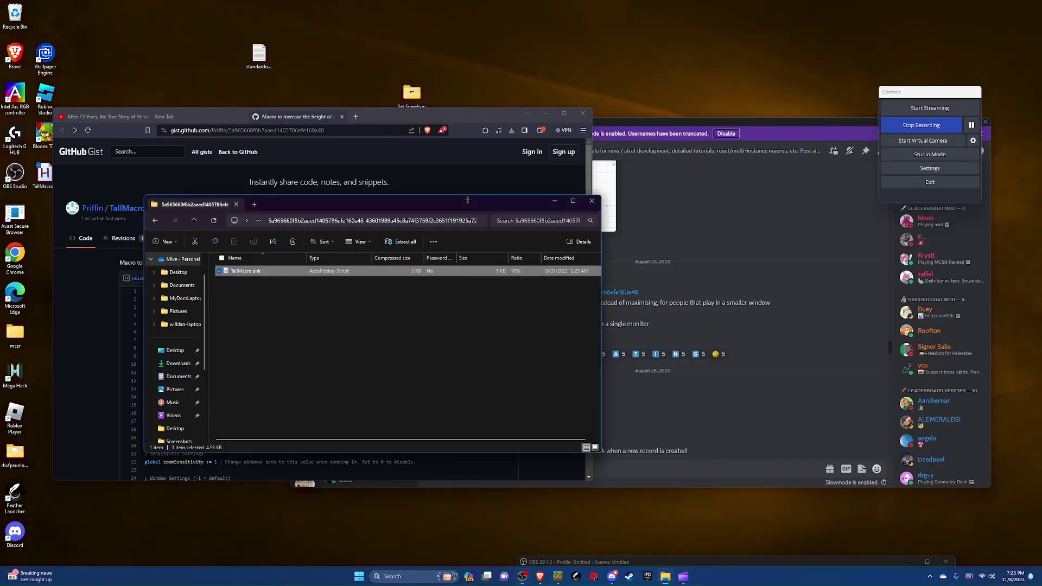